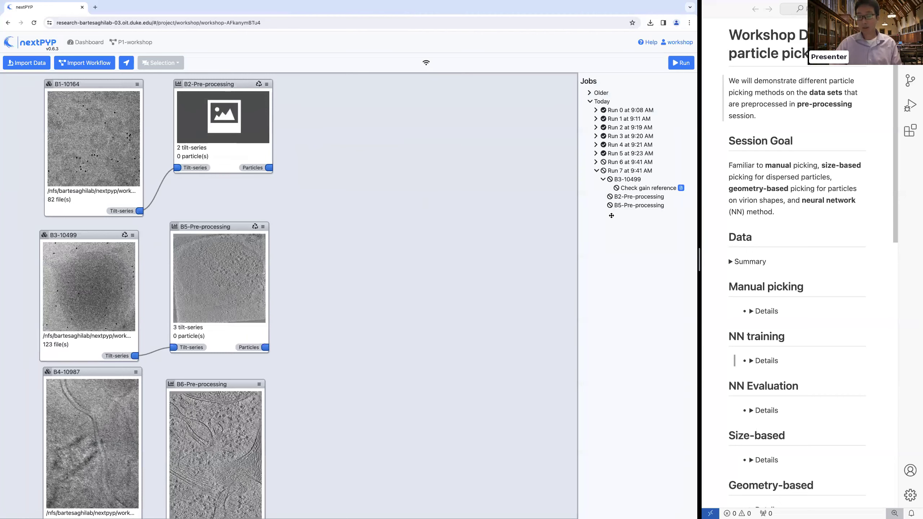
pyautogui.scroll(2, 373, 253)
pyautogui.scroll(-3, 386, 239)
pyautogui.hscroll(-2, 386, 238)
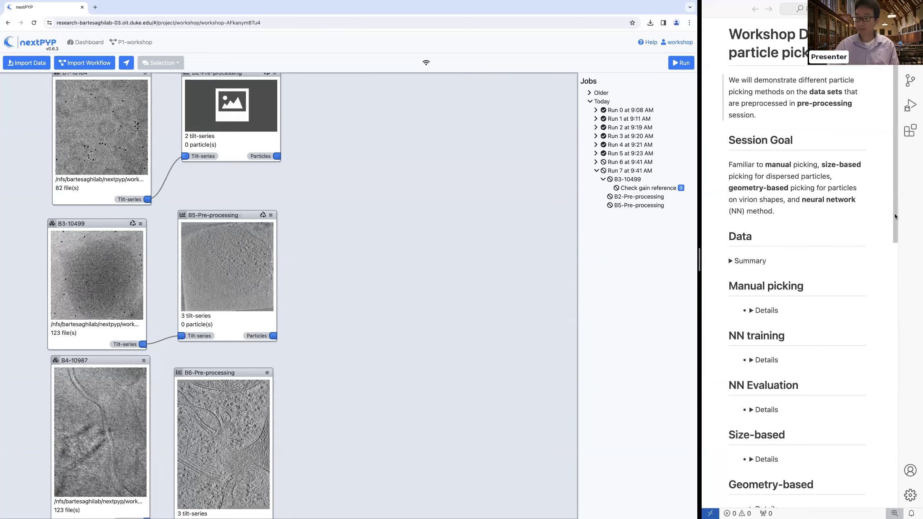
# In the workshop notes, expand the data summary and the manual picking details including Tilt Series Reconstruction
pyautogui.scroll(-3, 789, 203)
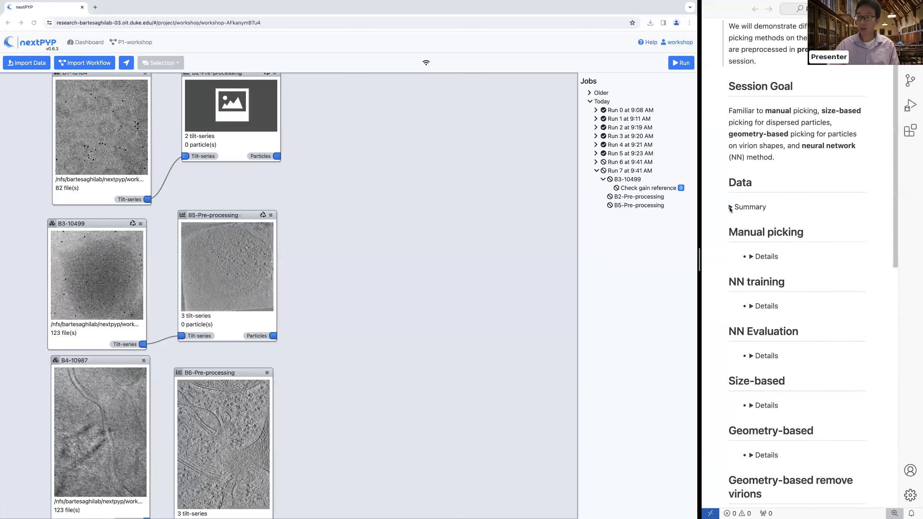
pyautogui.click(730, 207)
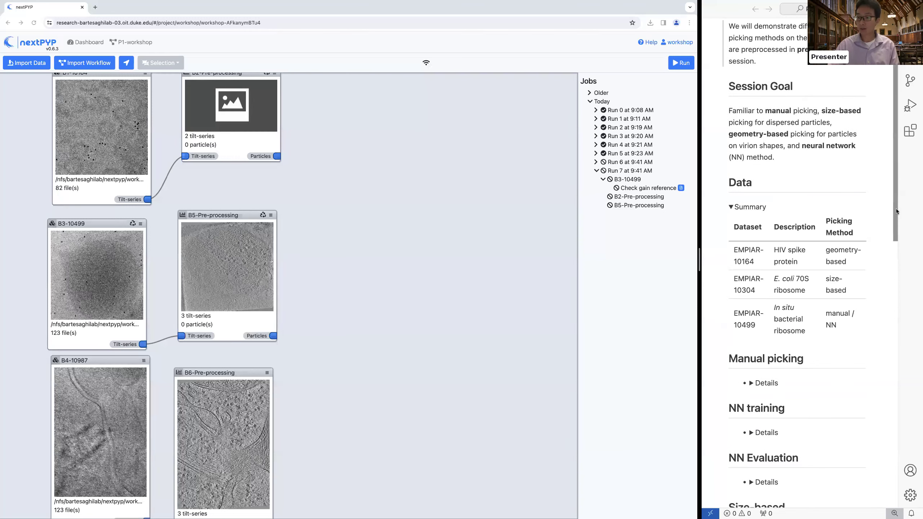
pyautogui.scroll(-5, 896, 208)
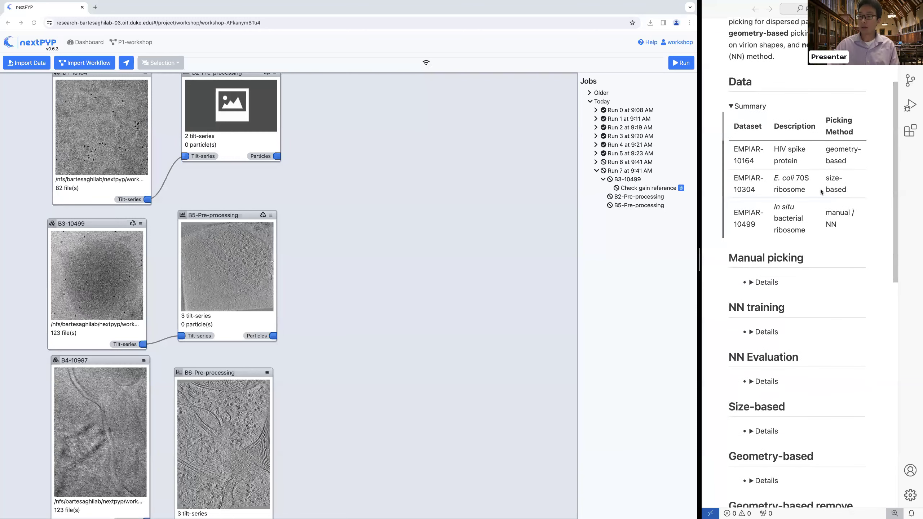
pyautogui.click(751, 283)
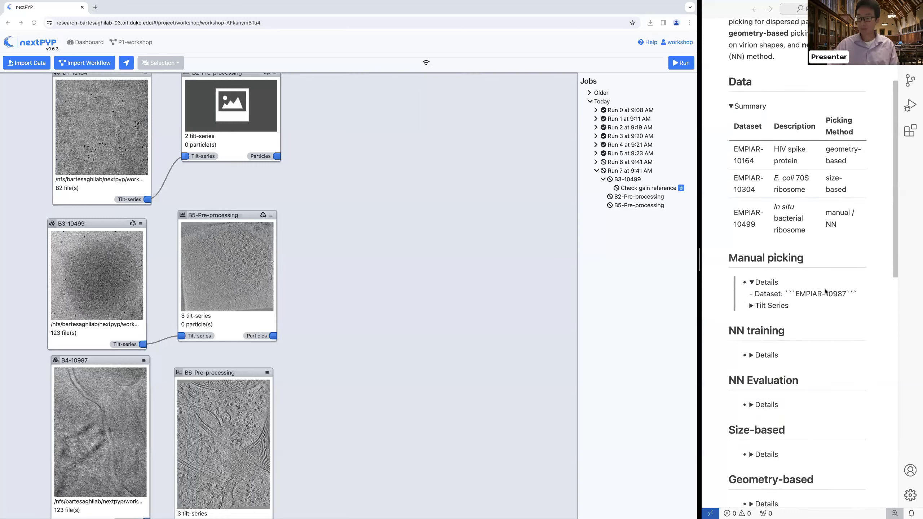
pyautogui.click(751, 306)
pyautogui.moveTo(898, 261); pyautogui.dragTo(895, 301)
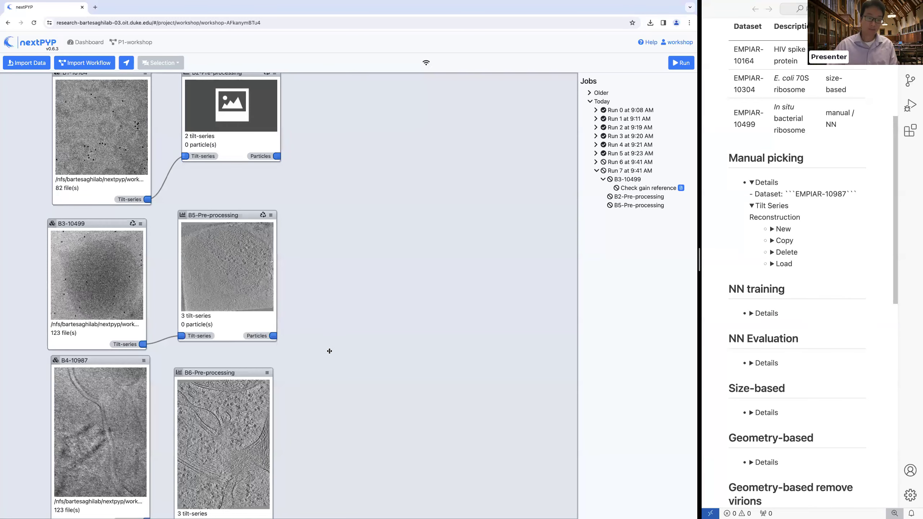
# Open the reconstruction of the B6-Pre-processing tilt series and shrink the side view projections to the smallest size
pyautogui.scroll(-5, 373, 314)
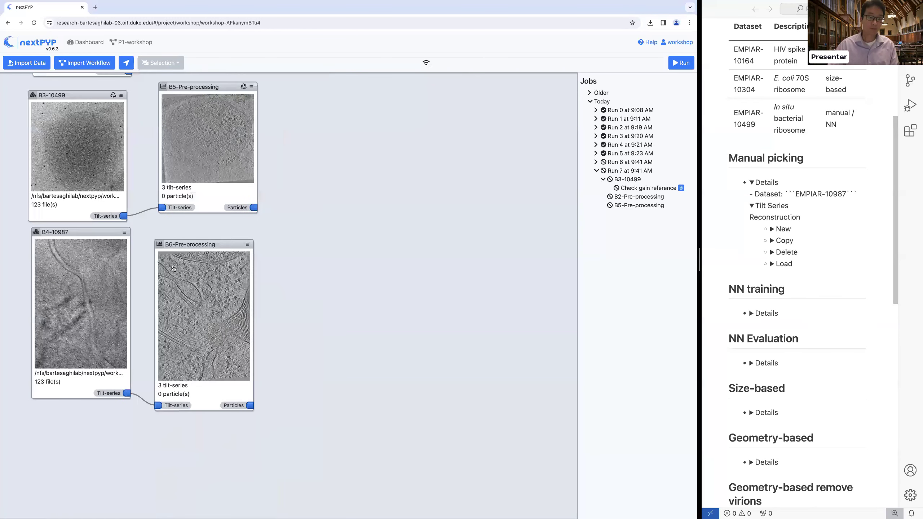
pyautogui.click(208, 282)
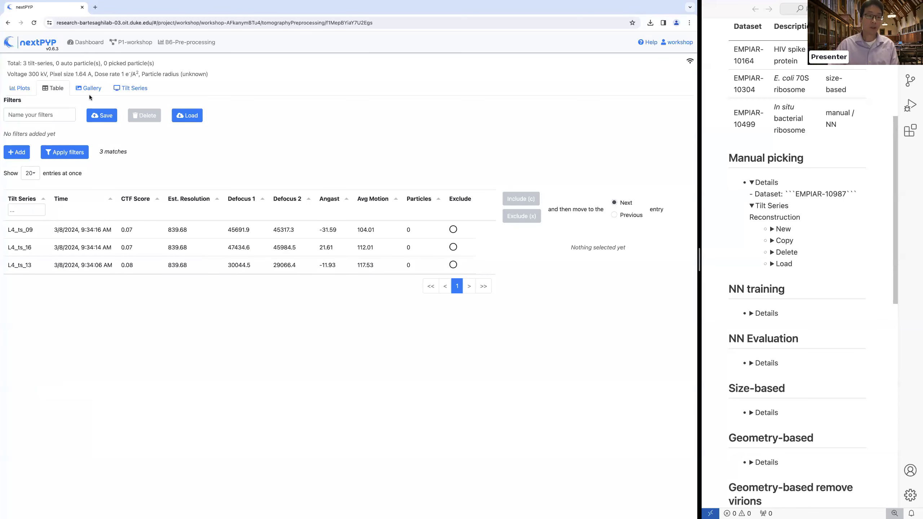
pyautogui.click(130, 90)
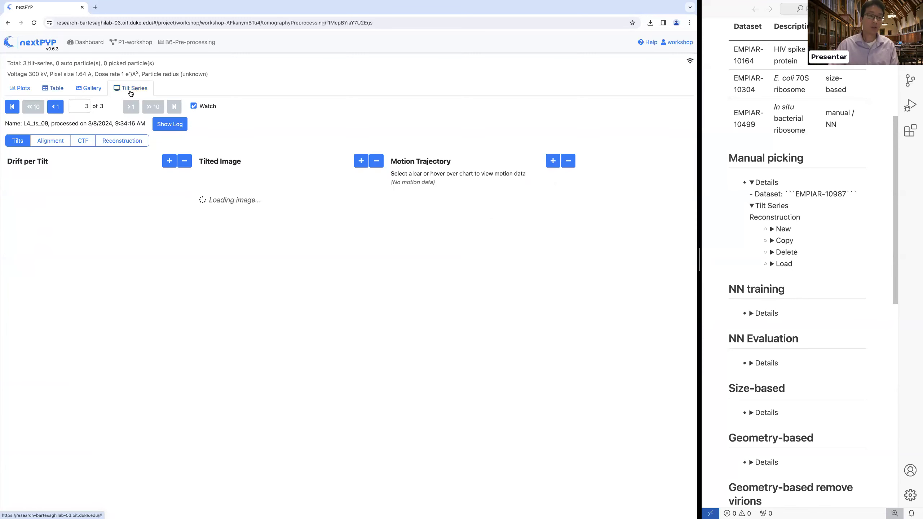
pyautogui.click(118, 142)
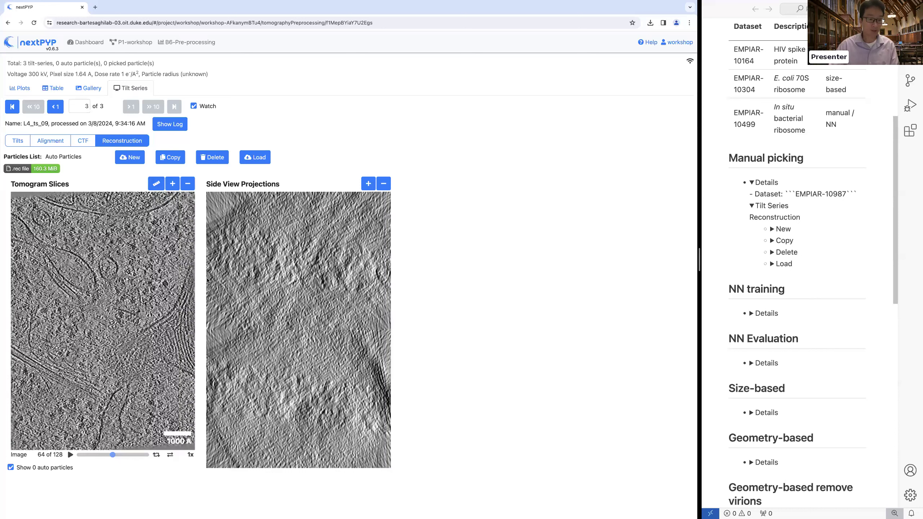
pyautogui.click(384, 186)
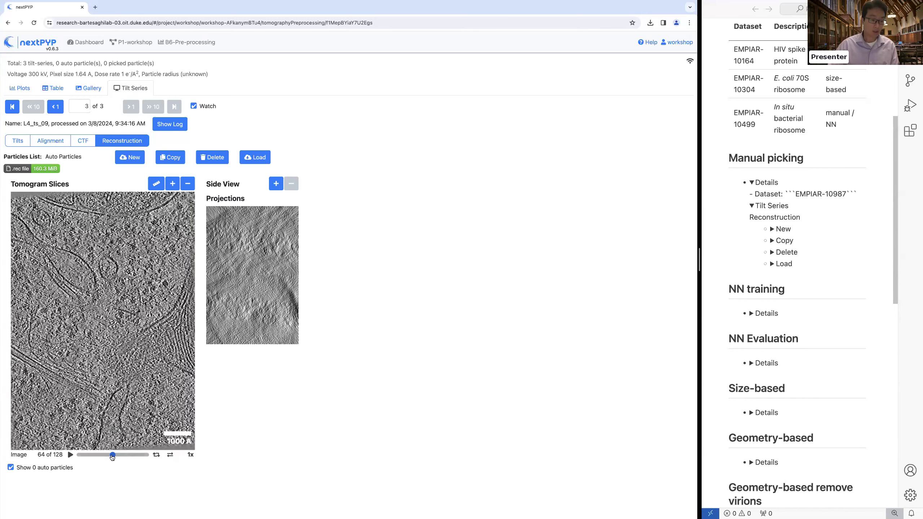
pyautogui.moveTo(111, 458)
pyautogui.mouseDown()
pyautogui.moveTo(96, 457)
pyautogui.moveTo(120, 458)
pyautogui.moveTo(110, 458)
pyautogui.mouseUp()
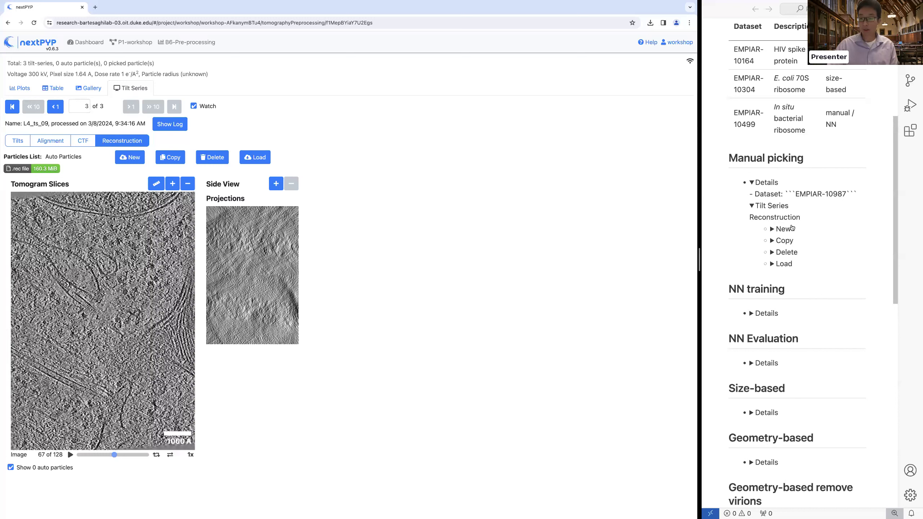
# Expand the notes on new lists and create a new particles list named manual_list
pyautogui.scroll(-1, 771, 231)
pyautogui.click(772, 224)
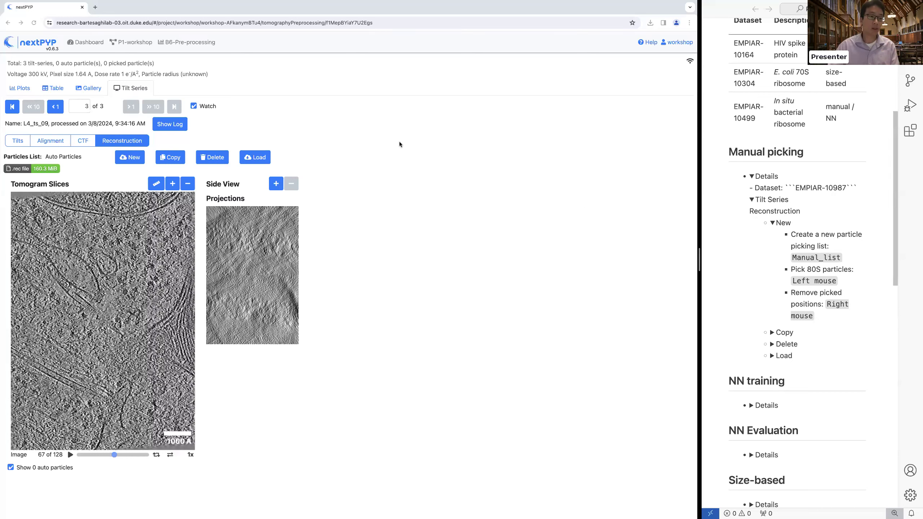
pyautogui.click(127, 161)
pyautogui.click(308, 107)
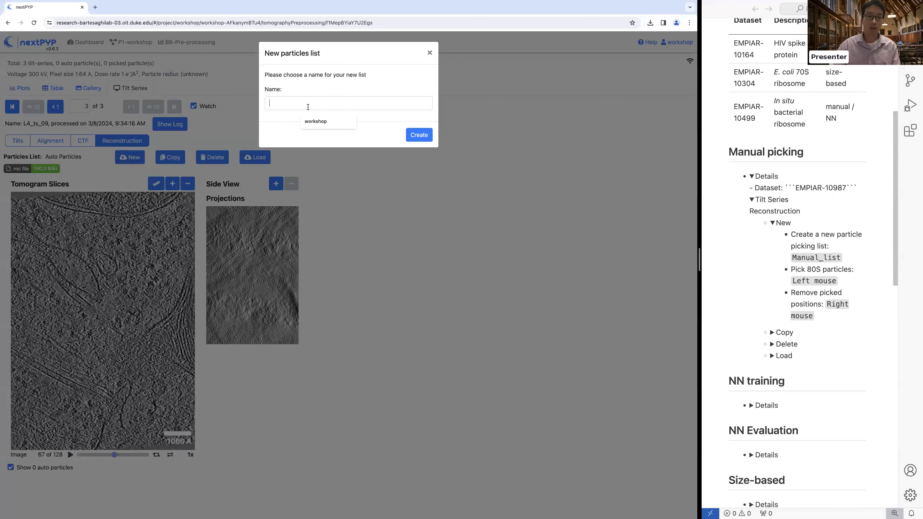
pyautogui.write('man')
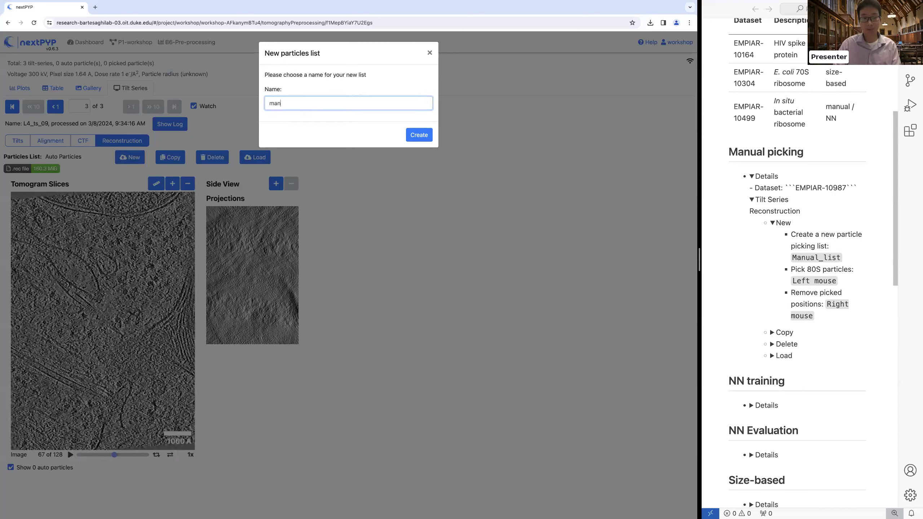
pyautogui.write('ual_lis')
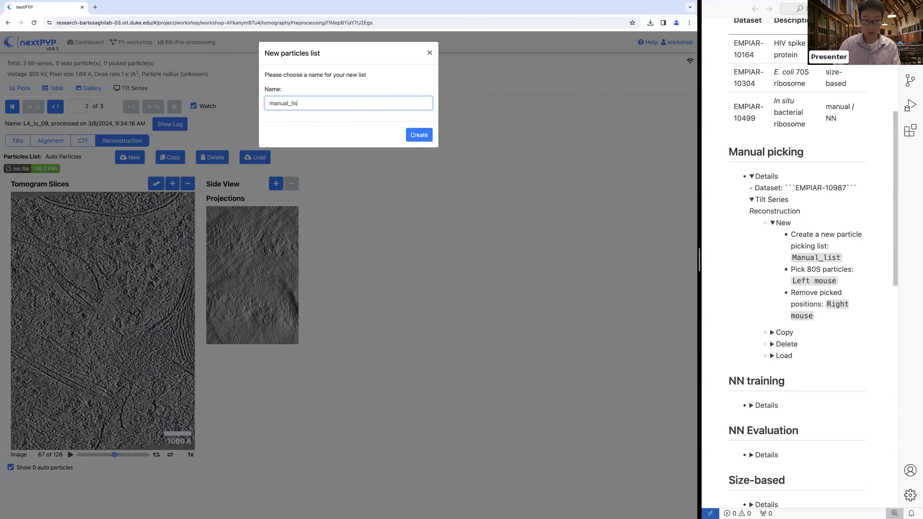
pyautogui.write('t')
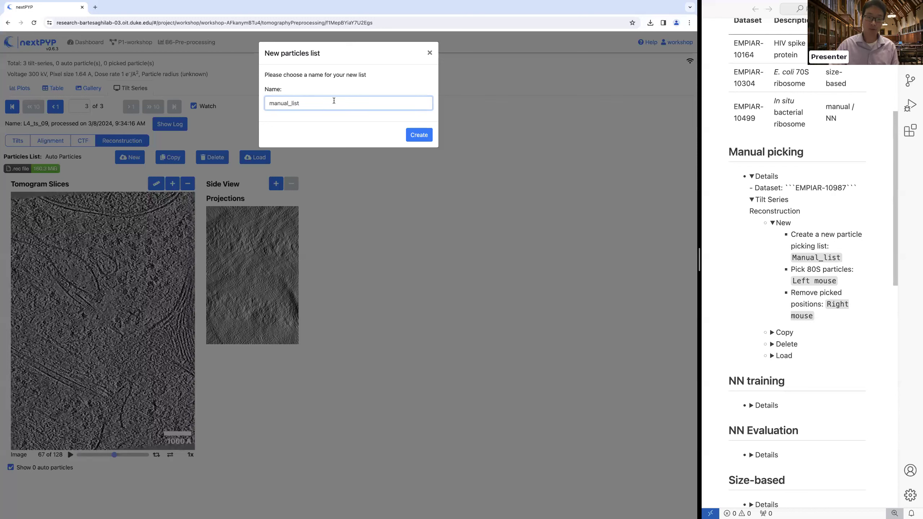
pyautogui.click(414, 139)
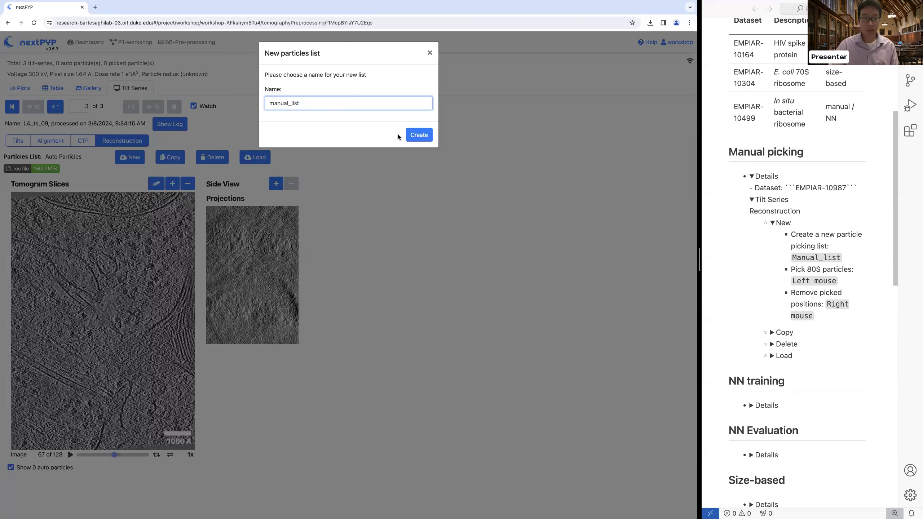
pyautogui.click(418, 139)
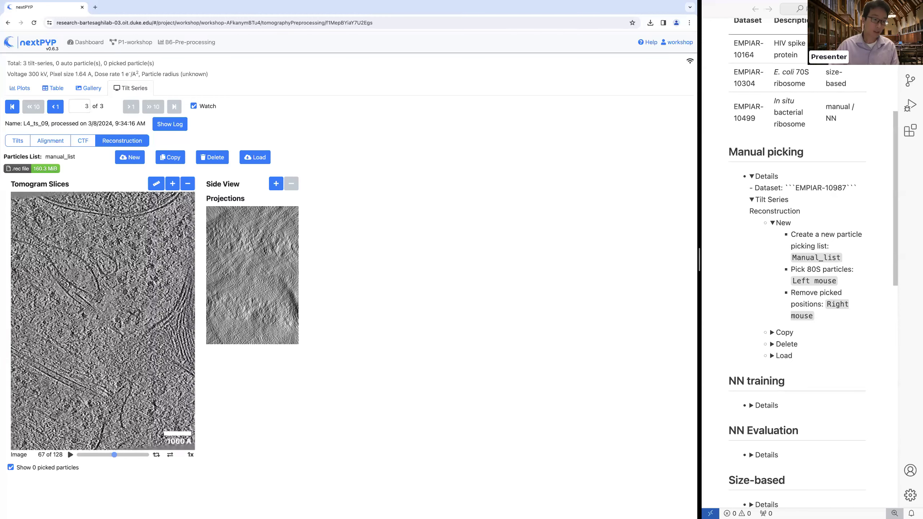
# Pick a particle in the upper half of tomogram slice 70
pyautogui.moveTo(114, 453); pyautogui.dragTo(116, 456)
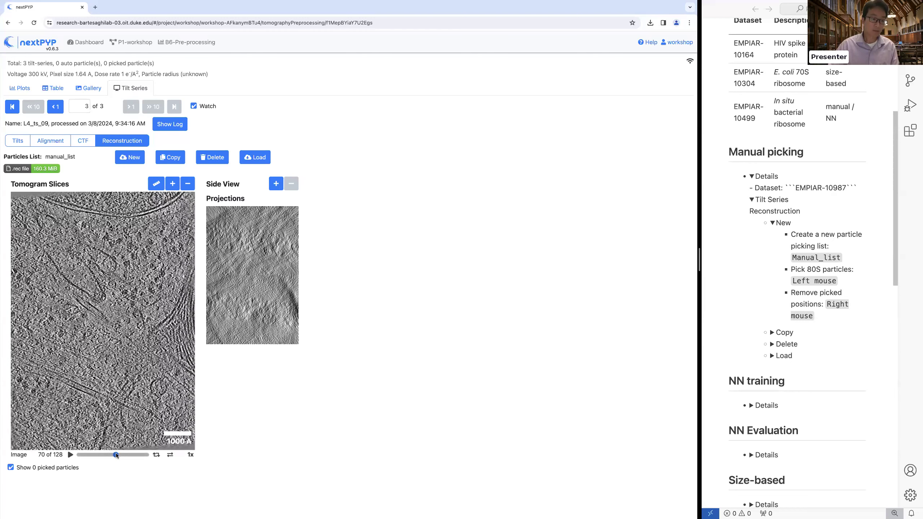
pyautogui.click(127, 266)
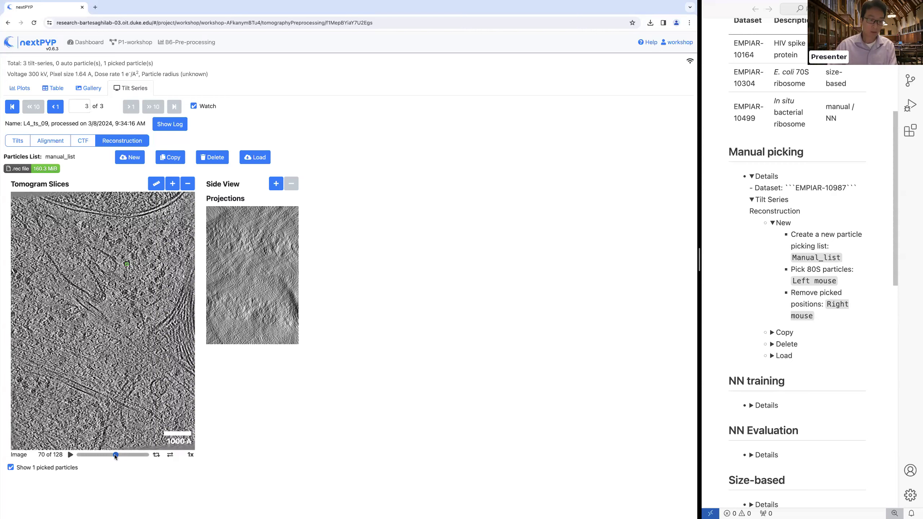
# Step through the tomogram slices around the picked particle and on down to slice 55
pyautogui.moveTo(114, 454); pyautogui.dragTo(115, 456)
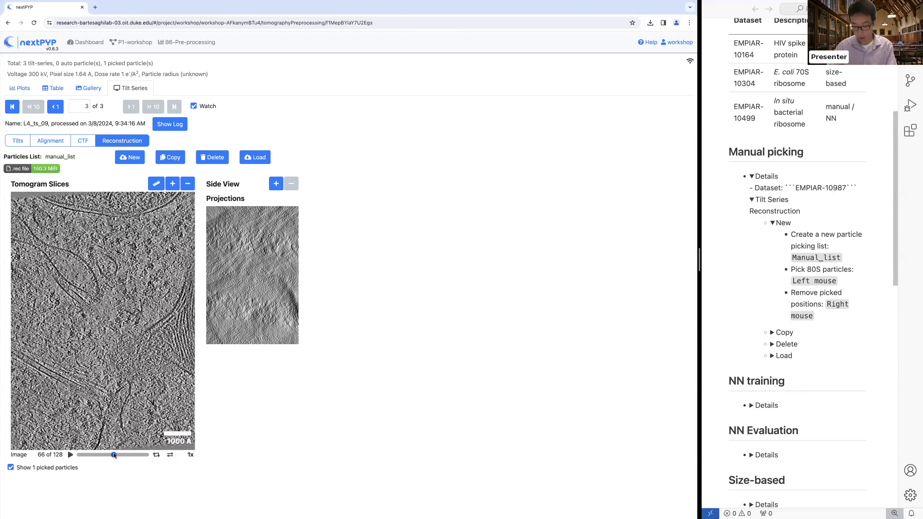
pyautogui.press('Left')
pyautogui.press('Right')
pyautogui.press('Right')
pyautogui.press('Right')
pyautogui.press('Left')
pyautogui.press('Left')
pyautogui.press('Left')
pyautogui.press('Left')
pyautogui.press('Left')
pyautogui.press('Left')
pyautogui.press('Left')
pyautogui.press('Left')
pyautogui.press('Left')
pyautogui.press('Left')
pyautogui.press('Left')
pyautogui.press('Left')
pyautogui.moveTo(102, 450); pyautogui.dragTo(111, 450)
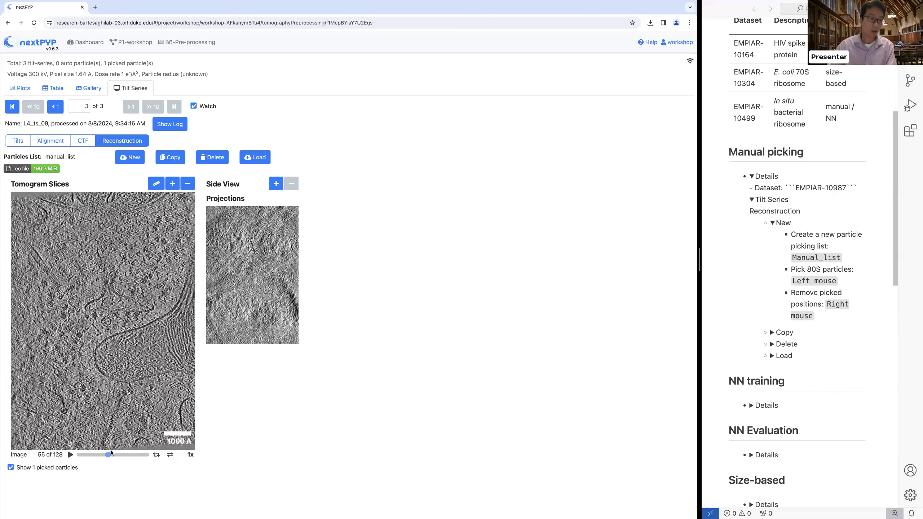
# Pick two neighbouring particles beside the curved membrane around tomogram slice 56
pyautogui.scroll(1, 83, 331)
pyautogui.scroll(1, 80, 339)
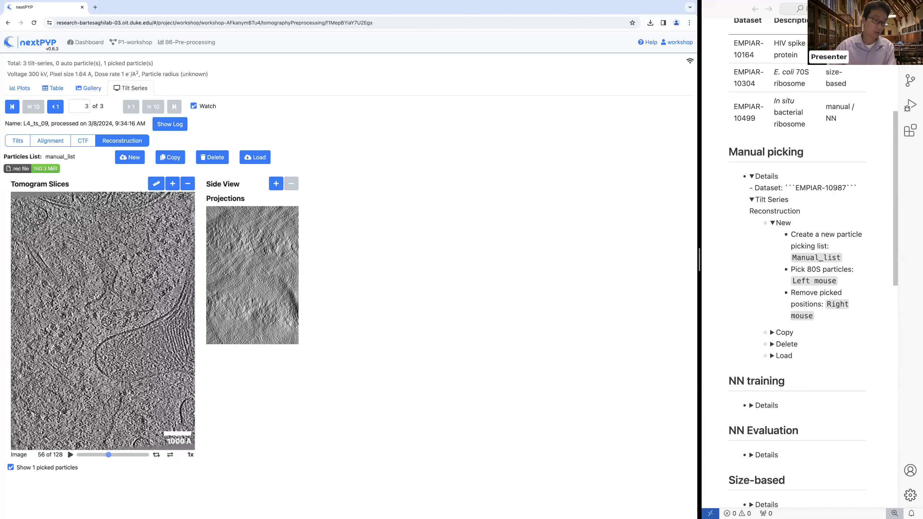
pyautogui.click(80, 336)
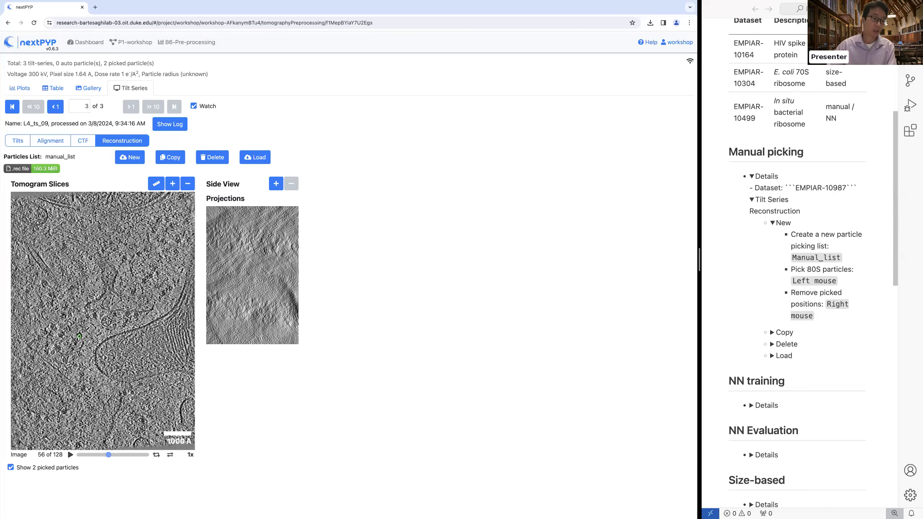
pyautogui.scroll(-4, 98, 321)
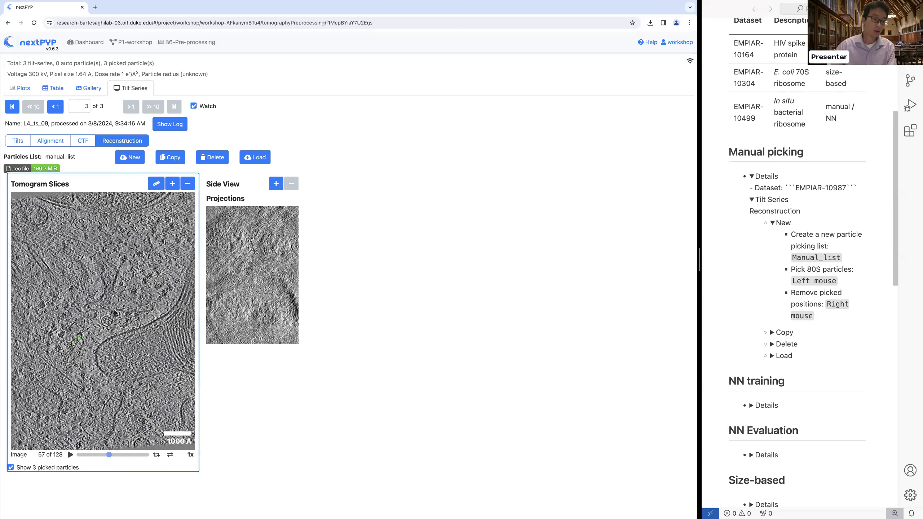
# Pick three more particles in the upper half of the tomogram around slice 61
pyautogui.scroll(-1, 150, 292)
pyautogui.click(145, 282)
pyautogui.click(152, 299)
pyautogui.scroll(-1, 152, 300)
pyautogui.scroll(1, 119, 252)
pyautogui.click(108, 238)
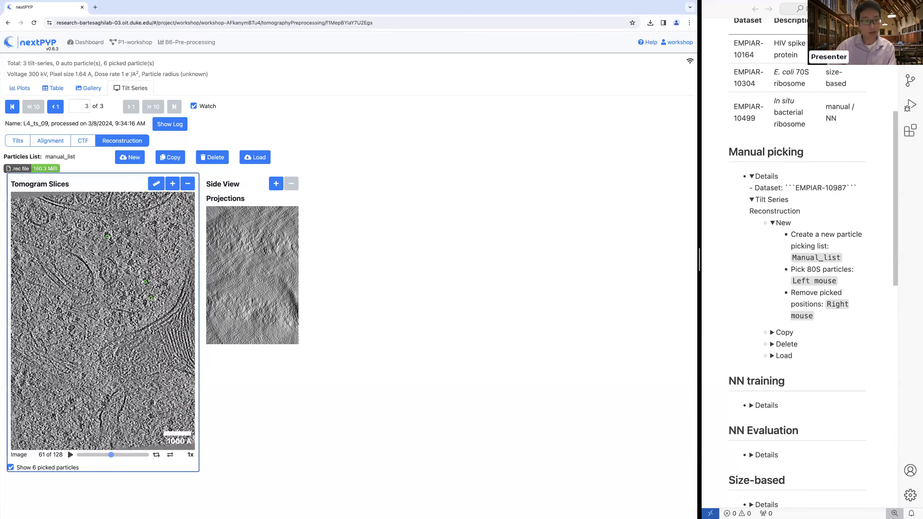
# Measure the diameter of a particle between the picked ones in tomogram slice 61
pyautogui.click(155, 185)
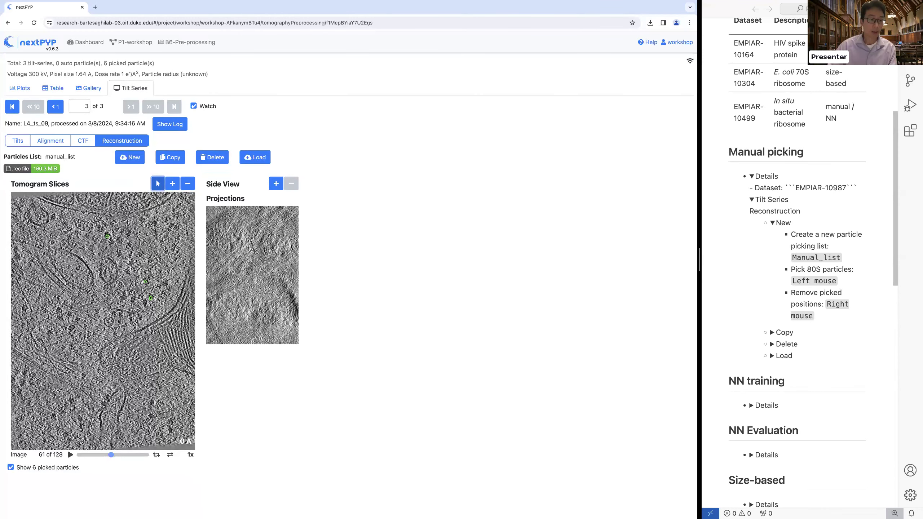
pyautogui.moveTo(128, 260); pyautogui.dragTo(134, 266)
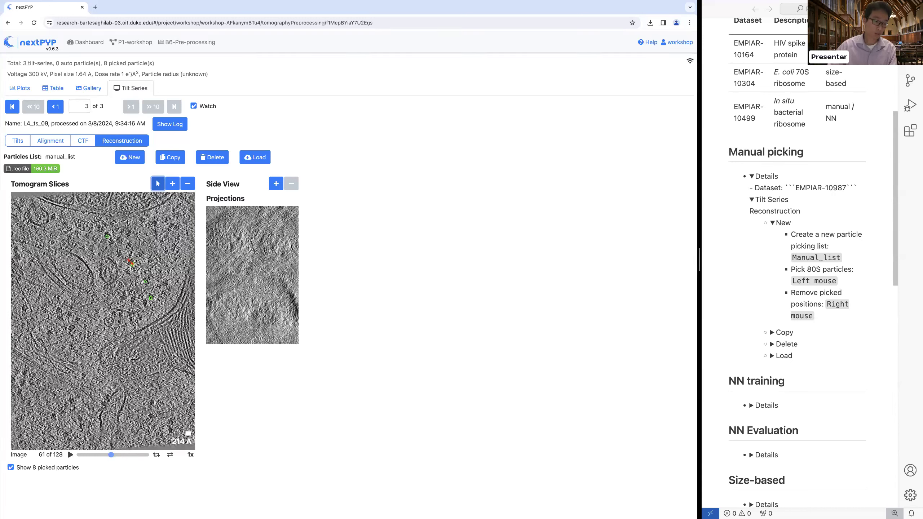
pyautogui.click(157, 183)
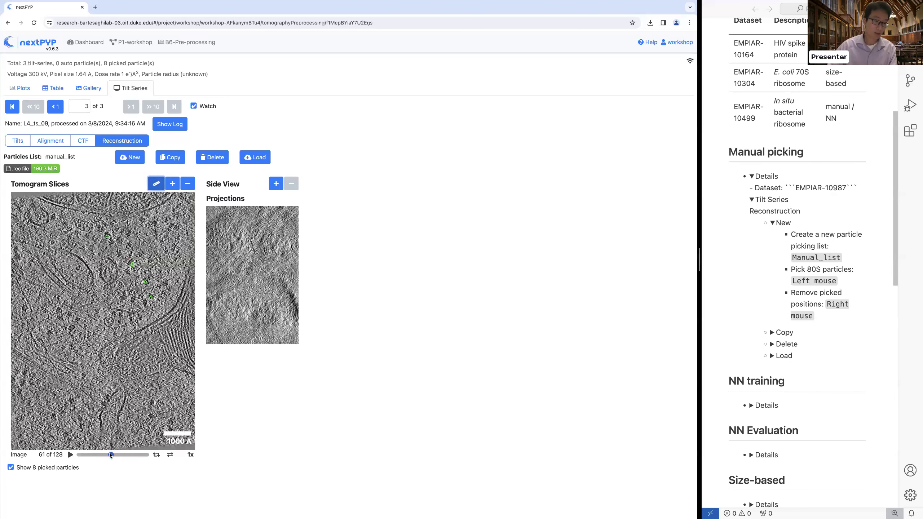
# Measure the diameter of another particle near the top of tomogram slice 59
pyautogui.scroll(2, 113, 441)
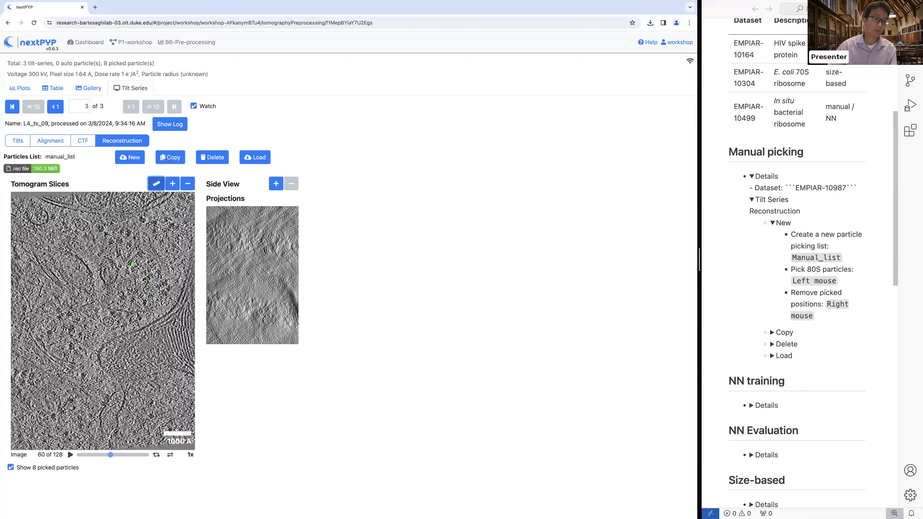
pyautogui.click(153, 186)
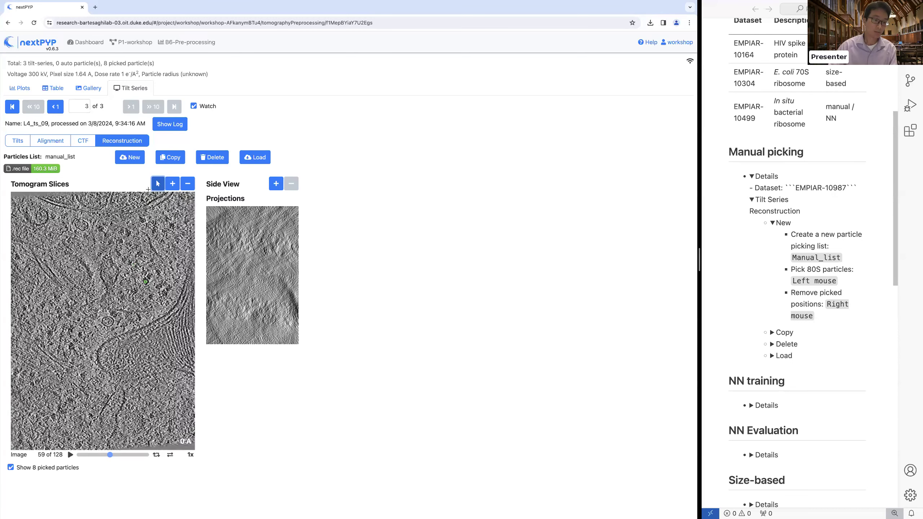
pyautogui.click(126, 230)
pyautogui.click(128, 234)
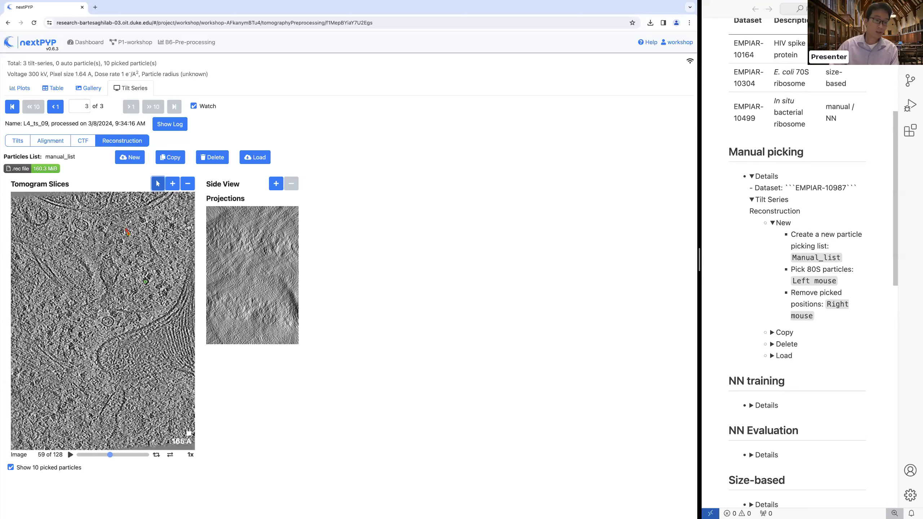
pyautogui.click(157, 183)
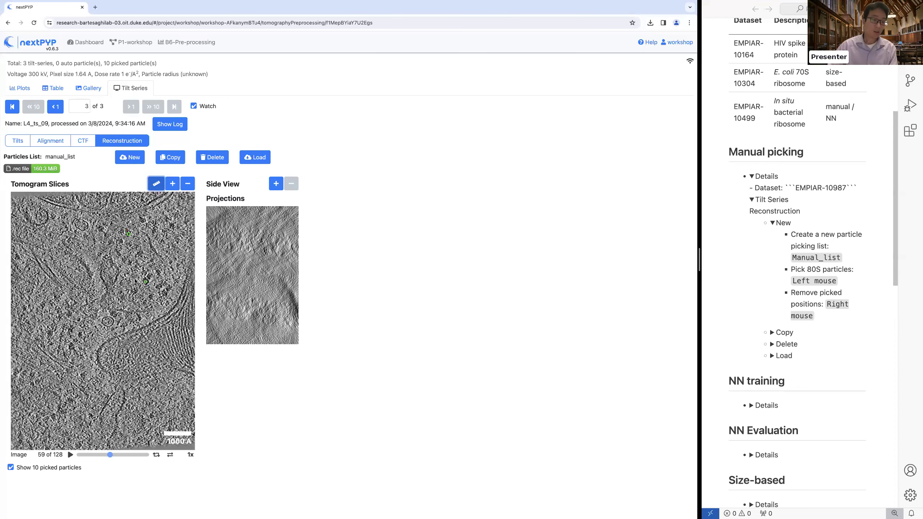
pyautogui.scroll(-3, 89, 308)
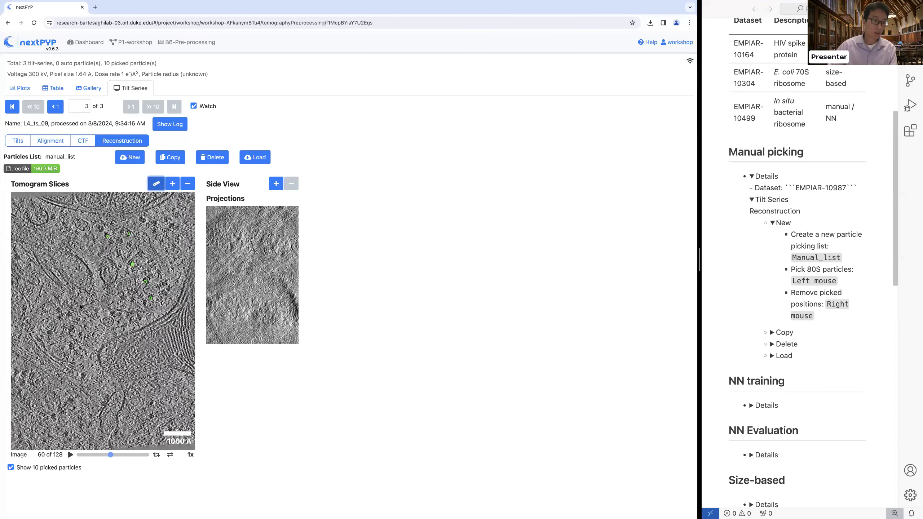
# Pick three more particles in the lower-left half of the tomogram around slice 61
pyautogui.scroll(1, 89, 305)
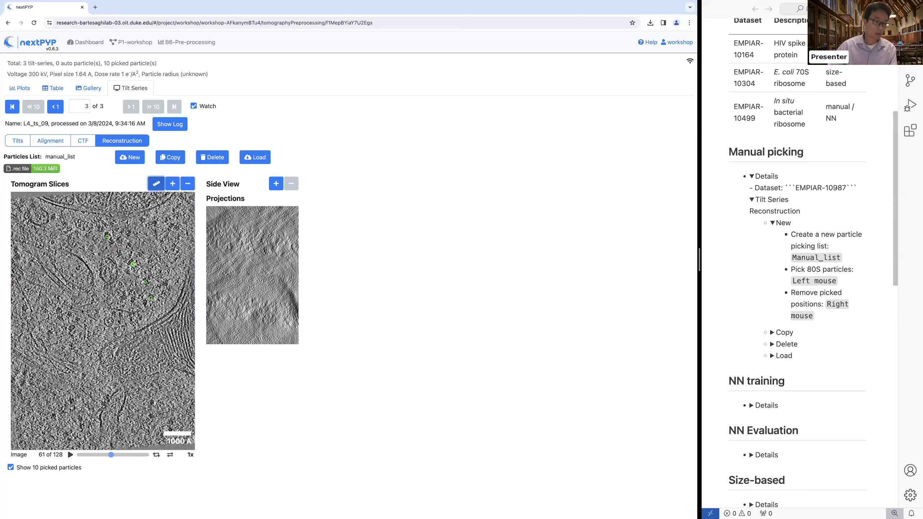
pyautogui.click(72, 328)
pyautogui.scroll(1, 79, 325)
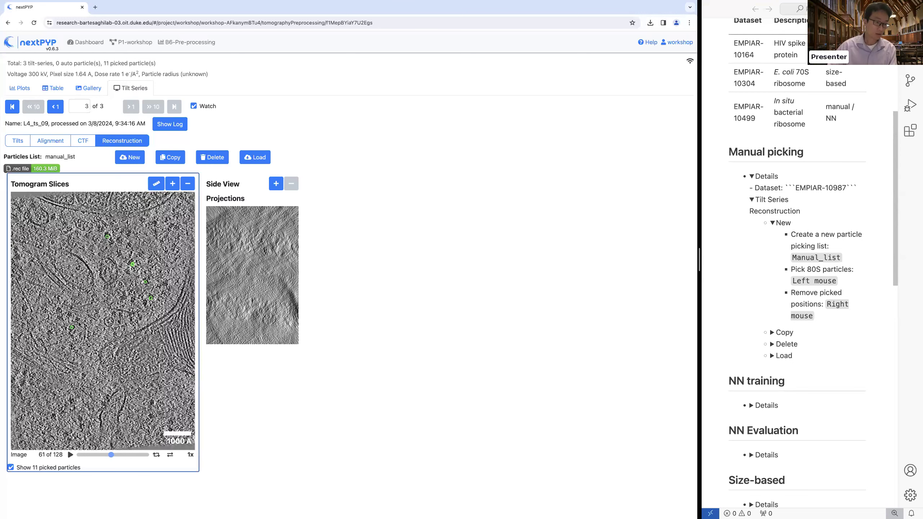
pyautogui.click(77, 321)
pyautogui.click(85, 376)
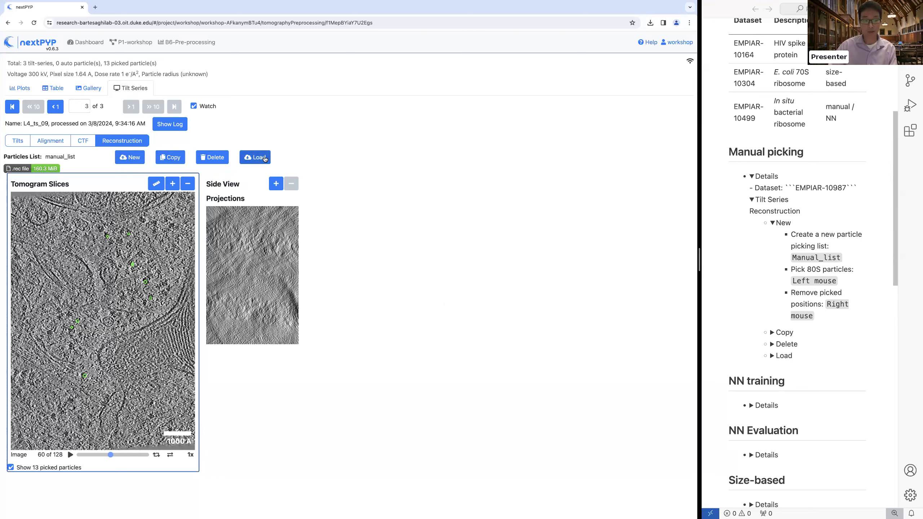
# Copy the manual_list particles list to a new list named test_copy
pyautogui.click(164, 162)
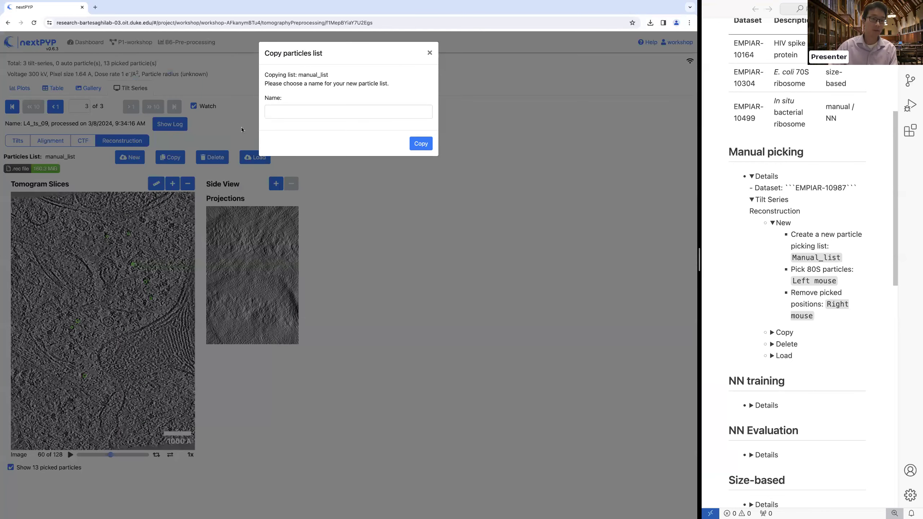
pyautogui.click(330, 119)
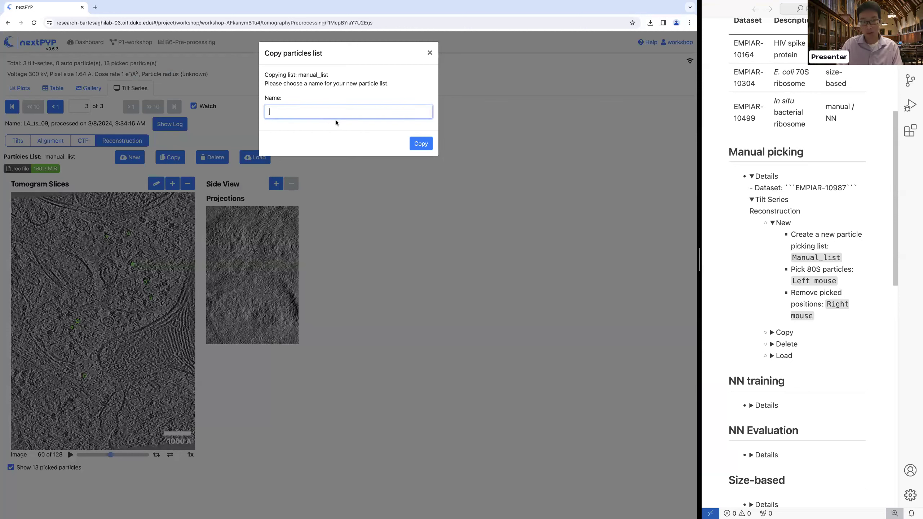
pyautogui.write('1')
pyautogui.write('tes')
pyautogui.write('t_copyu')
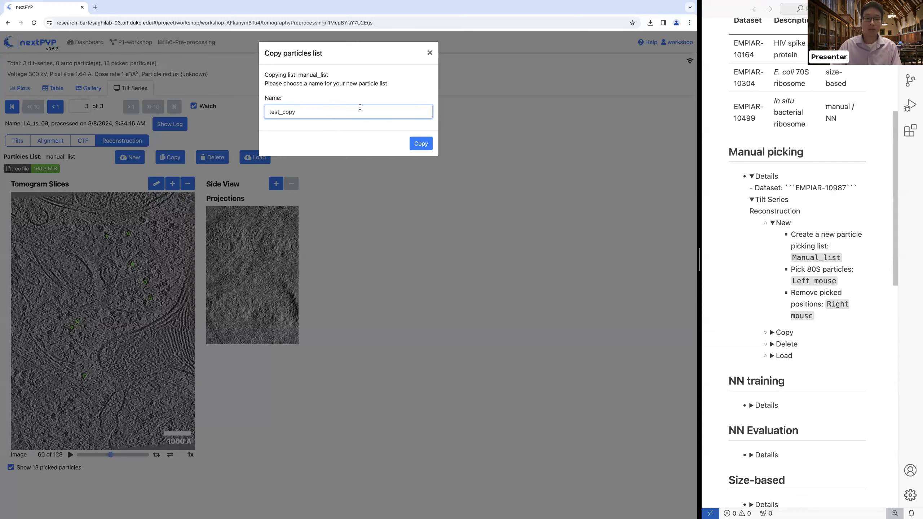
pyautogui.click(423, 146)
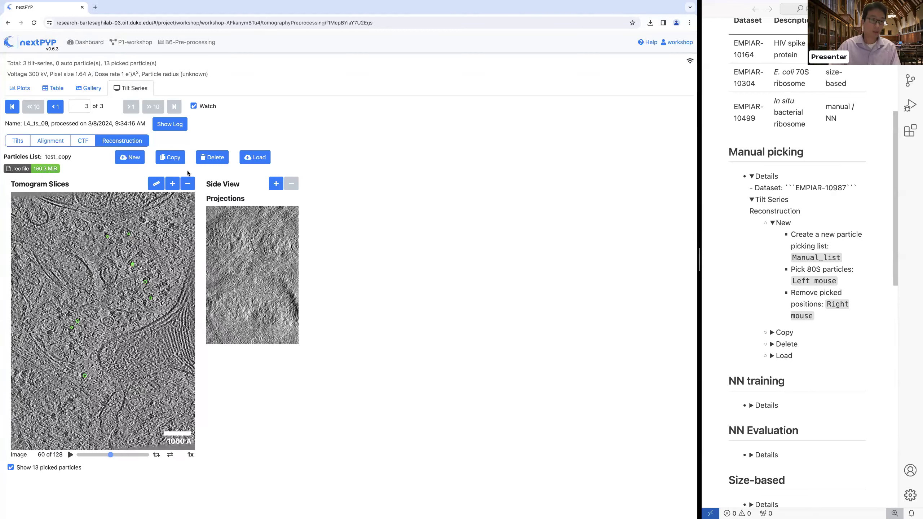
# Delete the test_copy particles list and load manual_list
pyautogui.click(218, 159)
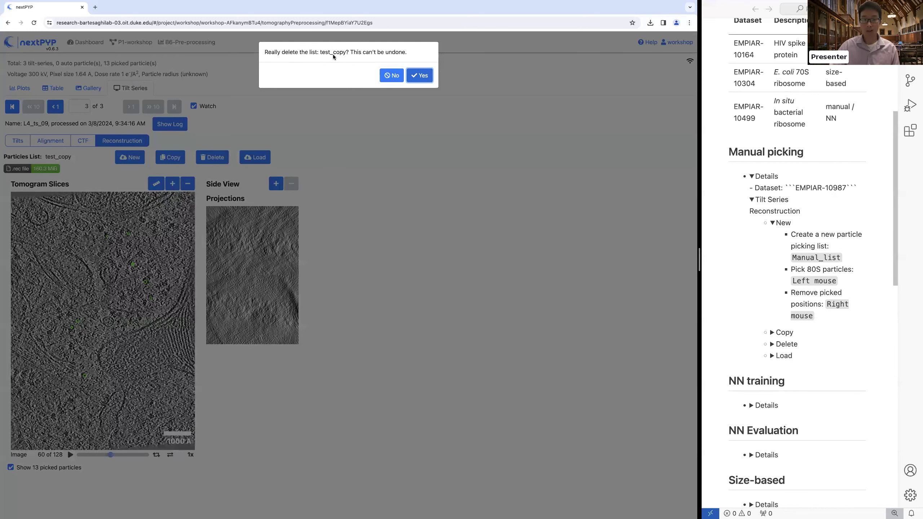
pyautogui.click(424, 76)
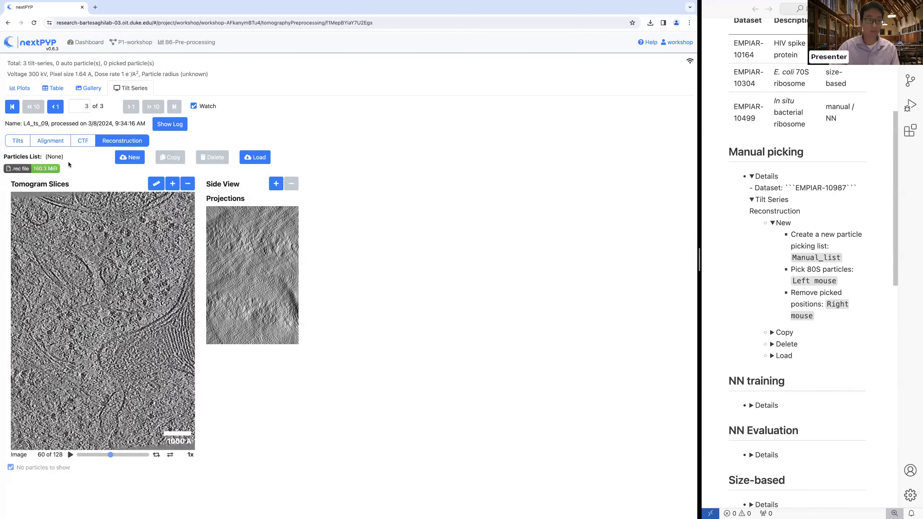
pyautogui.click(253, 157)
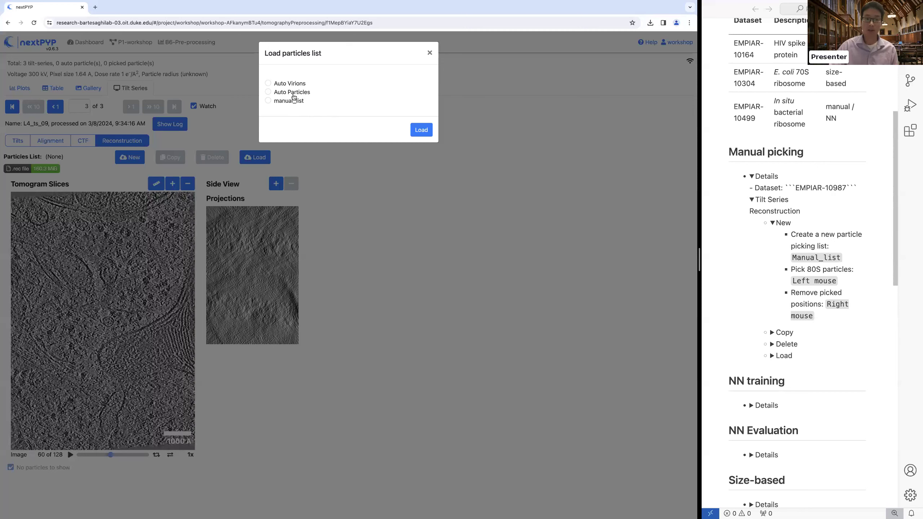
pyautogui.click(268, 101)
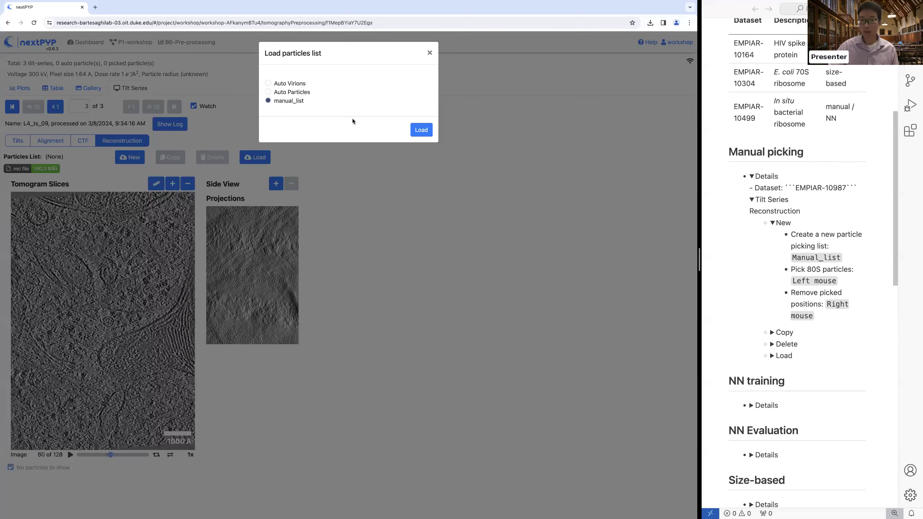
pyautogui.click(423, 131)
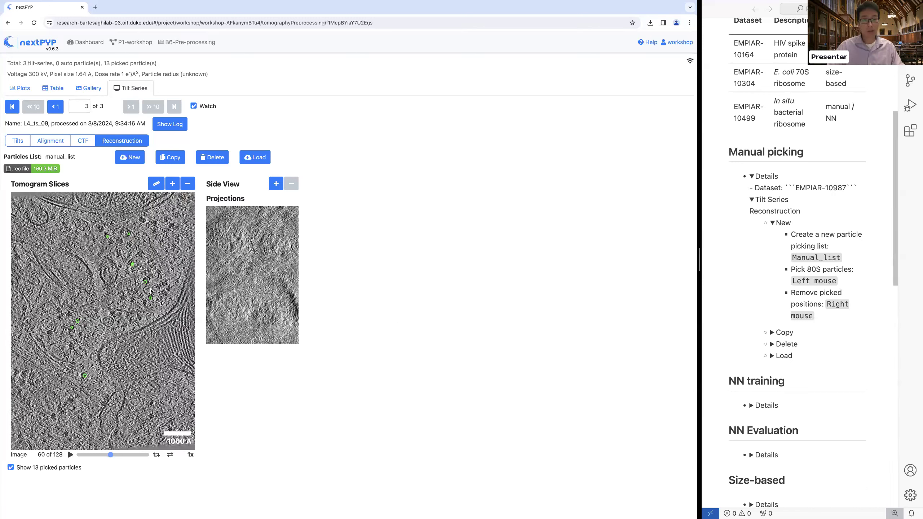
# Expand the NN training details in the workshop notes
pyautogui.click(751, 405)
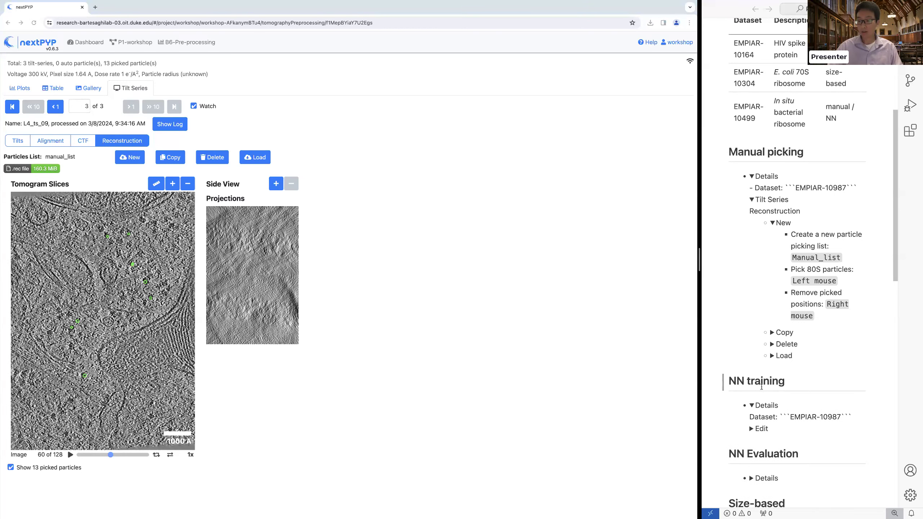
pyautogui.scroll(-4, 817, 379)
pyautogui.scroll(-1, 816, 379)
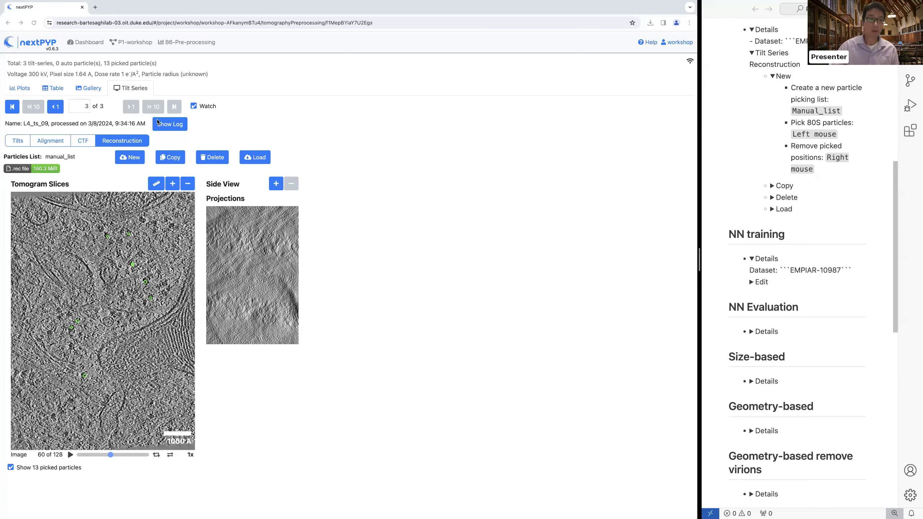
# Return to the P1-workshop project and open the B6-Pre-processing block's Training/Evaluation (pyp) options for editing
pyautogui.click(143, 43)
pyautogui.scroll(-4, 291, 423)
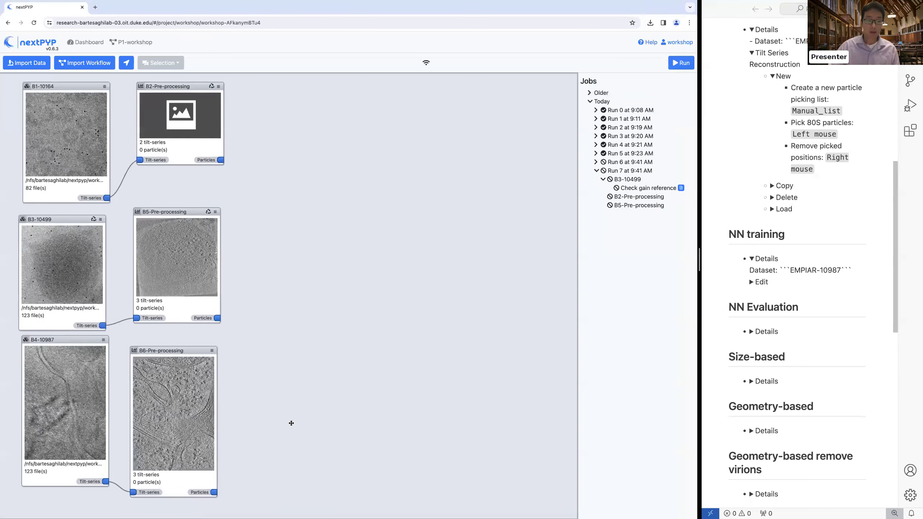
pyautogui.scroll(-2, 298, 395)
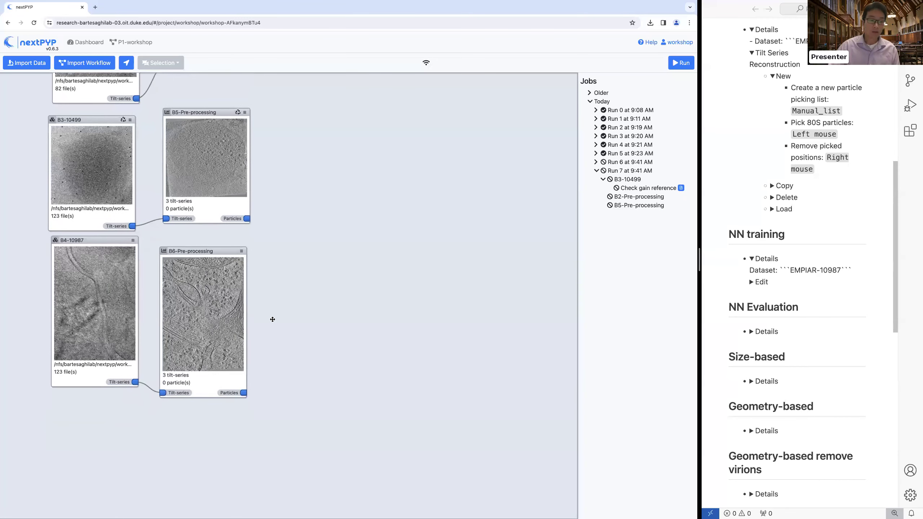
pyautogui.click(242, 252)
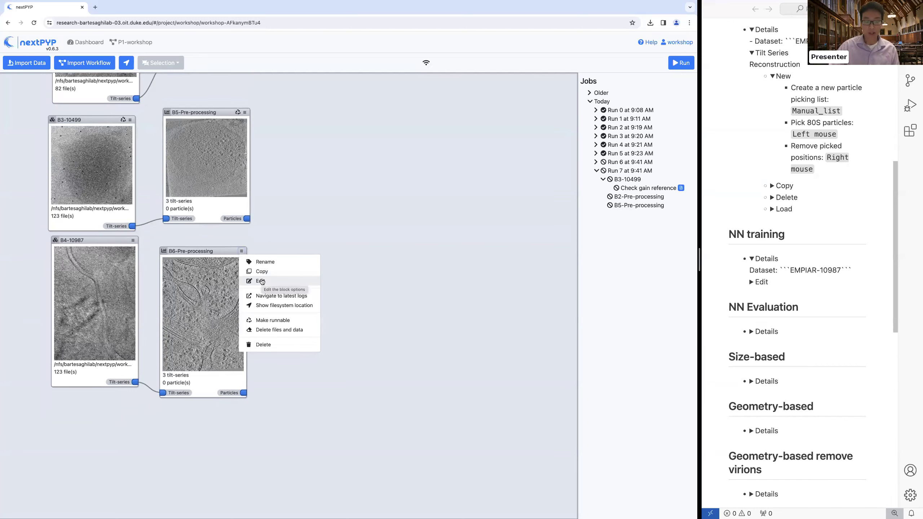
pyautogui.click(262, 281)
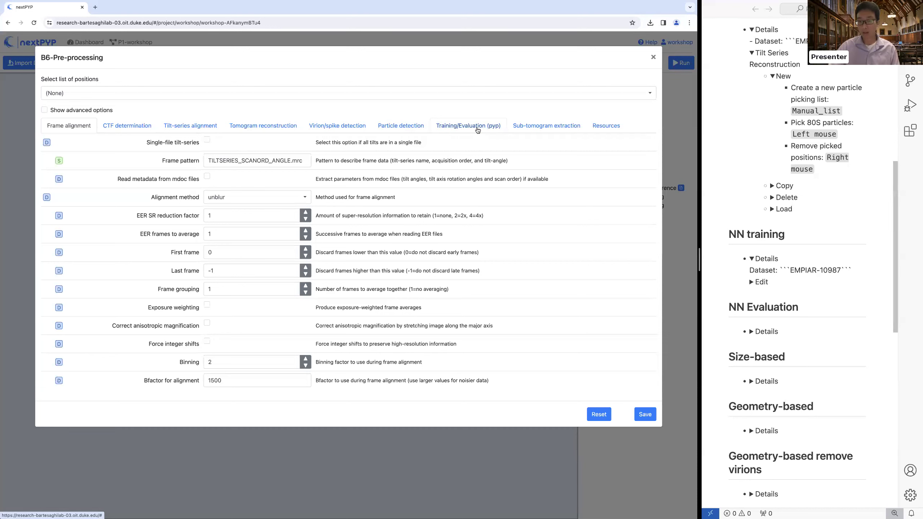
pyautogui.click(477, 130)
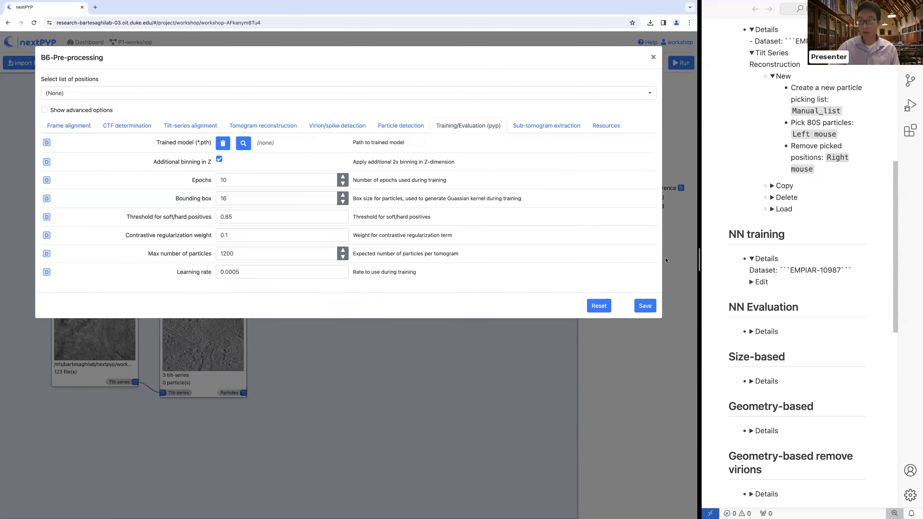
# Expand the NN training edit notes and select manual_list as the B6-Pre-processing block's list of positions
pyautogui.click(751, 282)
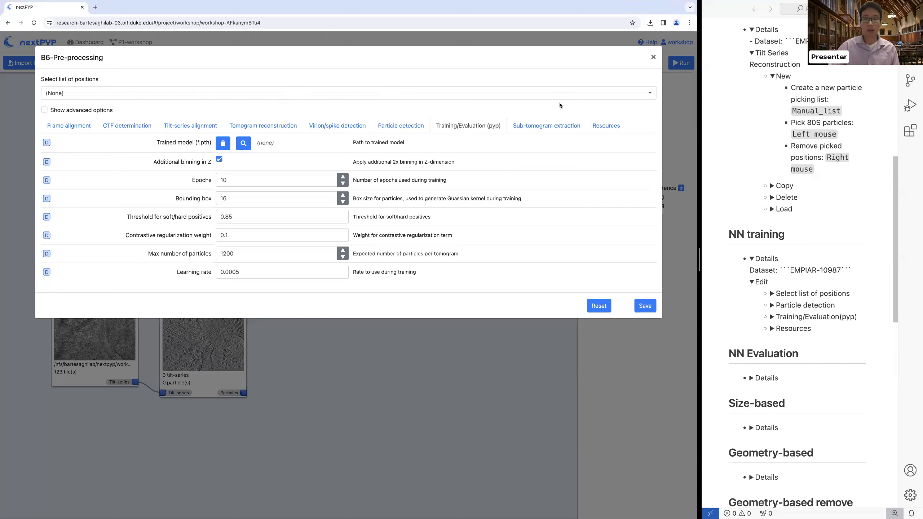
pyautogui.click(648, 100)
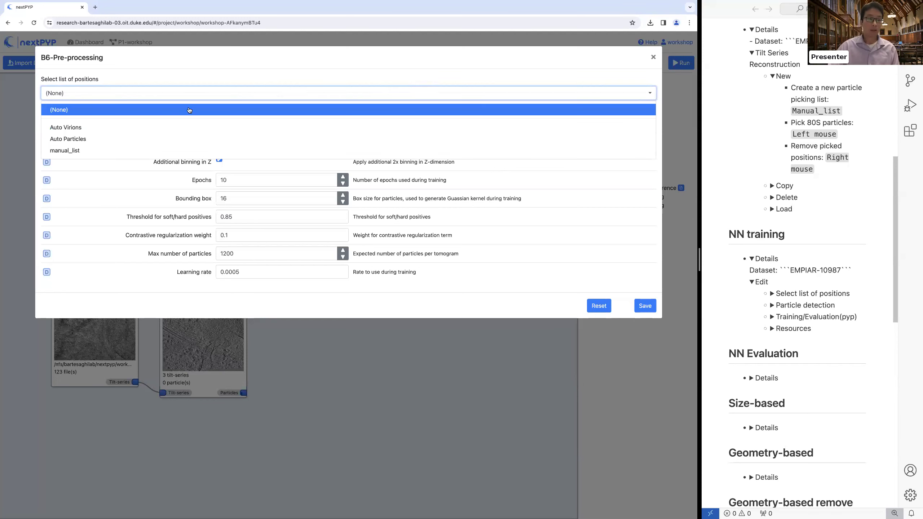
pyautogui.click(75, 150)
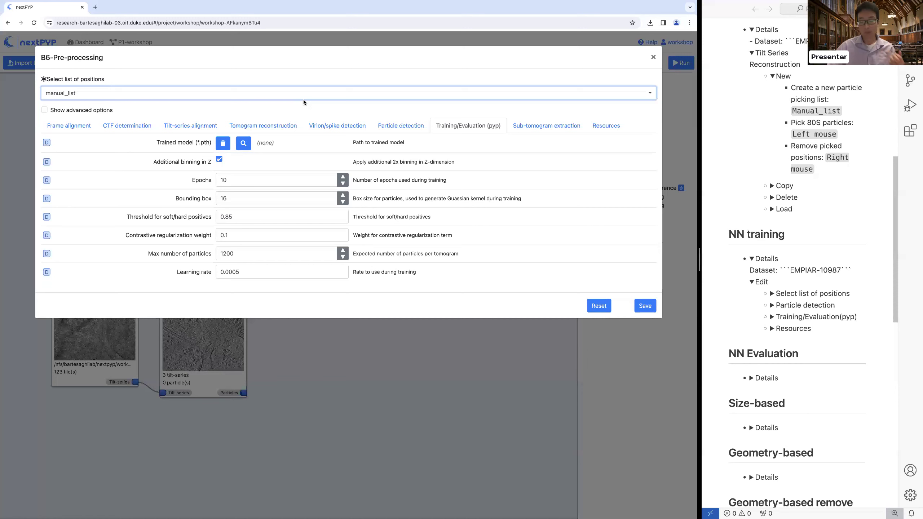
# Consult the particle detection notes and set the B6-Pre-processing block's detection radius to 80 Å
pyautogui.click(772, 306)
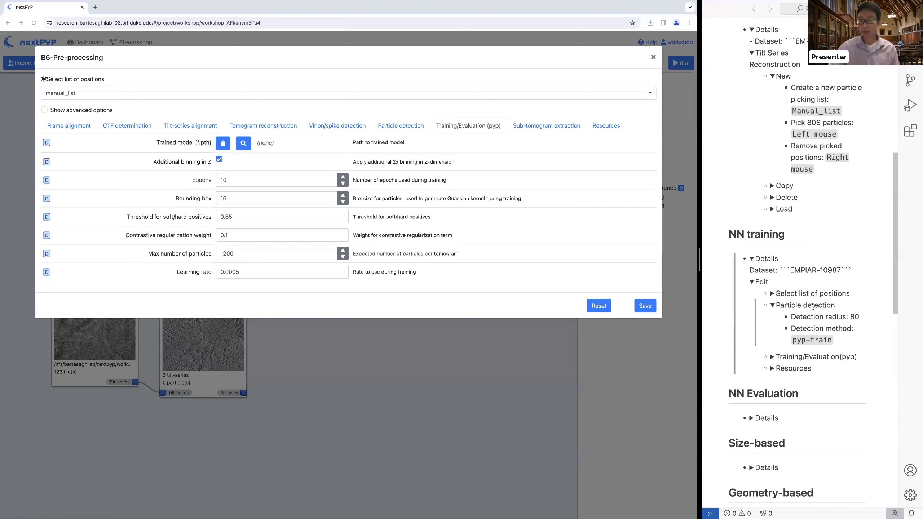
pyautogui.click(408, 127)
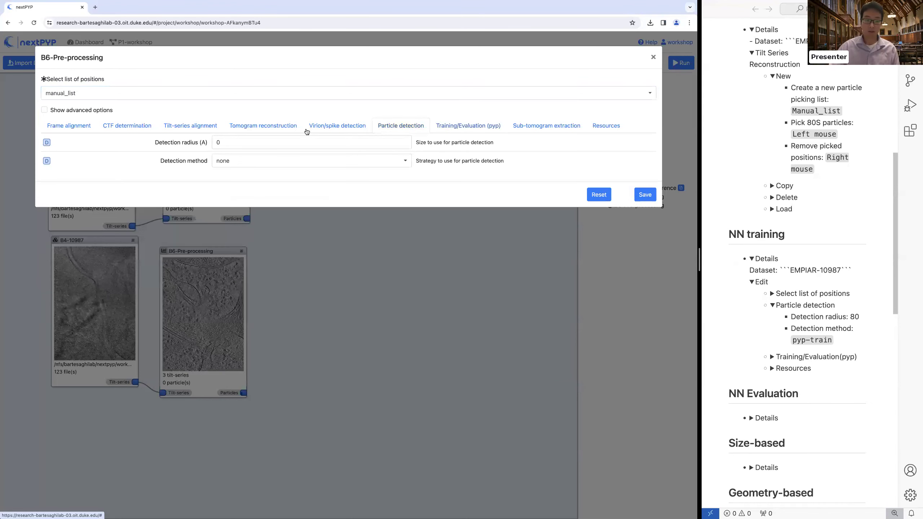
pyautogui.click(232, 138)
pyautogui.doubleClick(218, 142)
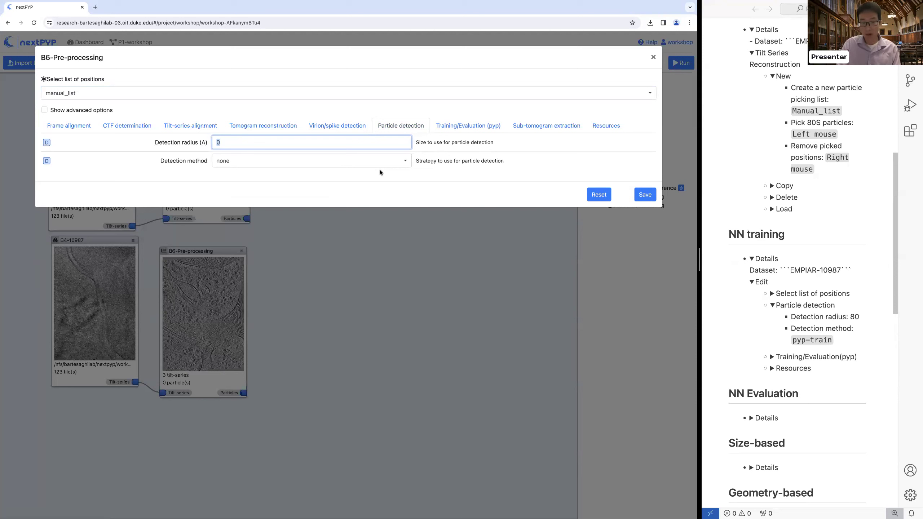
pyautogui.write('80')
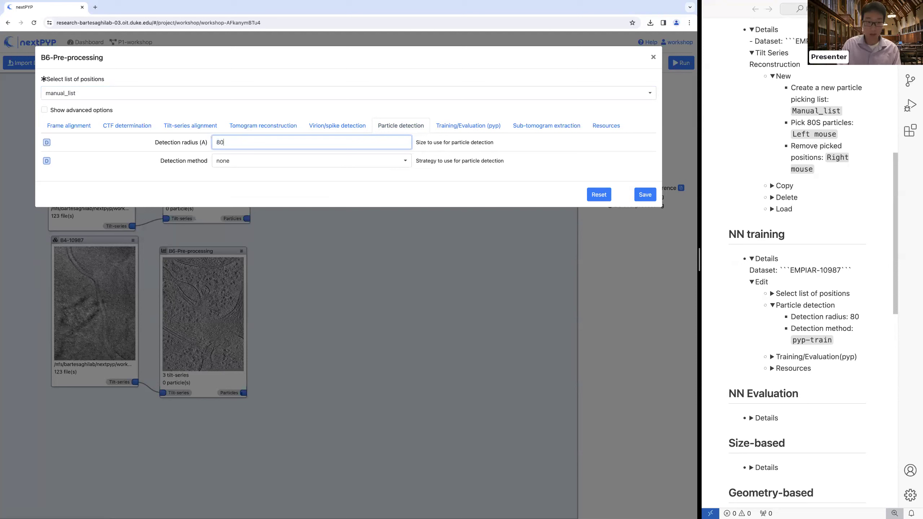
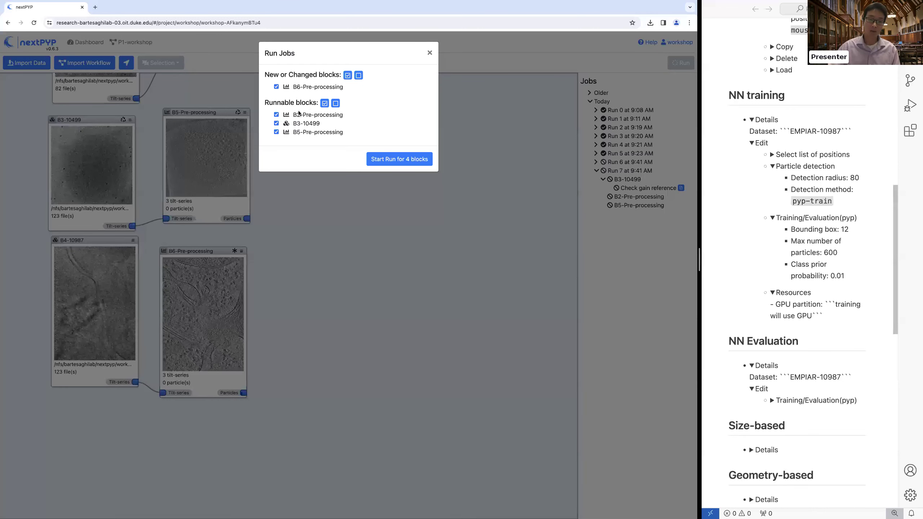
# Exclude all the runnable blocks from the job and start the run for B6-Pre-processing only
pyautogui.click(325, 103)
pyautogui.click(334, 104)
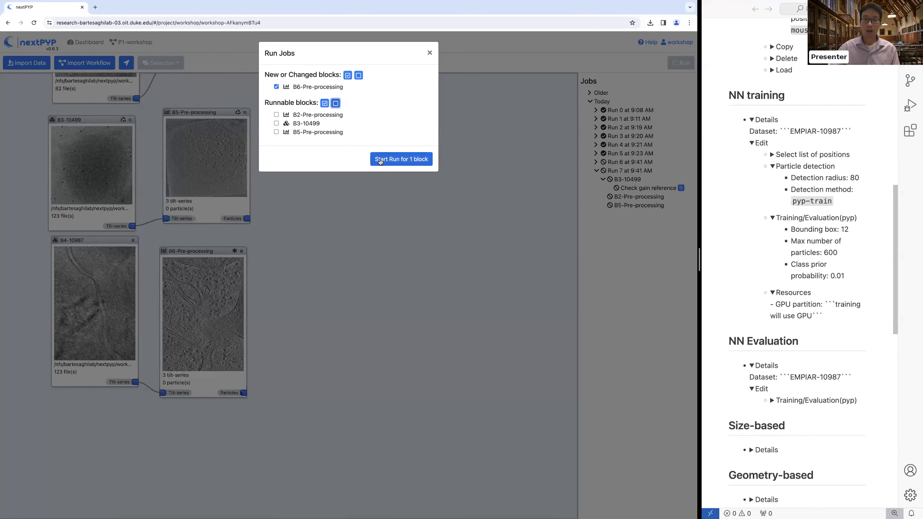
pyautogui.click(401, 163)
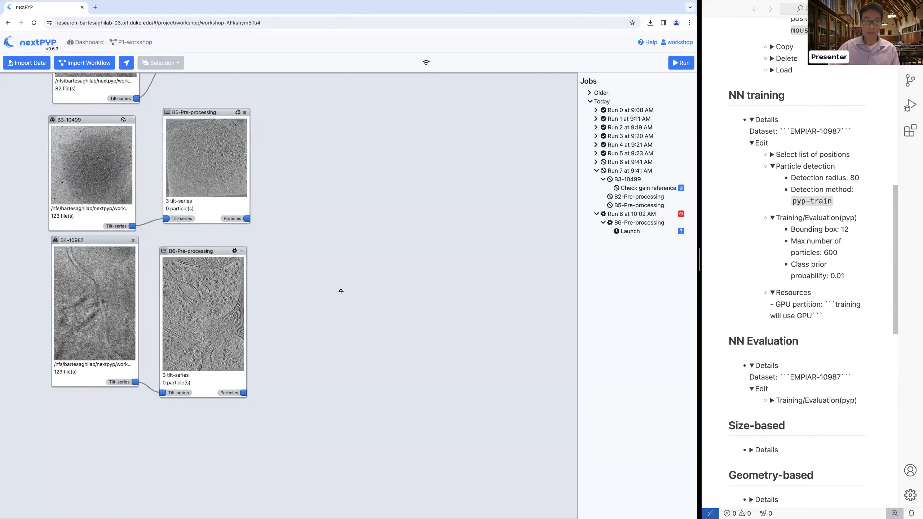
# Expand the Size-based details and their Edit entry in the workshop notes, and bring the B5-Pre-processing block into view
pyautogui.moveTo(326, 285); pyautogui.dragTo(370, 305)
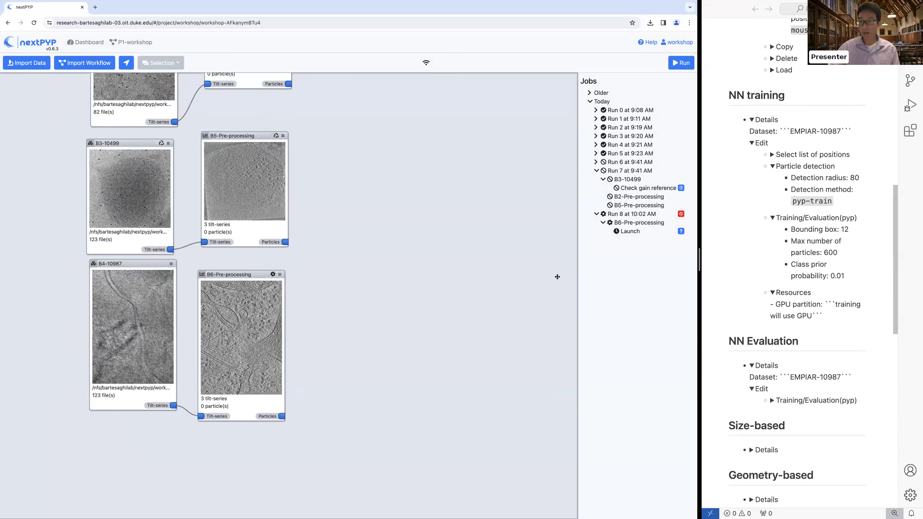
pyautogui.moveTo(895, 268); pyautogui.dragTo(899, 318)
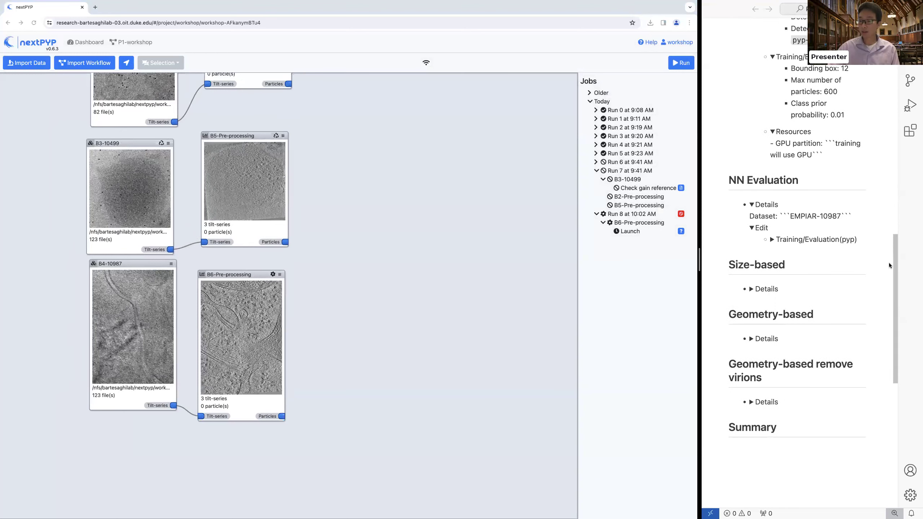
pyautogui.moveTo(894, 259); pyautogui.dragTo(896, 285)
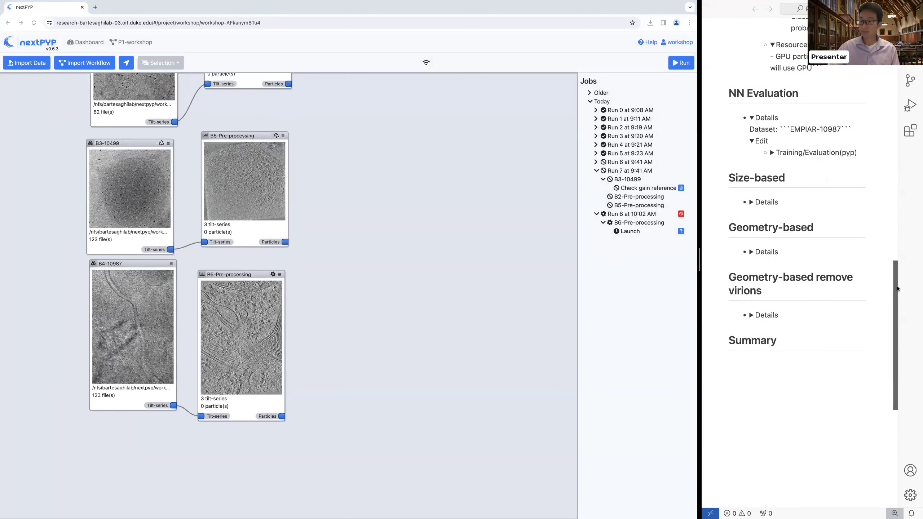
pyautogui.click(752, 203)
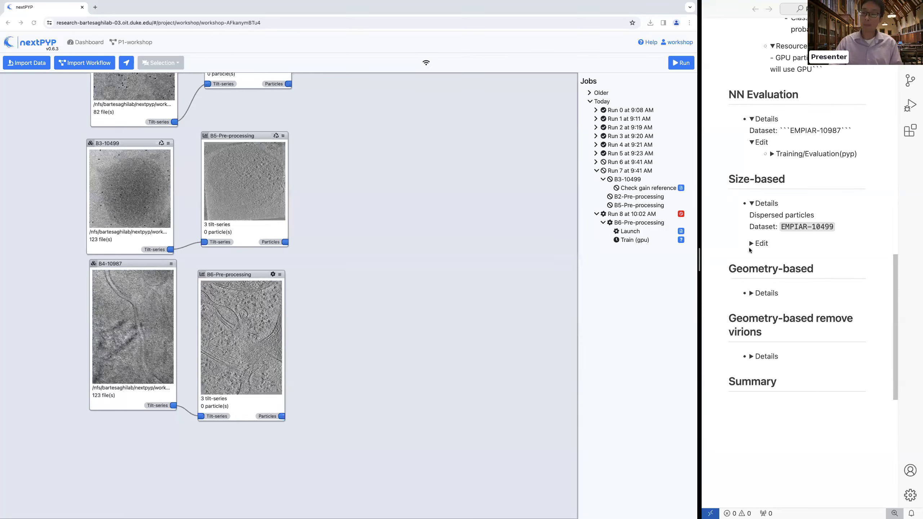
pyautogui.click(751, 244)
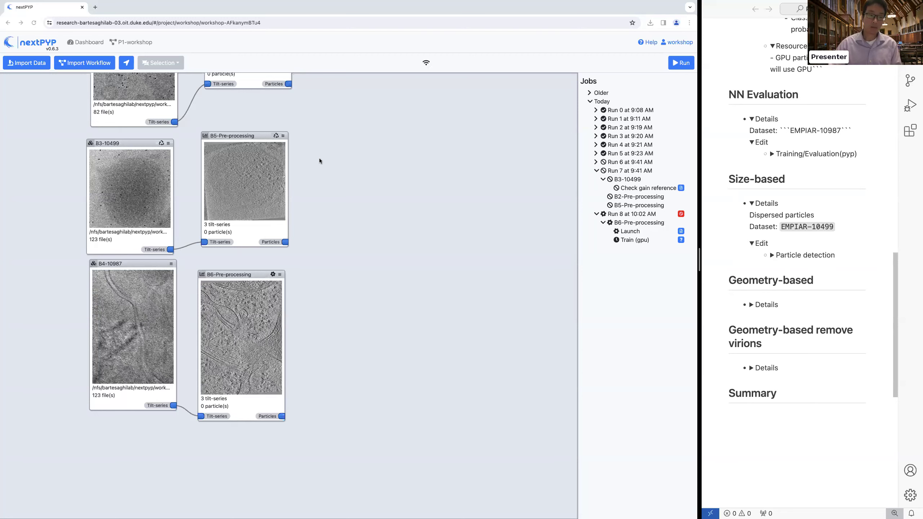
pyautogui.scroll(4, 356, 162)
pyautogui.hscroll(-5, 356, 162)
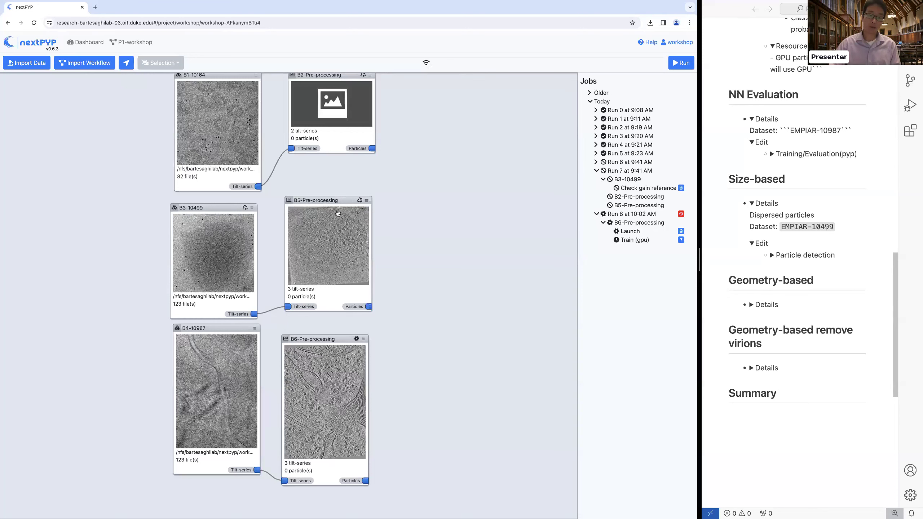
# Open the B5-Pre-processing block's TS_13 tomogram, browse to slice 84 and measure a particle inside the cell
pyautogui.click(330, 243)
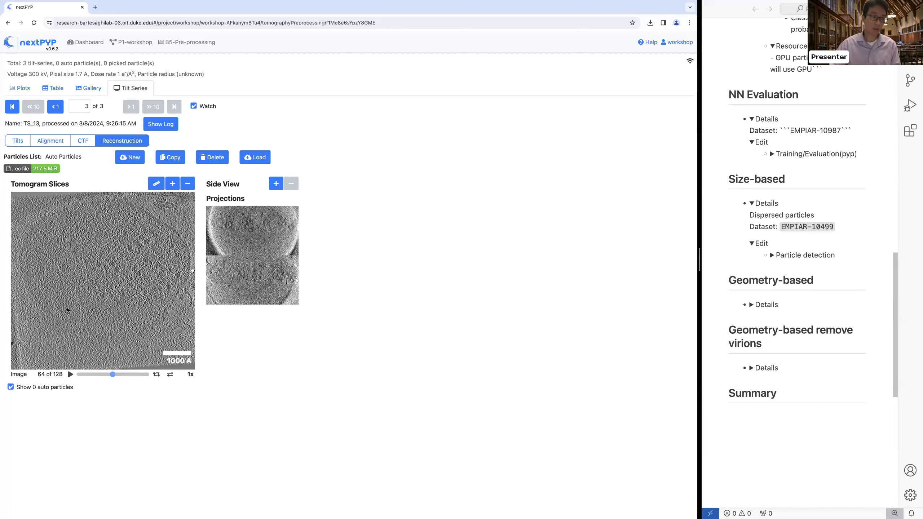
pyautogui.moveTo(108, 376); pyautogui.dragTo(128, 378)
pyautogui.click(129, 377)
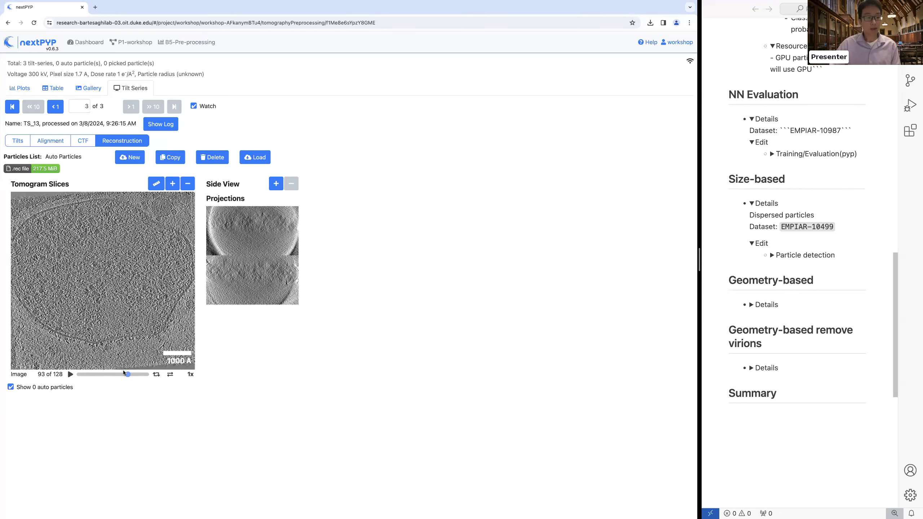
pyautogui.moveTo(123, 372); pyautogui.dragTo(123, 373)
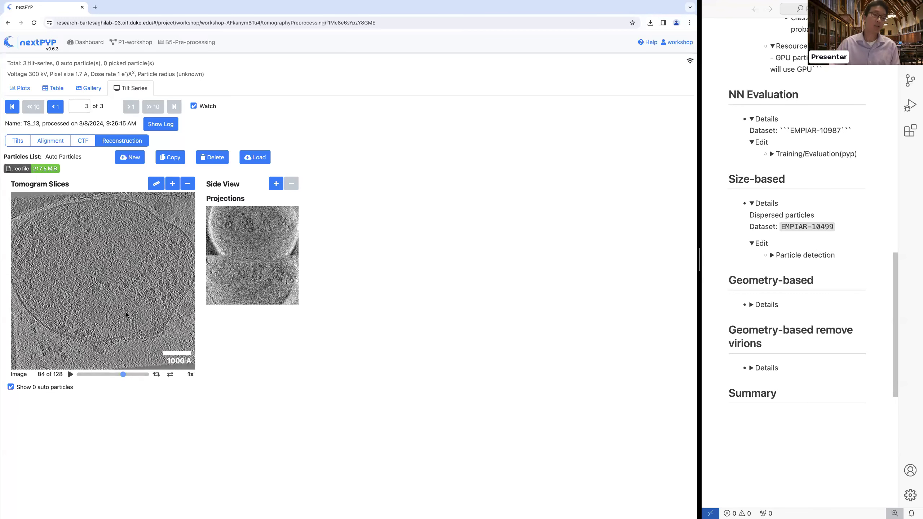
pyautogui.click(157, 185)
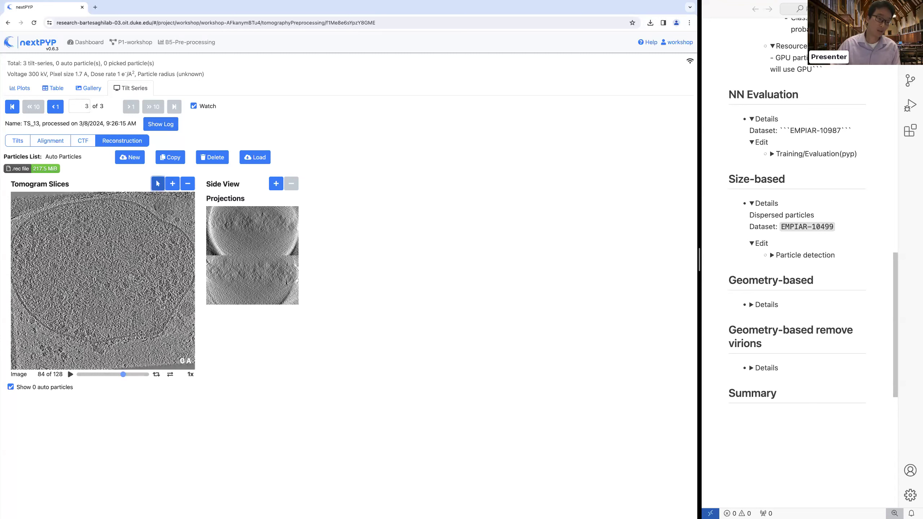
pyautogui.click(165, 296)
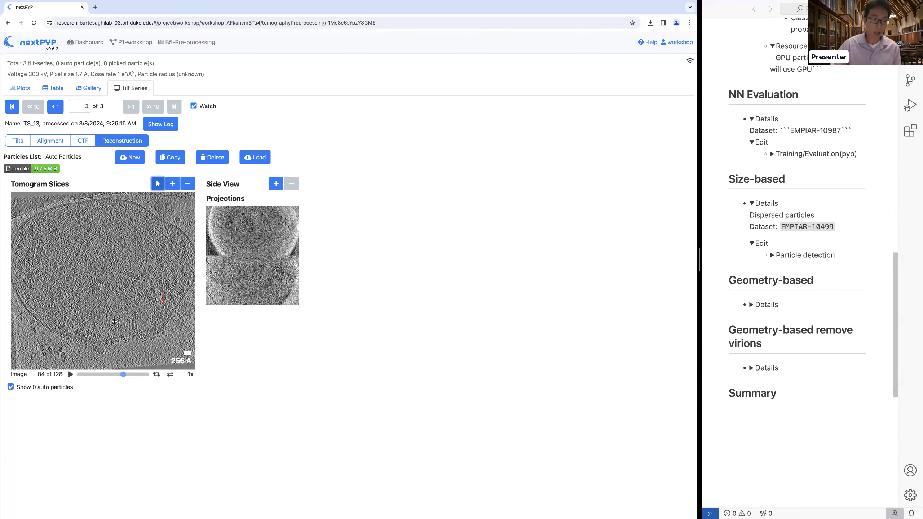
pyautogui.click(157, 183)
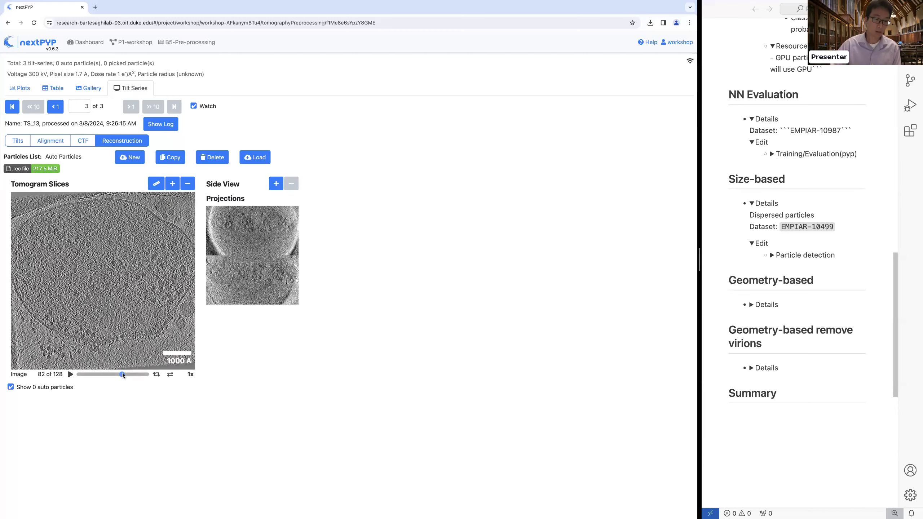
# Step to tomogram slice 83 of TS_13 and measure the size of individual particles inside the cell
pyautogui.moveTo(122, 375); pyautogui.dragTo(122, 376)
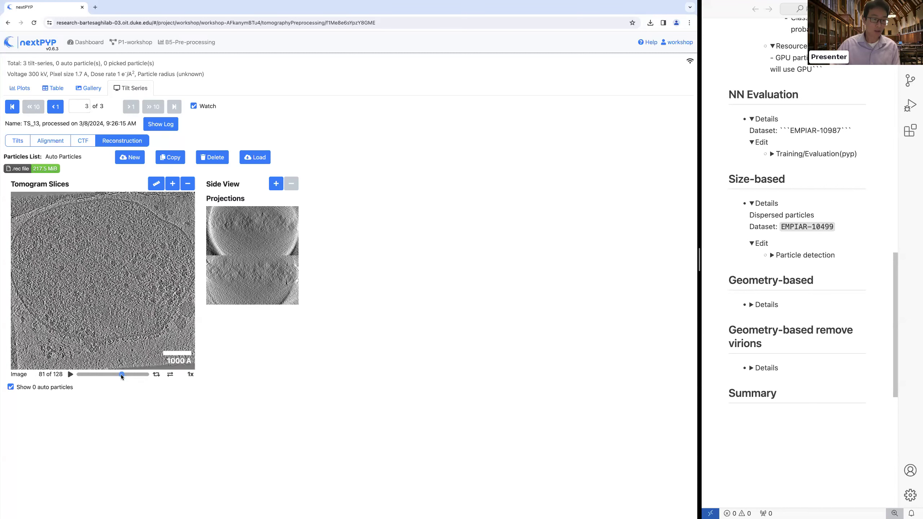
pyautogui.press('Right')
pyautogui.press('Right')
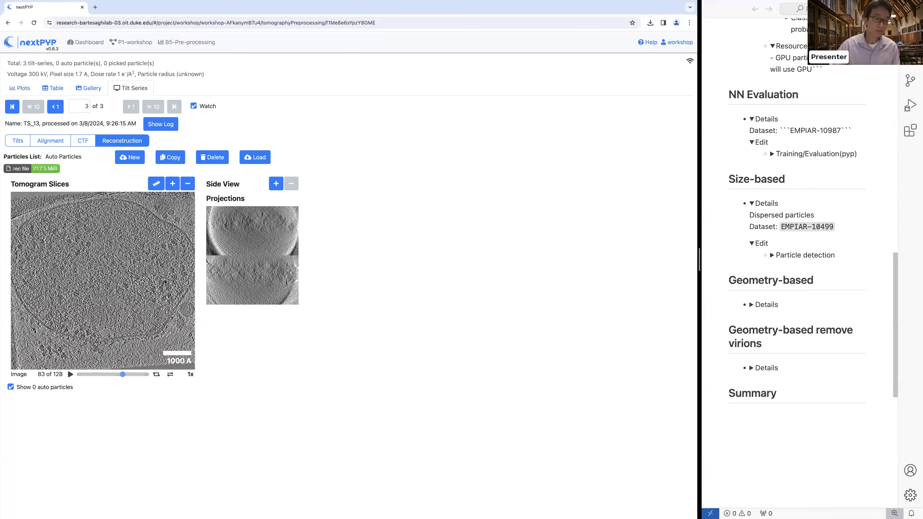
pyautogui.click(156, 183)
pyautogui.click(156, 210)
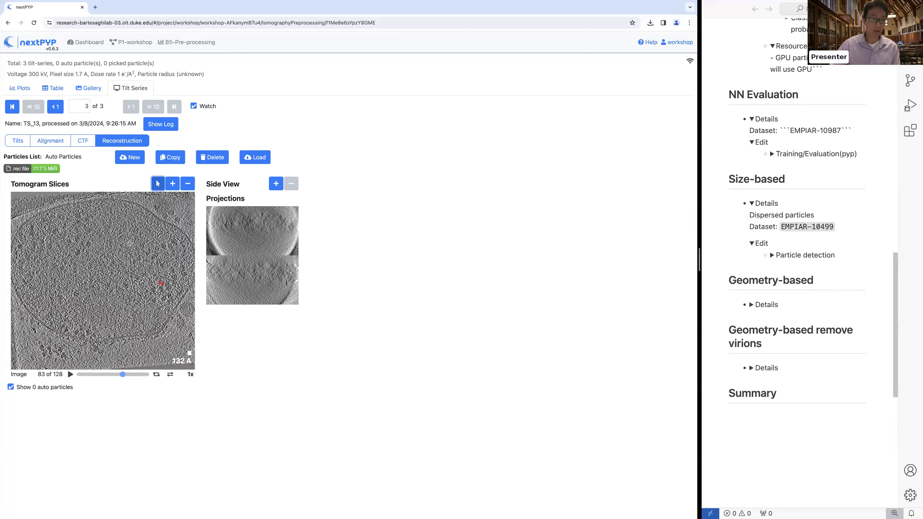
pyautogui.scroll(5, 172, 277)
pyautogui.scroll(-2, 175, 238)
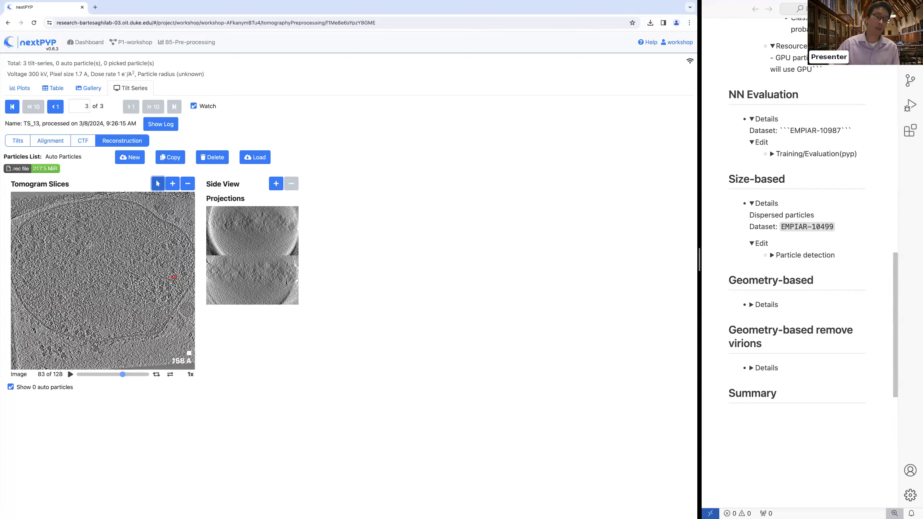
pyautogui.click(157, 184)
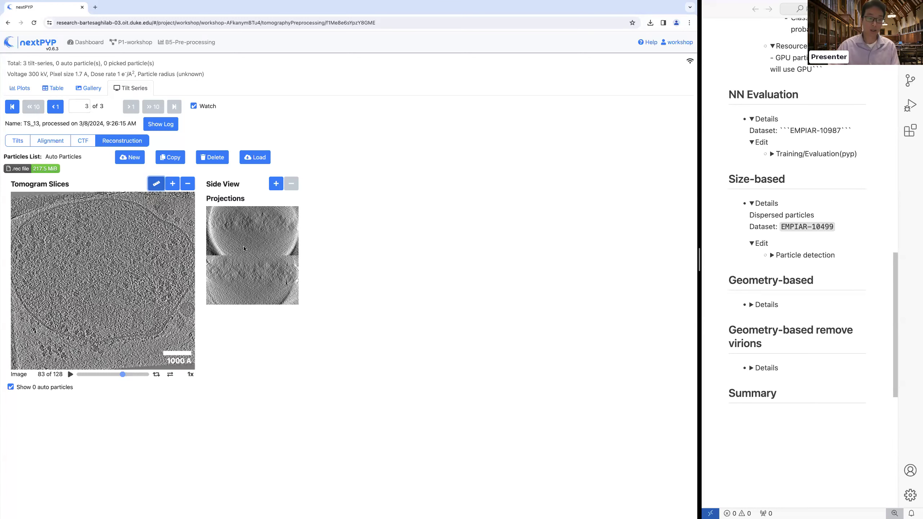
# Browse TS_13's slices toward the end of the volume, and examine the particle distribution through TS_29's slices
pyautogui.moveTo(124, 375); pyautogui.dragTo(146, 387)
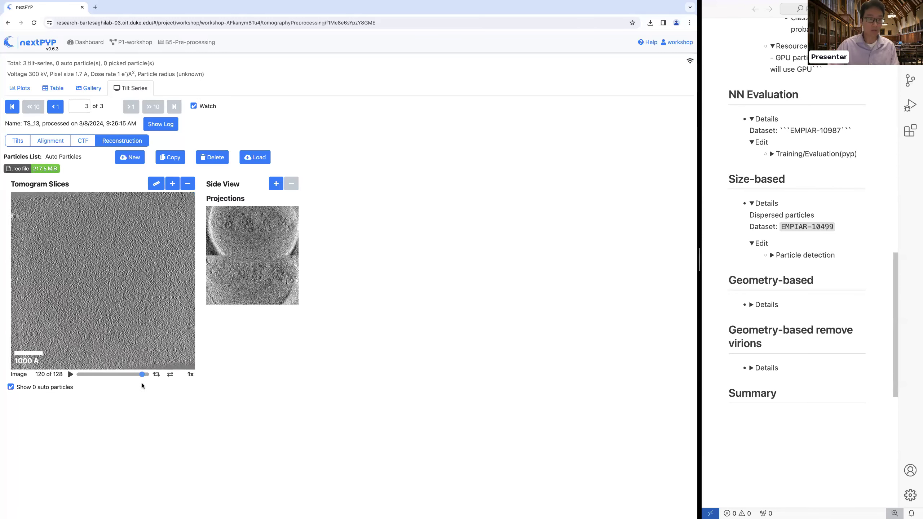
pyautogui.click(55, 106)
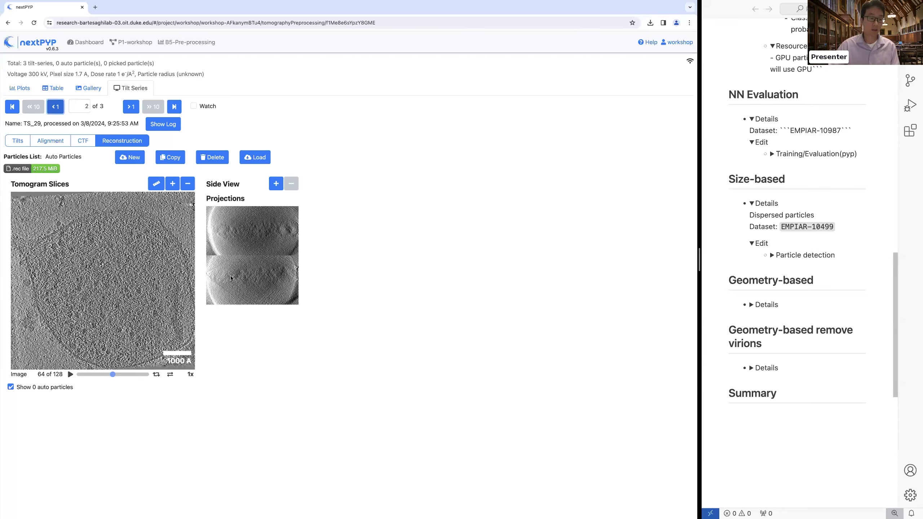
pyautogui.moveTo(112, 376)
pyautogui.mouseDown()
pyautogui.moveTo(77, 376)
pyautogui.moveTo(100, 379)
pyautogui.mouseUp()
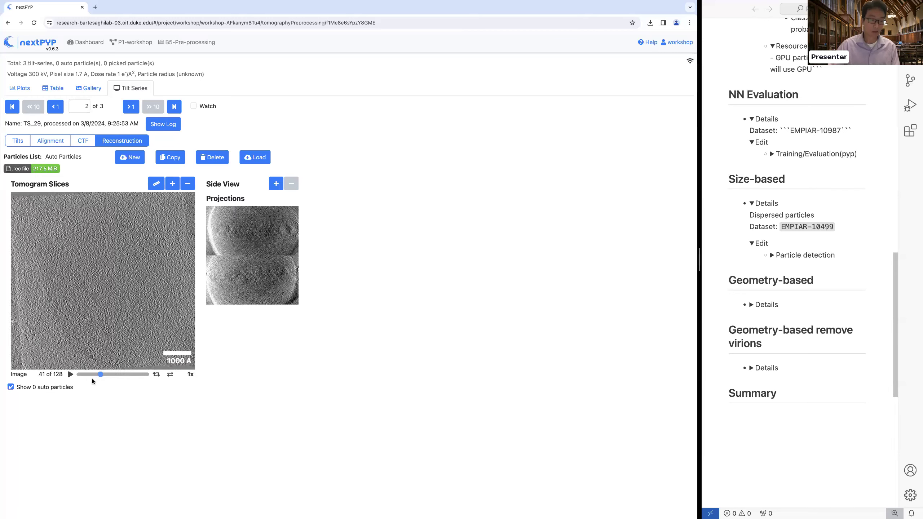
pyautogui.press('Right')
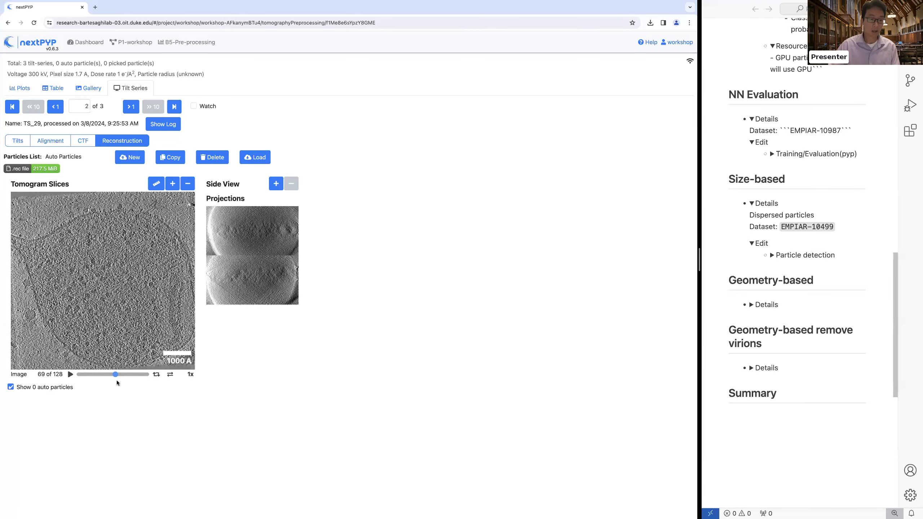
pyautogui.press('Left')
pyautogui.press('Left')
pyautogui.press('Left')
pyautogui.press('Left')
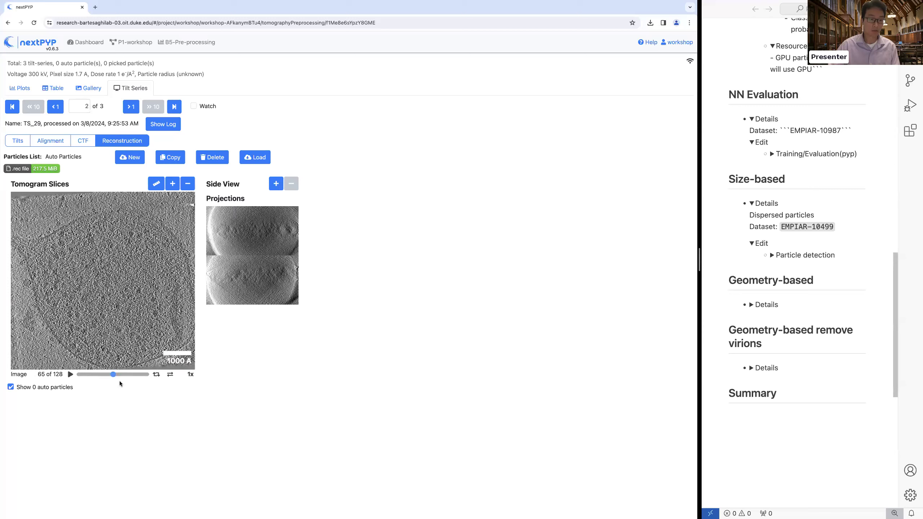
pyautogui.moveTo(122, 381)
pyautogui.mouseDown()
pyautogui.moveTo(140, 385)
pyautogui.moveTo(115, 383)
pyautogui.moveTo(111, 367)
pyautogui.mouseUp()
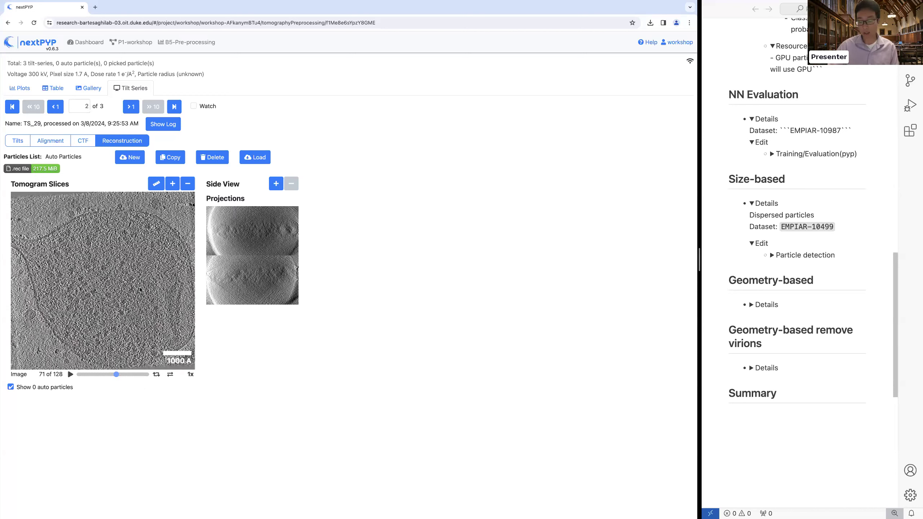
# Return to the P1-workshop project and inspect the launch info, logs and console output of Run 8's Train (gpu) job
pyautogui.click(143, 46)
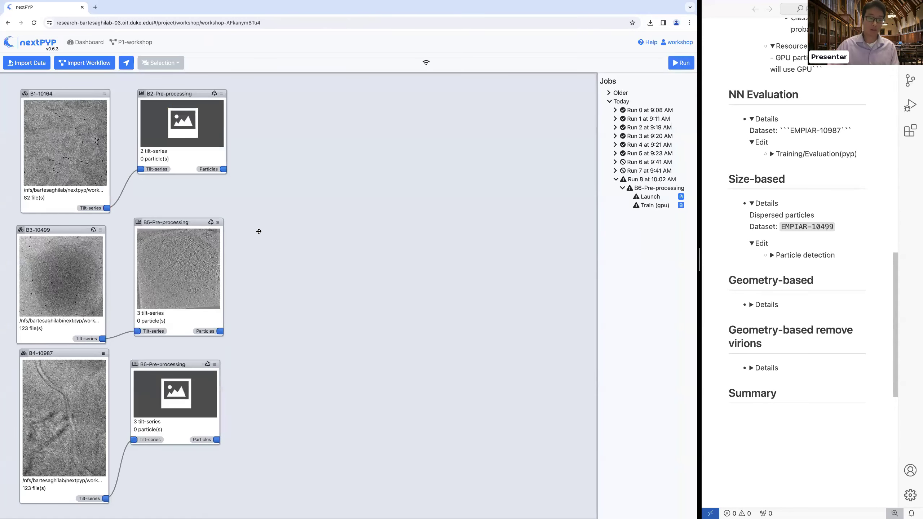
pyautogui.moveTo(361, 228); pyautogui.dragTo(433, 209)
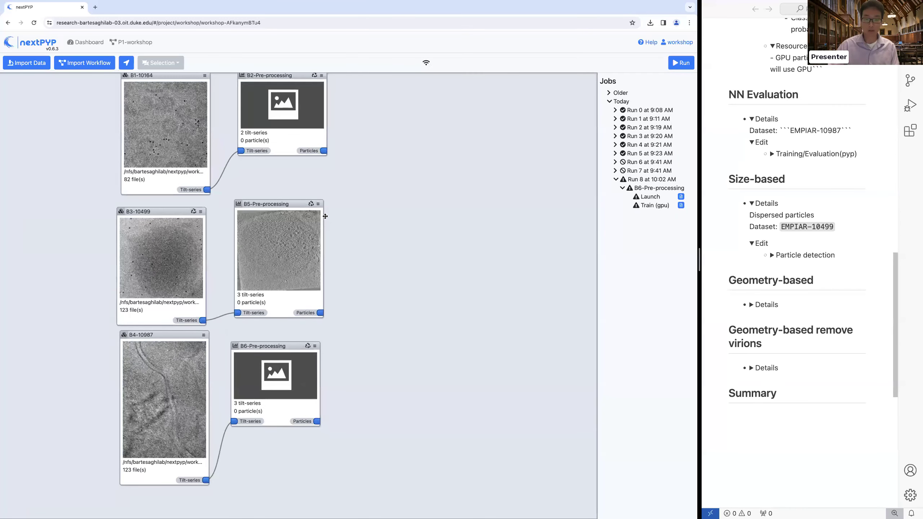
pyautogui.click(681, 205)
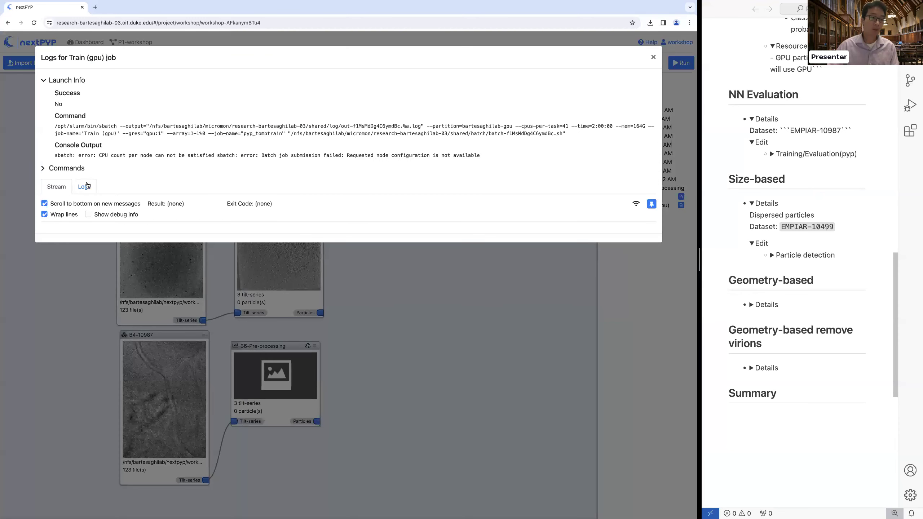
pyautogui.click(91, 185)
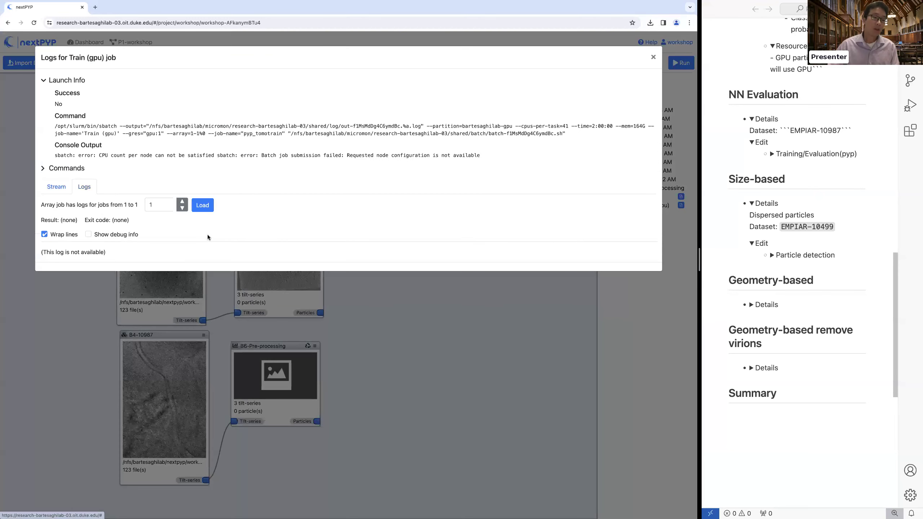
pyautogui.click(205, 209)
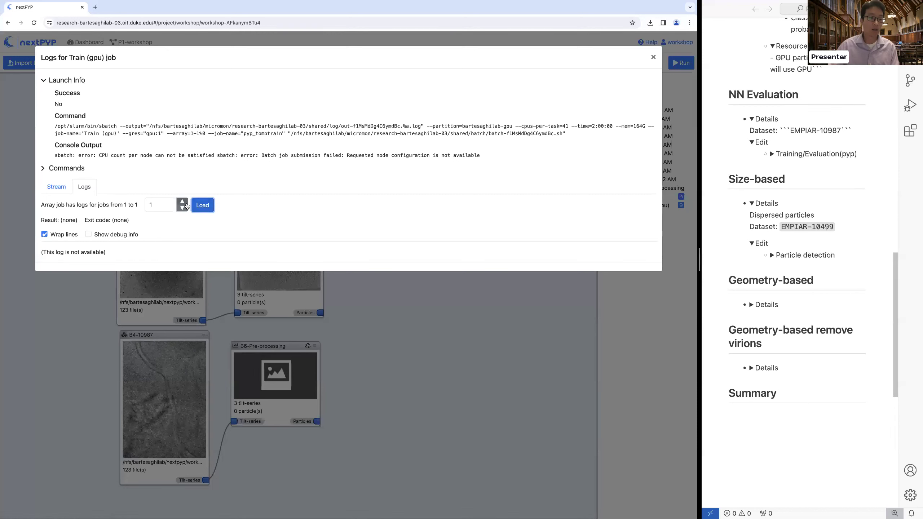
pyautogui.click(57, 186)
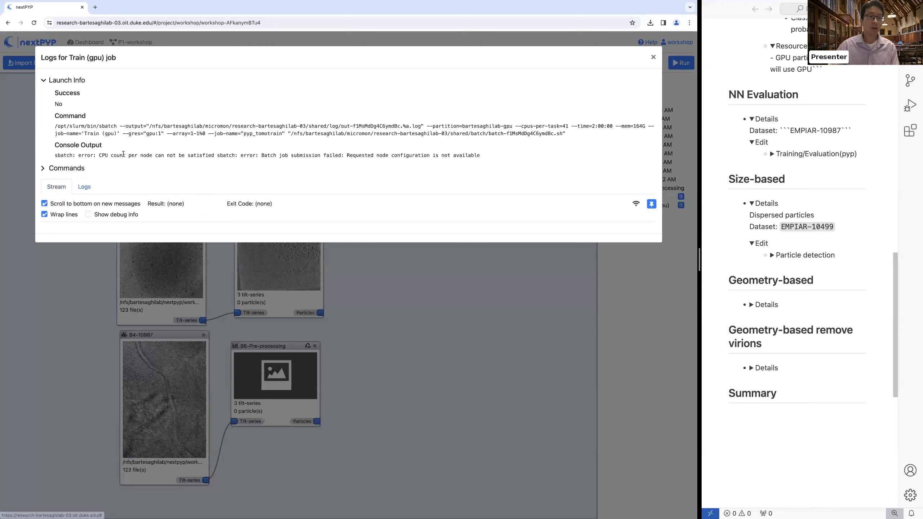
pyautogui.moveTo(99, 156); pyautogui.dragTo(479, 155)
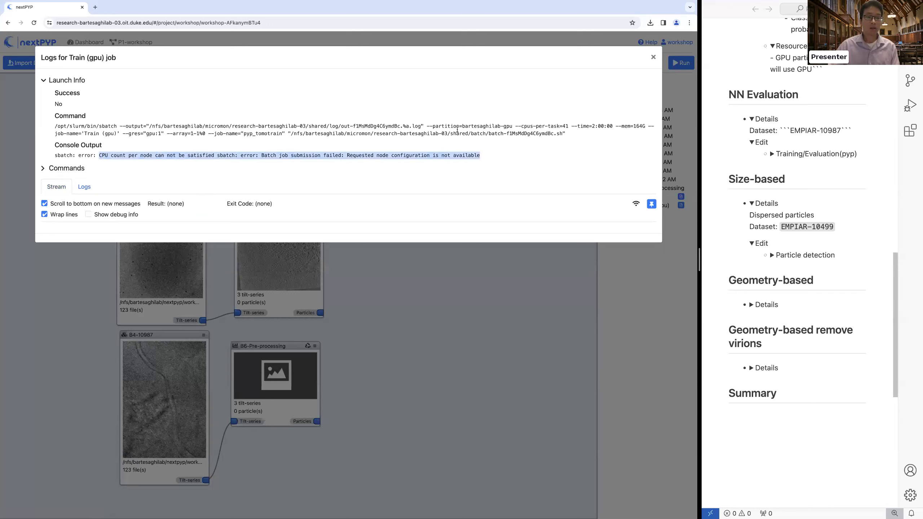
pyautogui.click(653, 58)
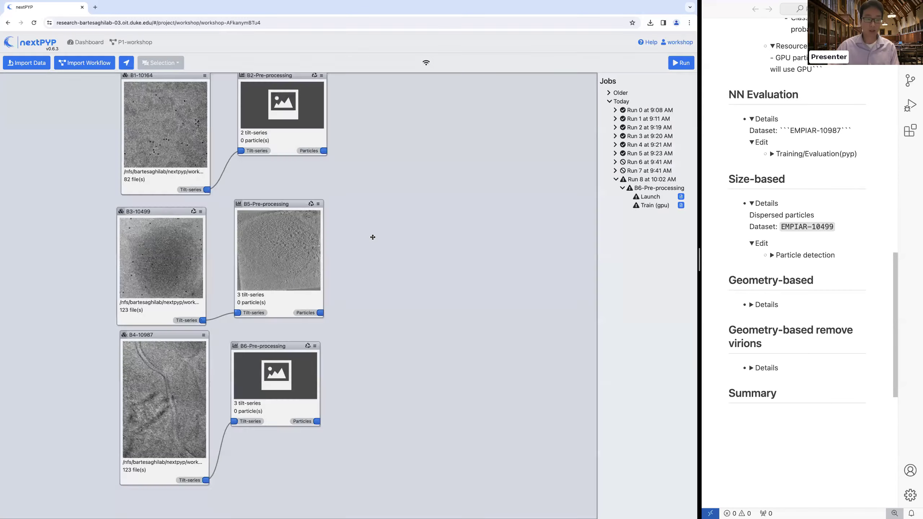
# Set the B6-Pre-processing block's particle detection method to pyp-eval (trained model required) and save the settings
pyautogui.scroll(-3, 367, 293)
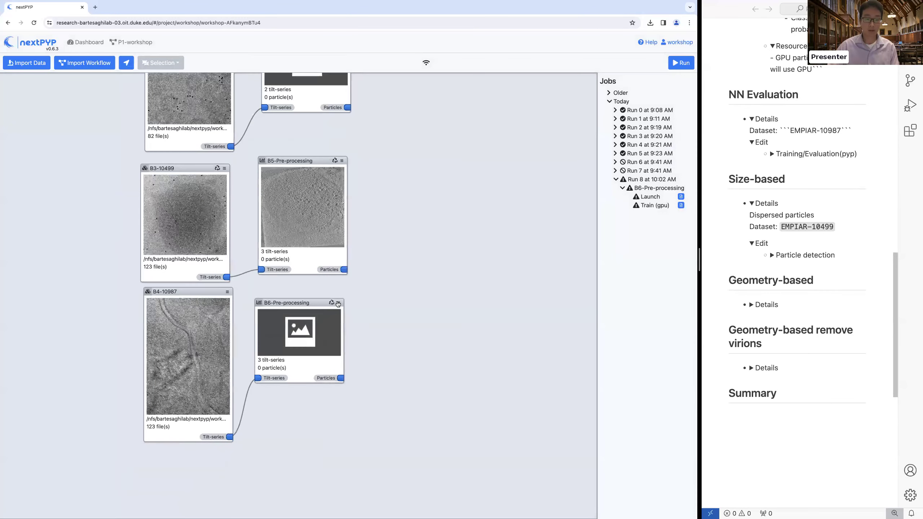
pyautogui.click(337, 304)
pyautogui.click(361, 334)
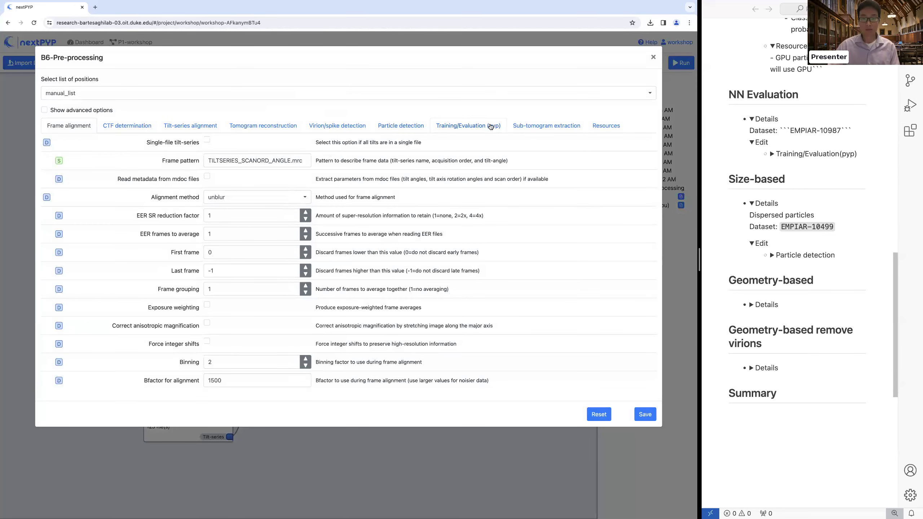
pyautogui.click(469, 126)
pyautogui.click(414, 126)
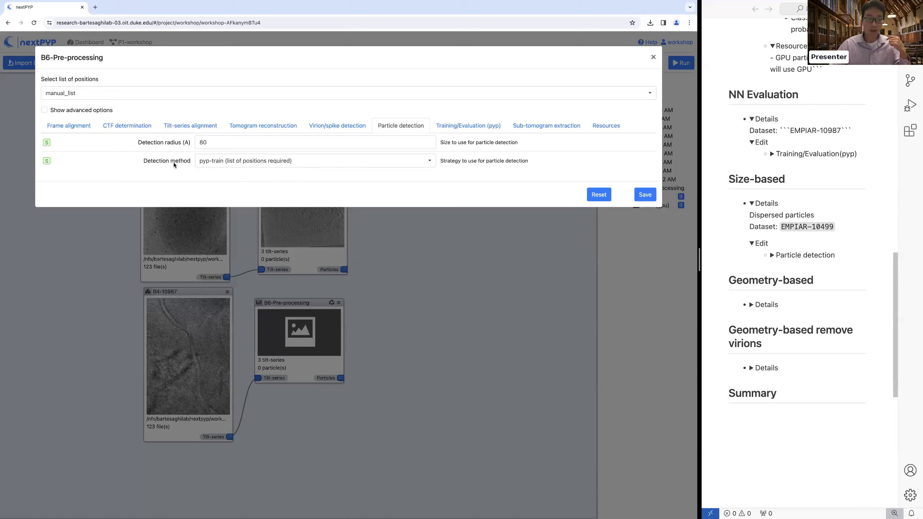
pyautogui.click(263, 166)
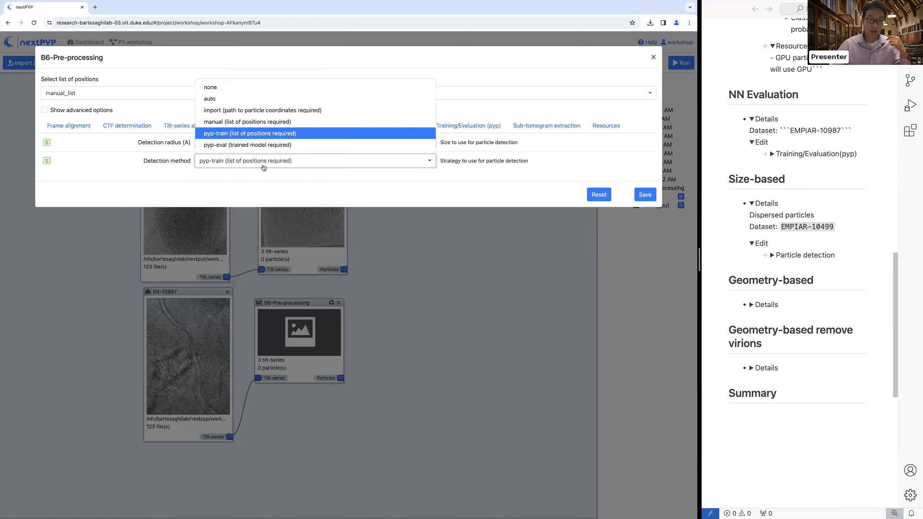
pyautogui.click(238, 146)
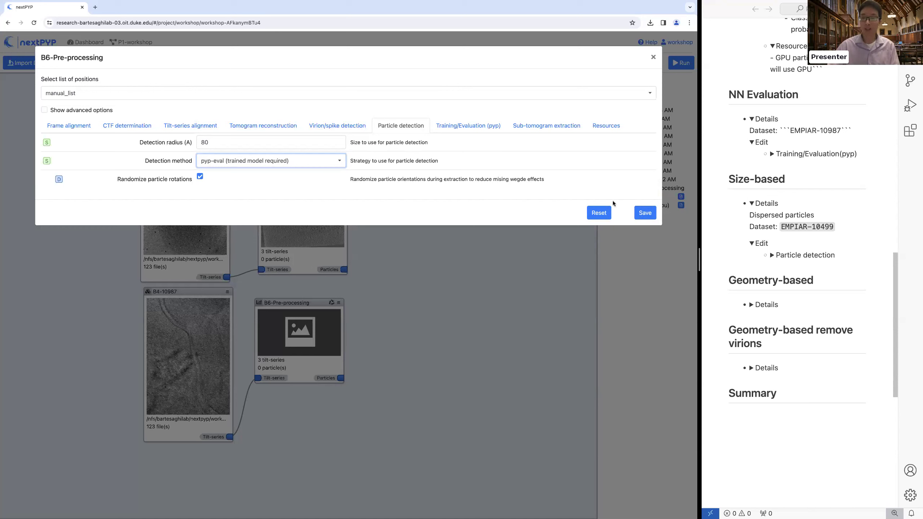
pyautogui.click(645, 213)
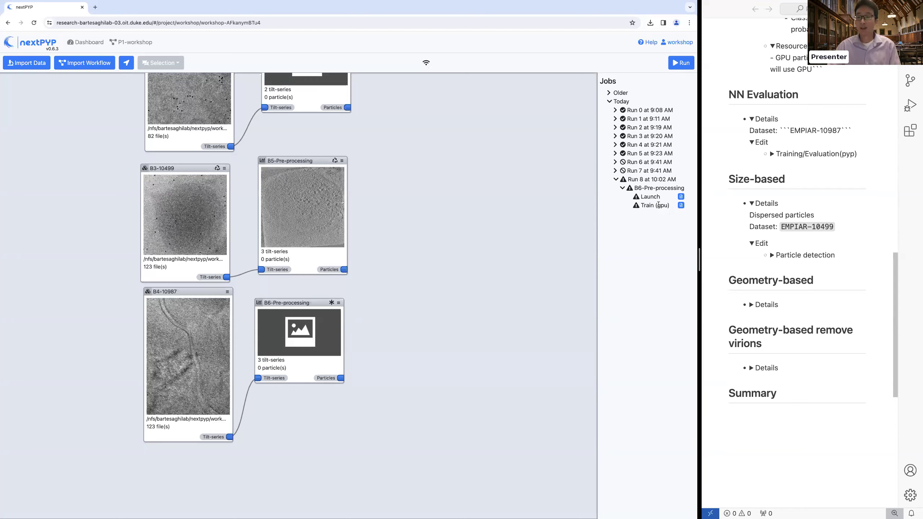
# Exclude the runnable blocks B2-Pre-processing, B3-10499 and B5-Pre-processing, and start a run for the changed B6-Pre-processing block only
pyautogui.click(678, 64)
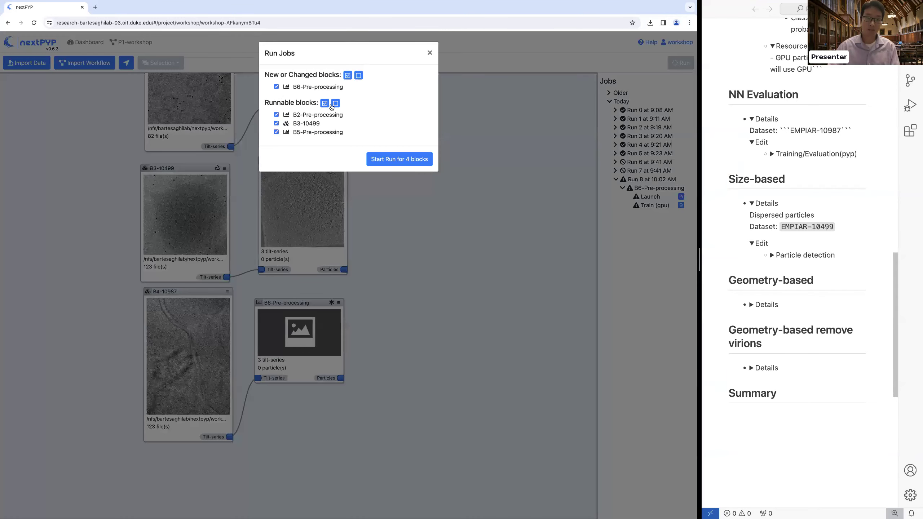
pyautogui.click(336, 103)
pyautogui.click(398, 160)
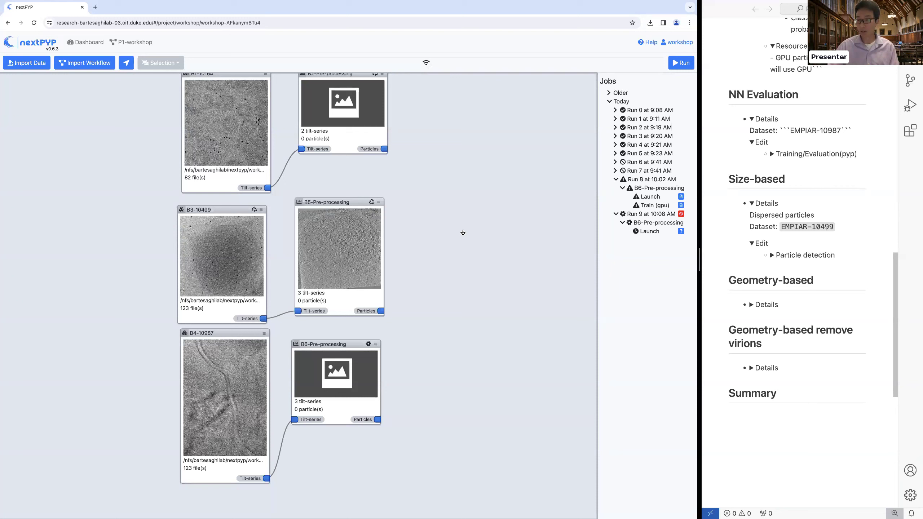
# Set the B5-Pre-processing block's particle detection radius to 80 Å and its detection method to auto
pyautogui.click(772, 255)
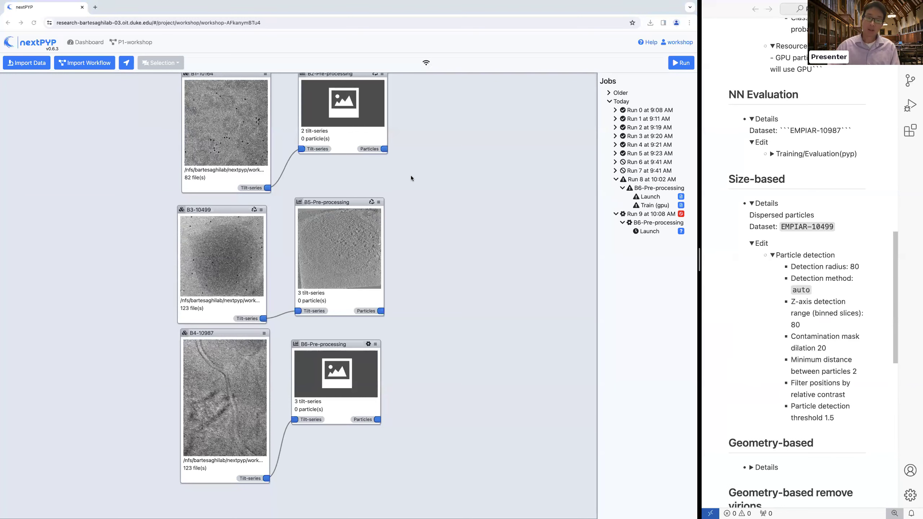
pyautogui.click(379, 204)
pyautogui.click(418, 236)
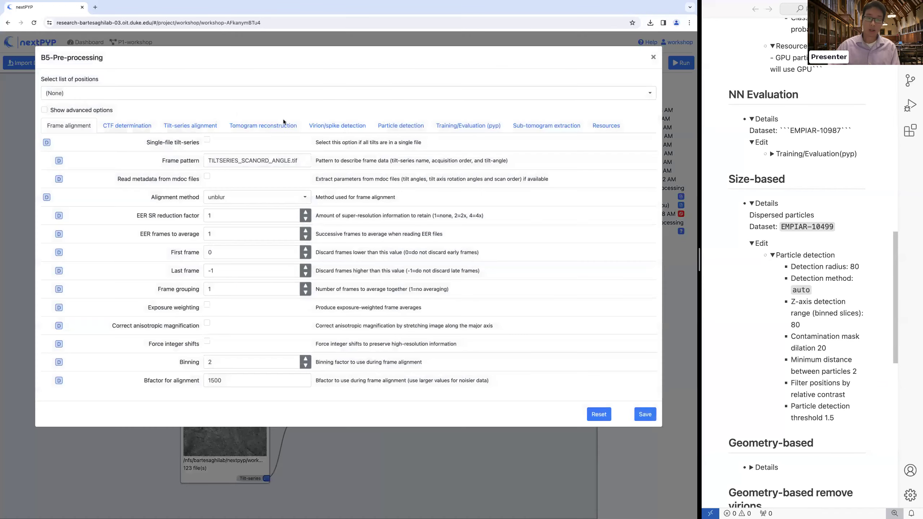
pyautogui.click(394, 130)
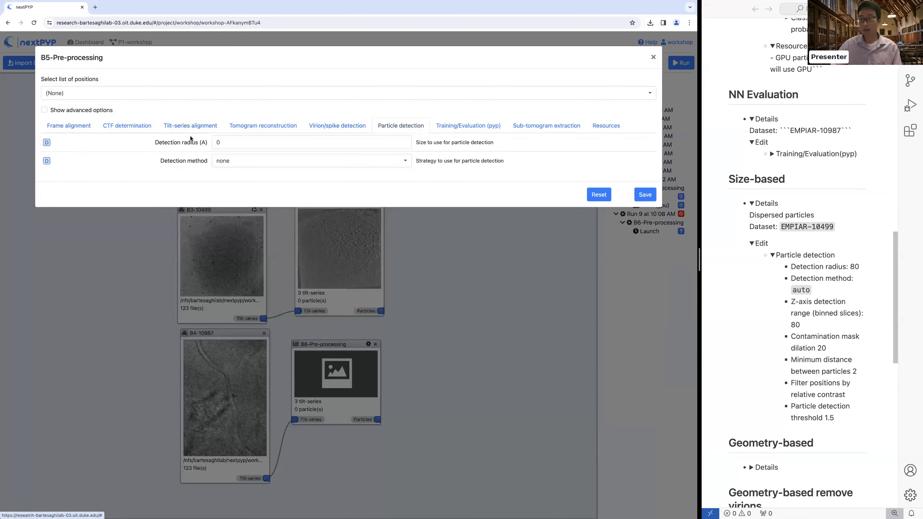
pyautogui.click(215, 142)
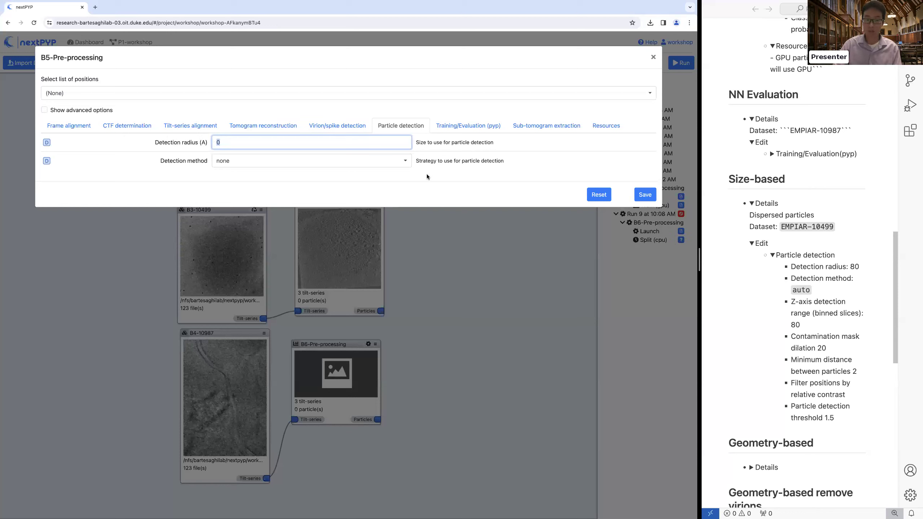
pyautogui.press('BackSpace')
pyautogui.write('80')
pyautogui.click(144, 184)
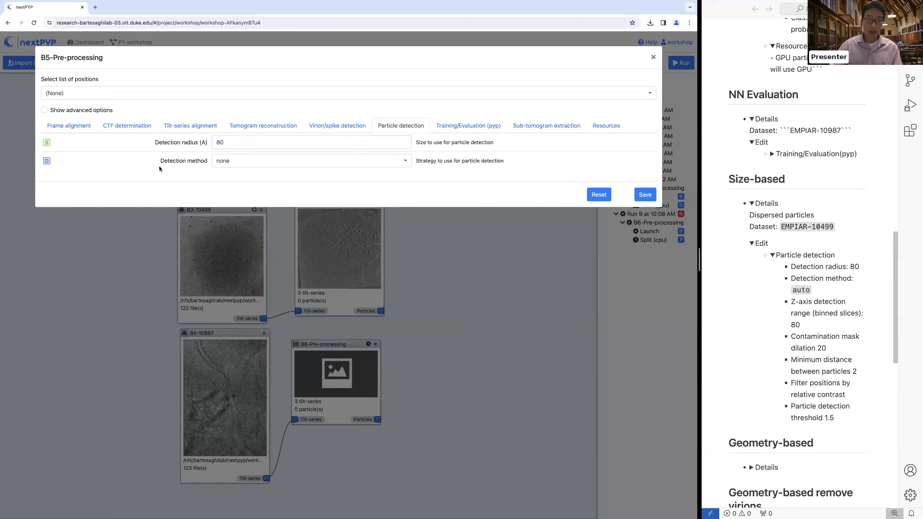
pyautogui.click(256, 168)
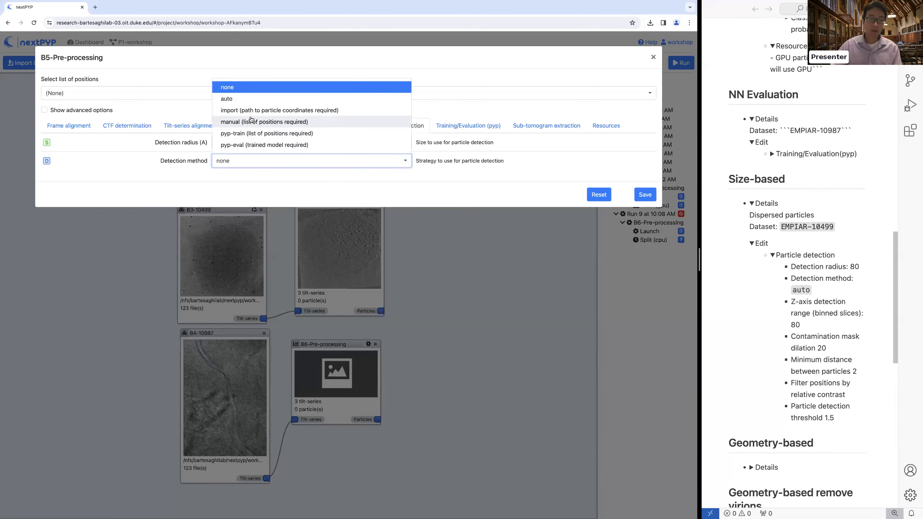
pyautogui.click(246, 100)
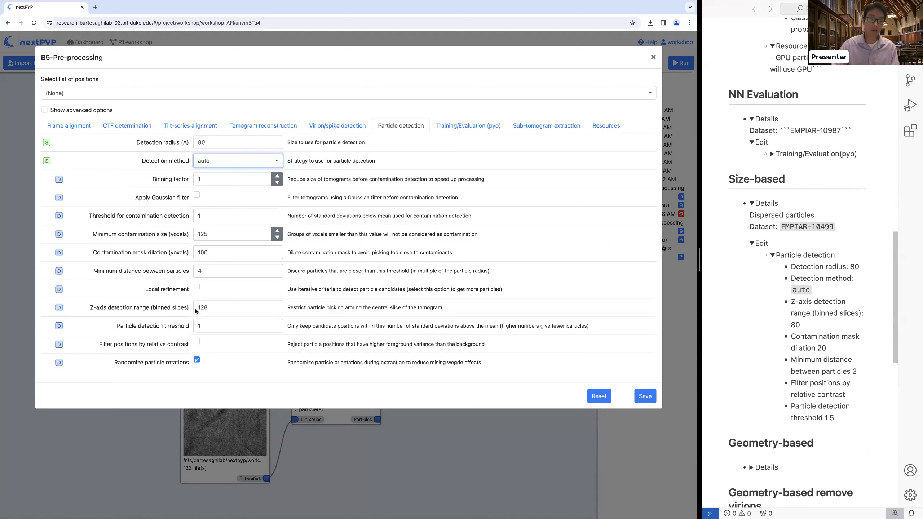
# Set the Z-axis detection range to 80 binned slices, contamination mask dilation to 20 voxels and minimum distance between particles to 2
pyautogui.doubleClick(220, 309)
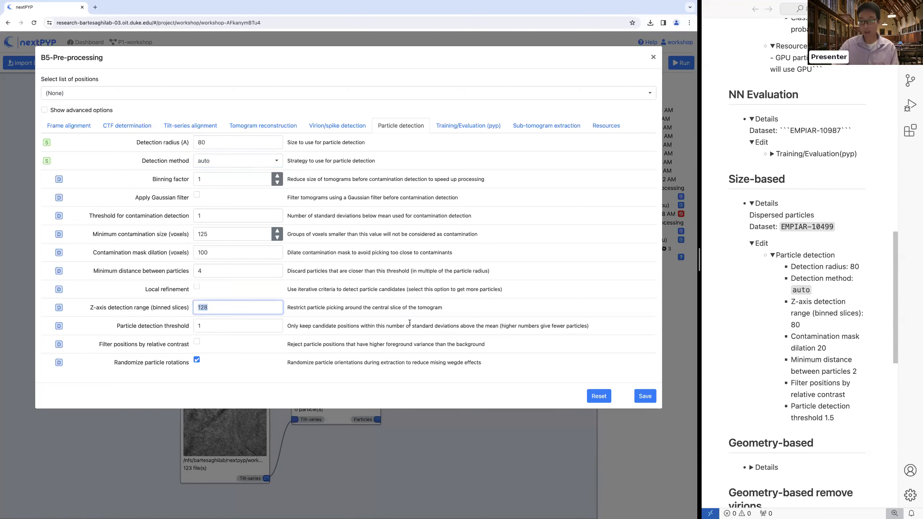
pyautogui.write('80')
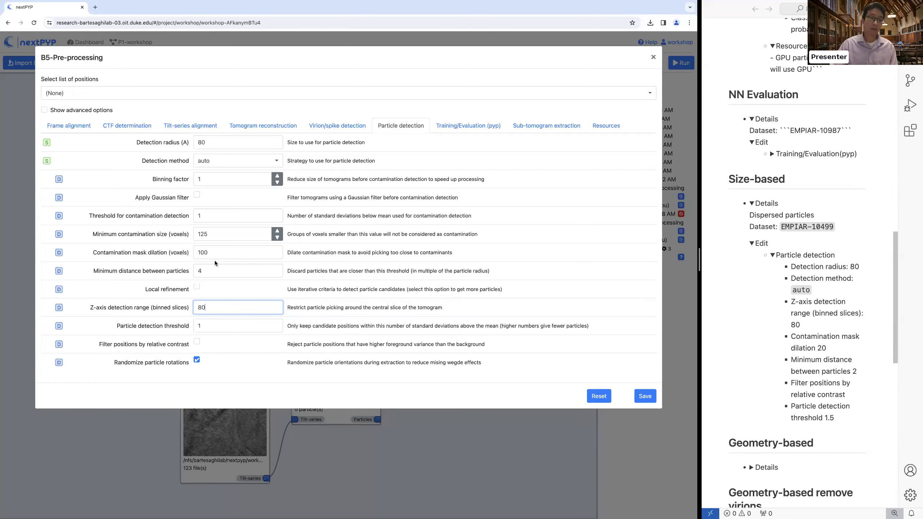
pyautogui.moveTo(215, 254); pyautogui.dragTo(193, 252)
pyautogui.write('20')
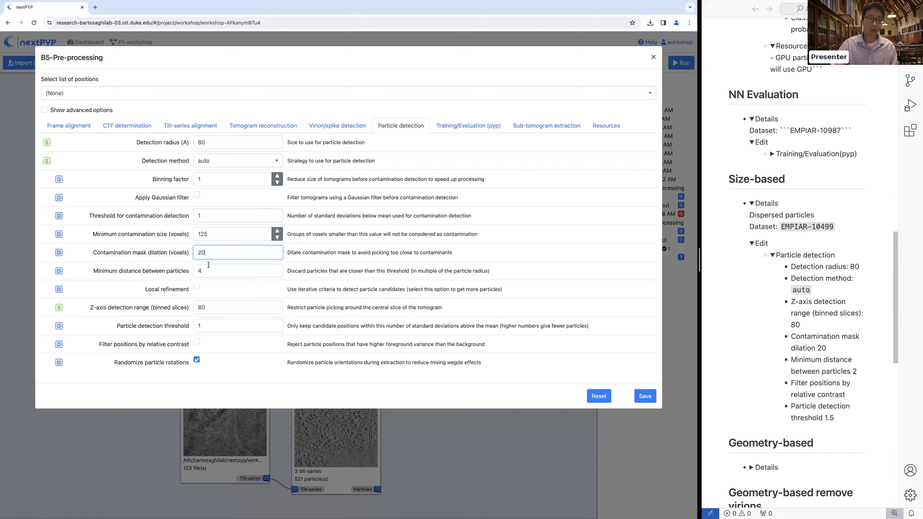
pyautogui.press('Tab')
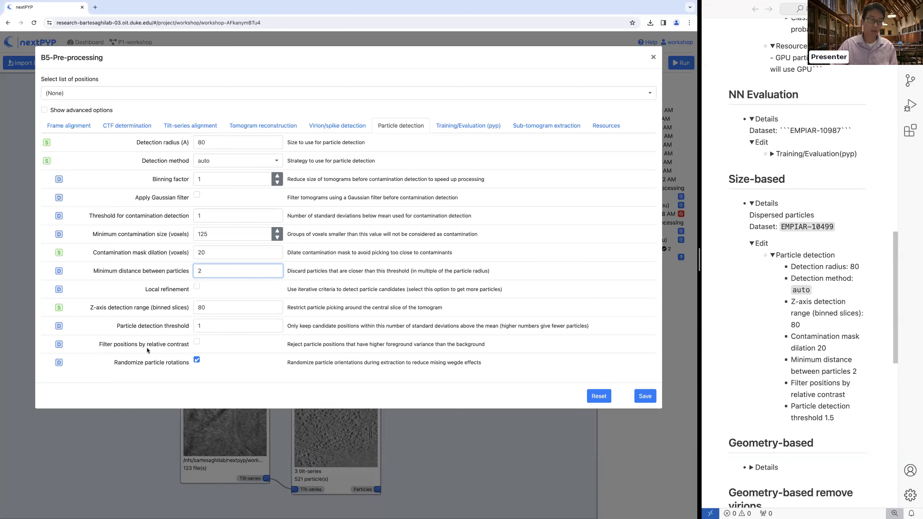
# Enable filtering positions by relative contrast, set the particle detection threshold to 1.5, and save the B5-Pre-processing settings
pyautogui.click(193, 343)
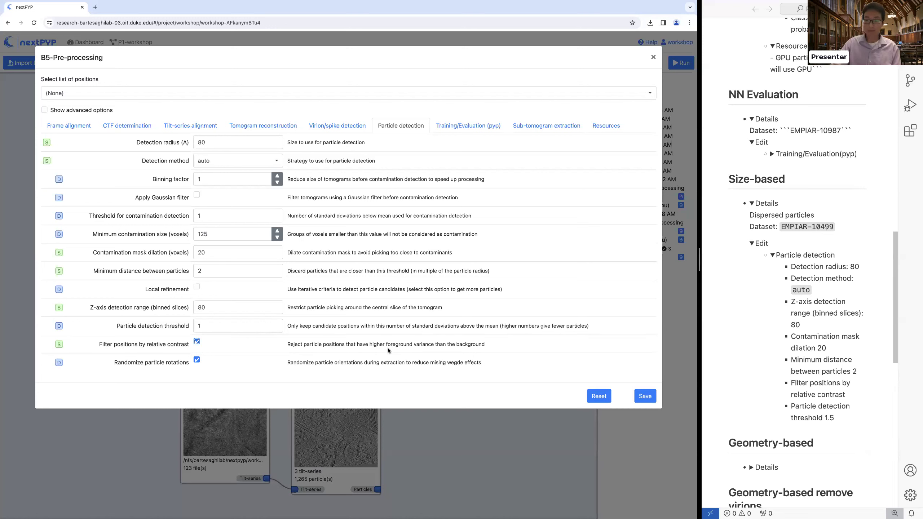
pyautogui.click(205, 326)
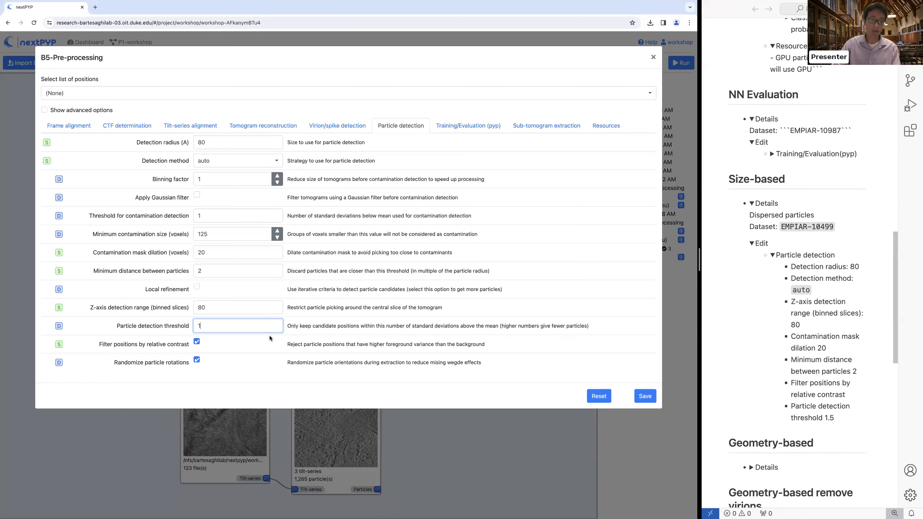
pyautogui.write('.5')
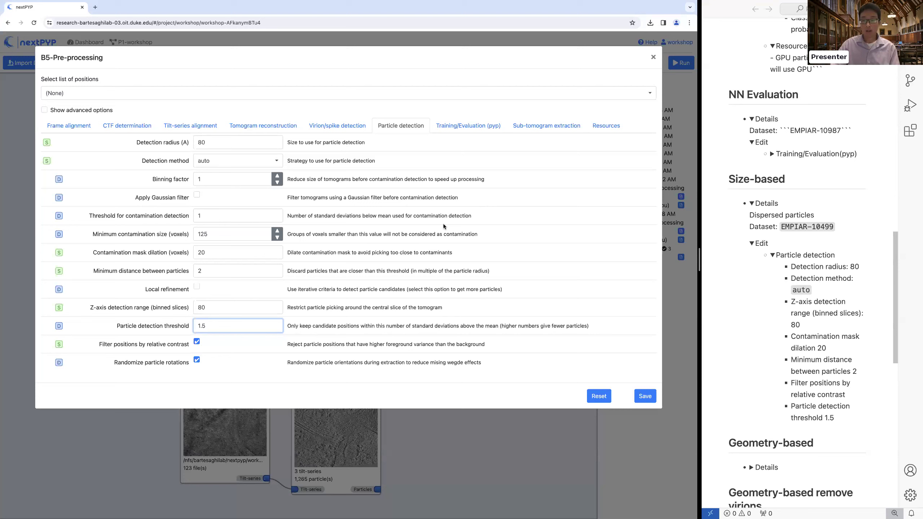
pyautogui.moveTo(895, 332); pyautogui.dragTo(894, 354)
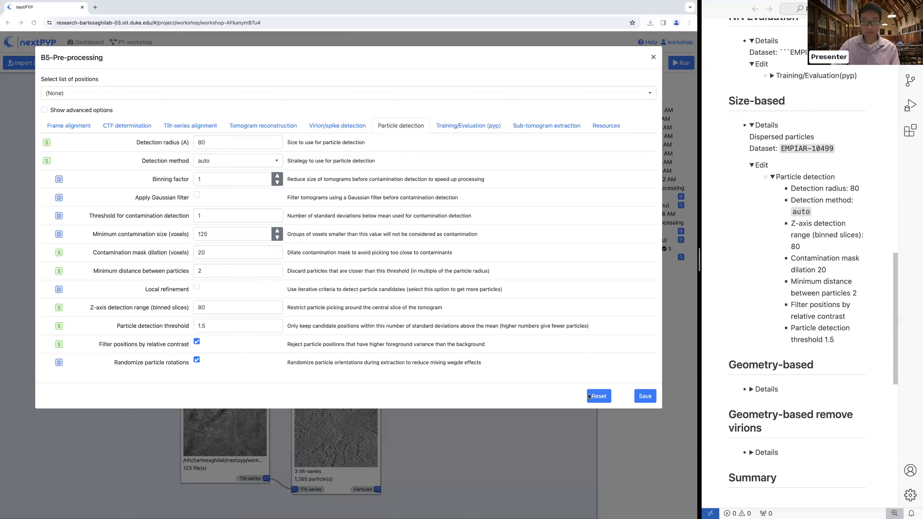
pyautogui.click(645, 397)
pyautogui.click(645, 398)
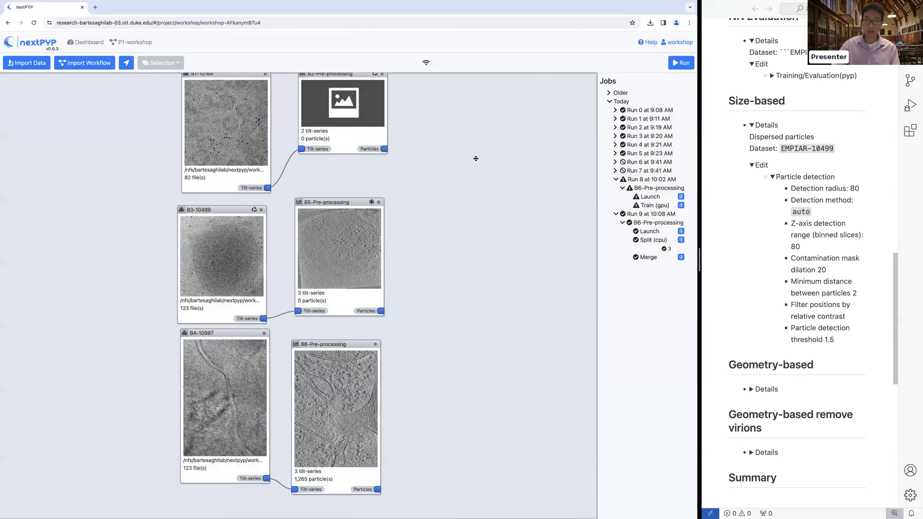
# Exclude the runnable blocks B2-Pre-processing and B3-10499, and start a run for the changed B5-Pre-processing block only
pyautogui.click(680, 63)
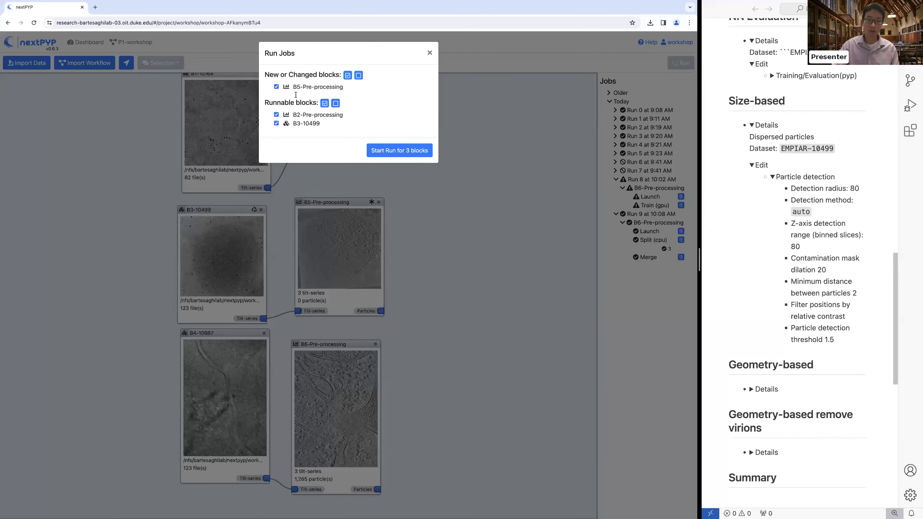
pyautogui.click(336, 103)
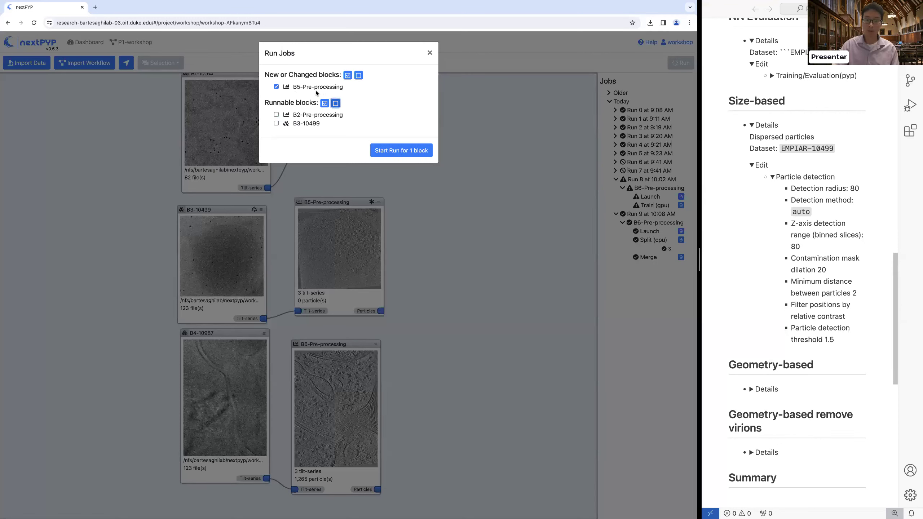
pyautogui.click(388, 153)
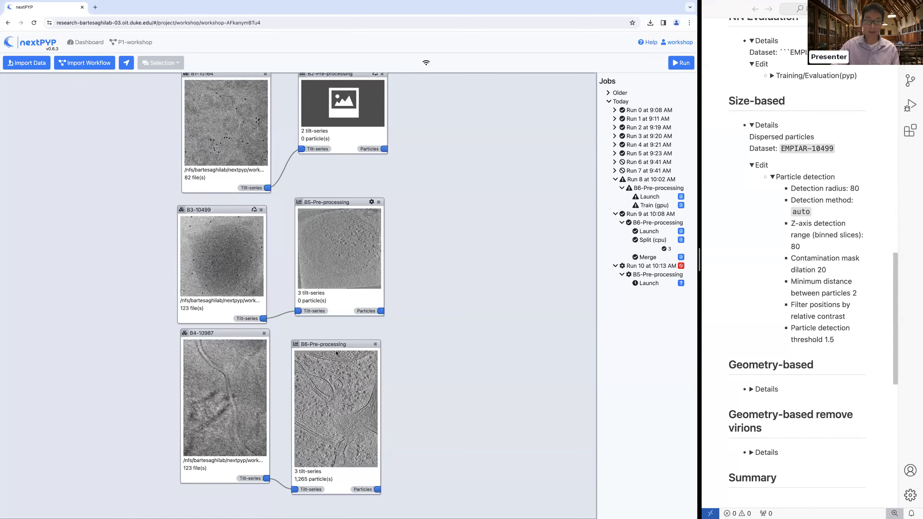
# Open the B6-Pre-processing results and compare a mid-volume slice of L4_ts_09 with the auto particles hidden and shown
pyautogui.moveTo(344, 350); pyautogui.dragTo(354, 340)
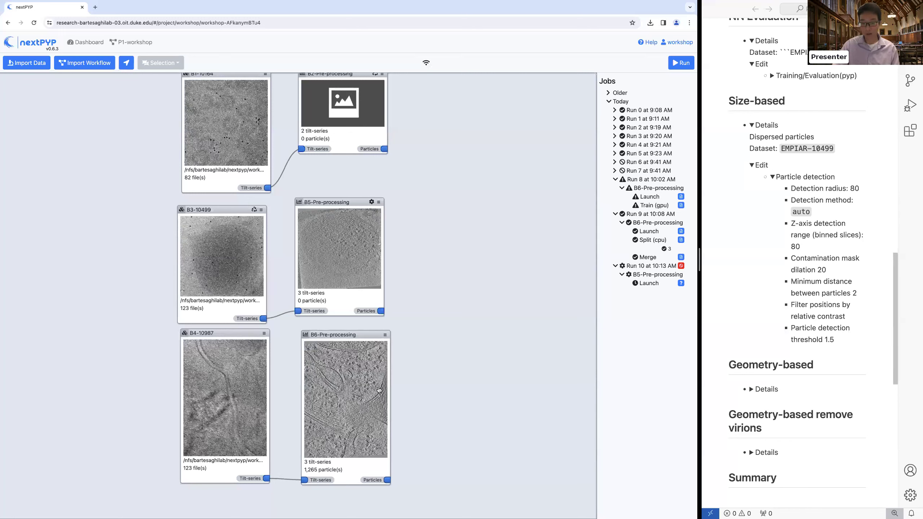
pyautogui.click(352, 387)
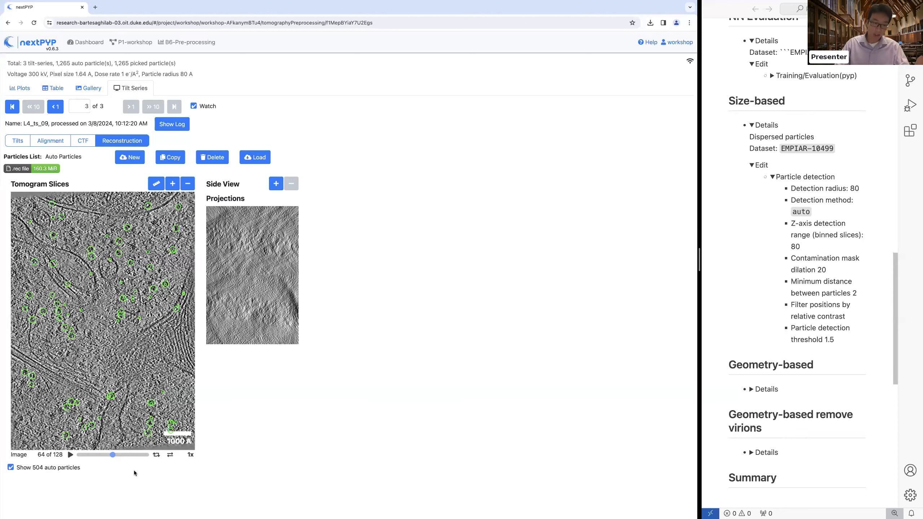
pyautogui.moveTo(112, 454); pyautogui.dragTo(106, 453)
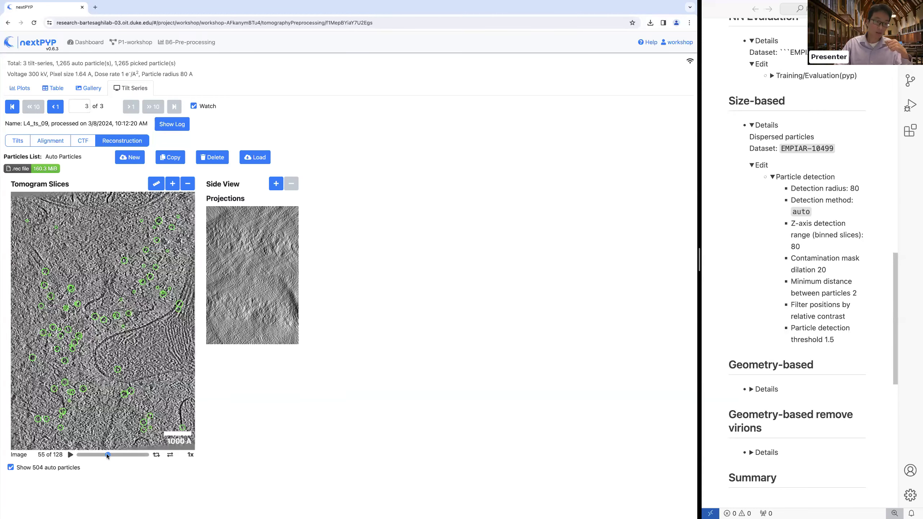
pyautogui.click(10, 468)
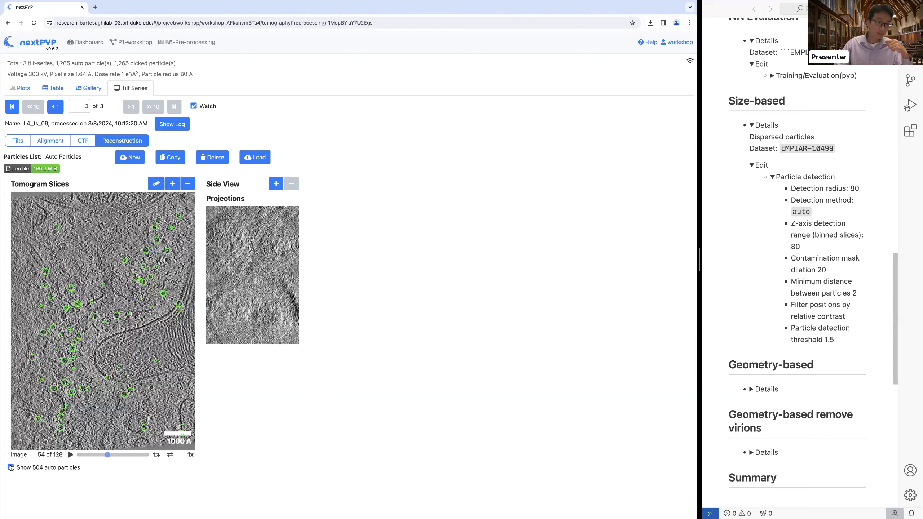
pyautogui.click(11, 467)
pyautogui.click(10, 468)
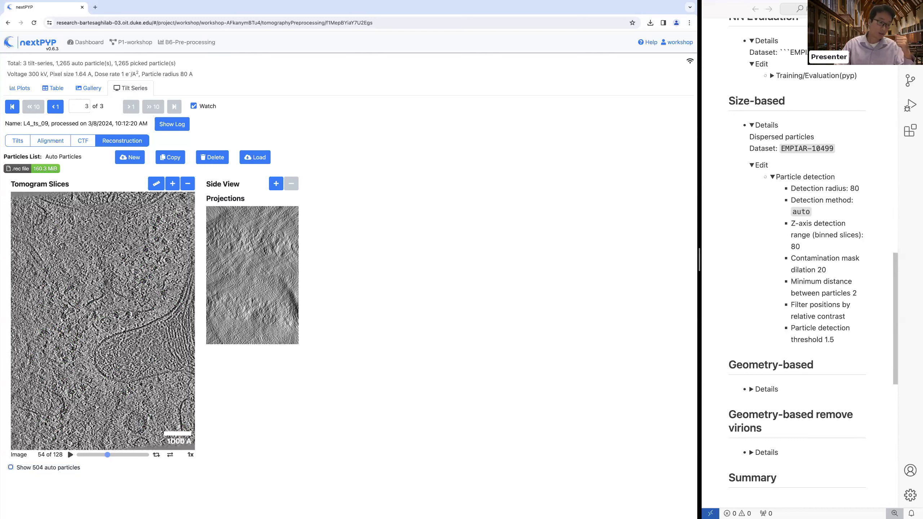
pyautogui.click(11, 467)
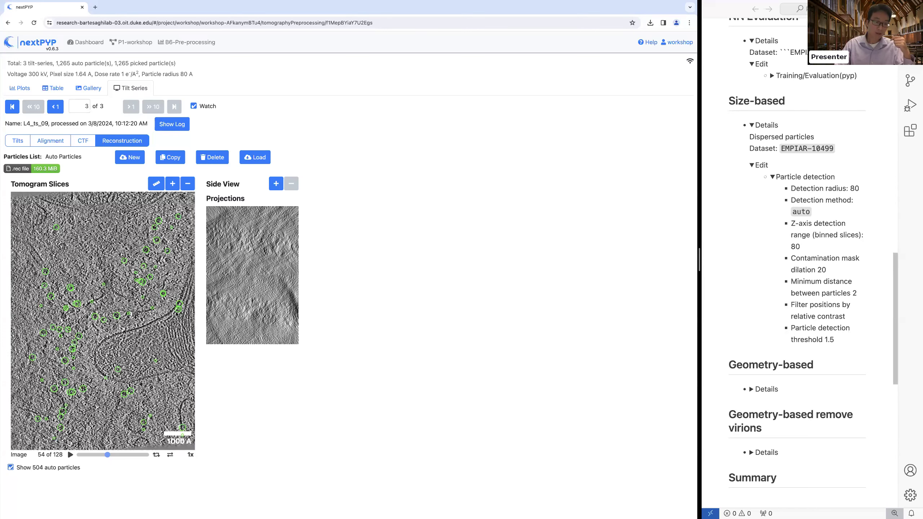
# Browse L4_ts_09's slices back and forth around the middle of the volume to examine where the auto particles were picked
pyautogui.click(105, 455)
pyautogui.press('Right')
pyautogui.press('Right')
pyautogui.press('Right')
pyautogui.press('Right')
pyautogui.press('Right')
pyautogui.press('Right')
pyautogui.press('Right')
pyautogui.press('Right')
pyautogui.press('Right')
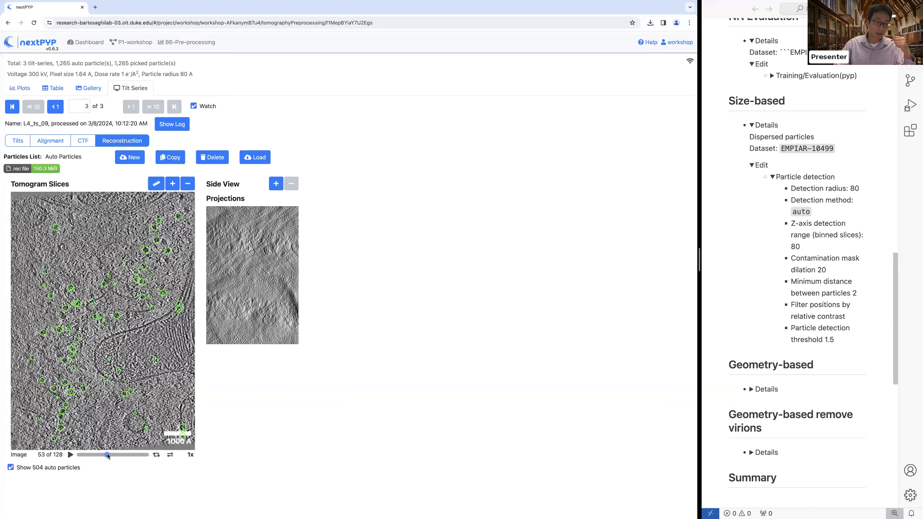
pyautogui.press('Left')
pyautogui.press('Left')
pyautogui.press('Left')
pyautogui.press('Left')
pyautogui.press('Left')
pyautogui.press('Left')
pyautogui.press('Left')
pyautogui.press('Left')
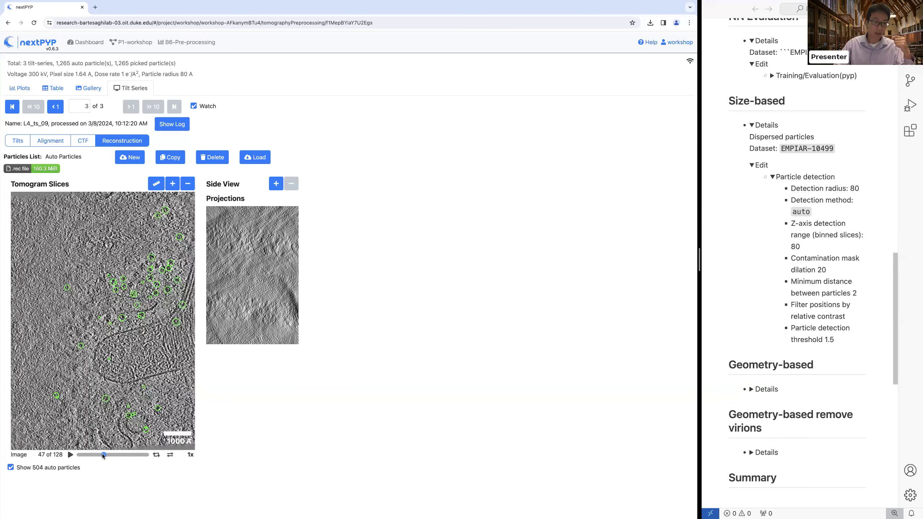
pyautogui.press('Right')
pyautogui.press('Right')
pyautogui.press('Right')
pyautogui.press('Right')
pyautogui.press('Right')
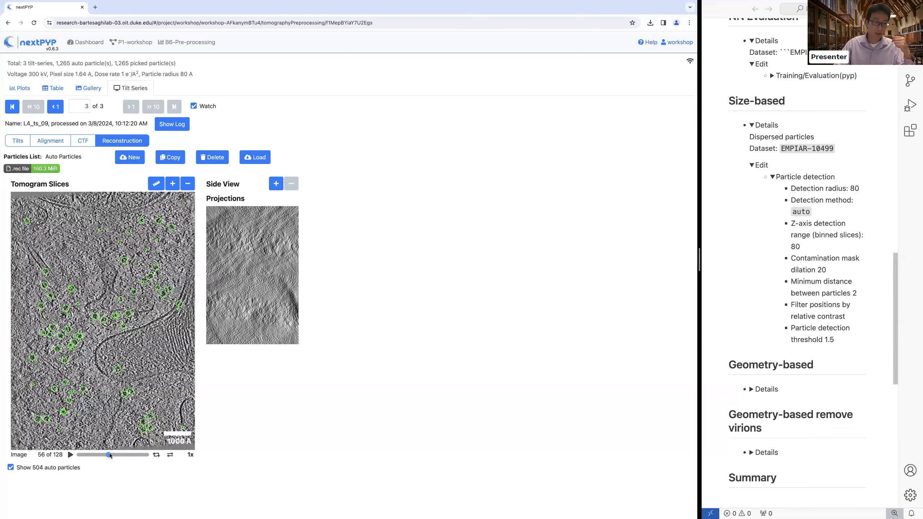
pyautogui.press('Right')
pyautogui.press('Left')
pyautogui.press('Right')
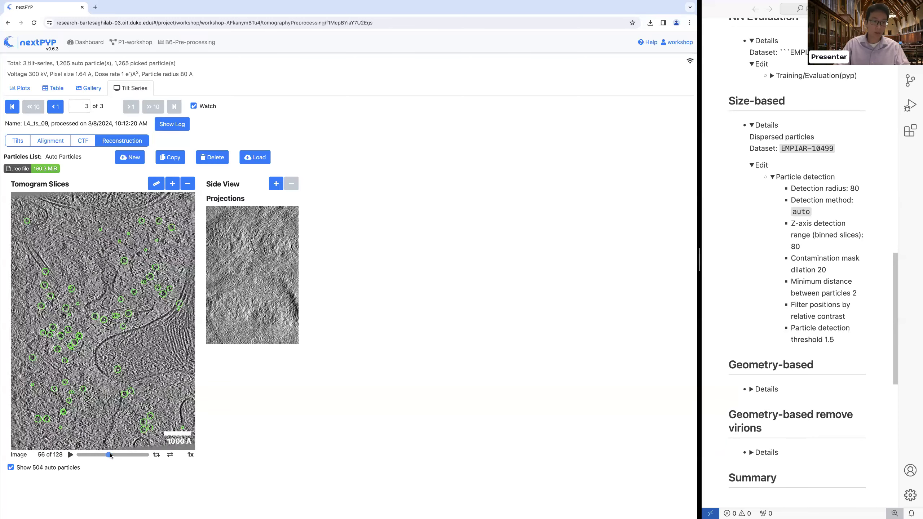
pyautogui.press('Right')
pyautogui.press('Right')
pyautogui.press('Right')
pyautogui.press('Right')
pyautogui.press('Right')
pyautogui.press('Right')
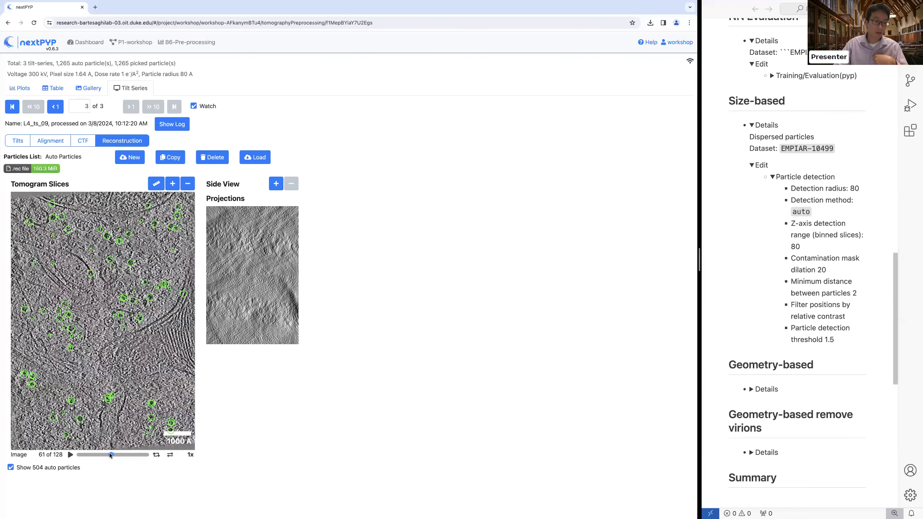
pyautogui.press('Left')
pyautogui.press('Left')
pyautogui.press('Left')
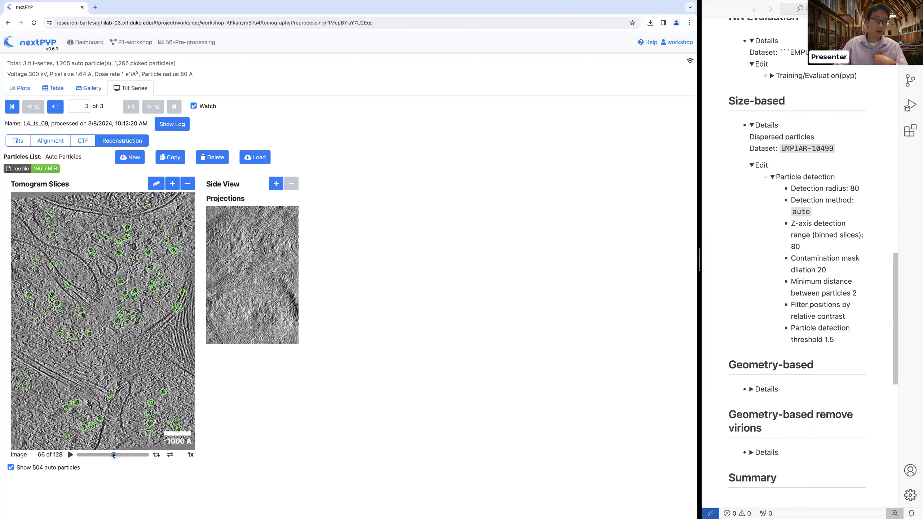
pyautogui.press('Left')
pyautogui.press('Left')
pyautogui.press('Left')
pyautogui.press('Left')
pyautogui.press('Left')
pyautogui.press('Left')
pyautogui.press('Left')
pyautogui.press('Left')
pyautogui.press('Left')
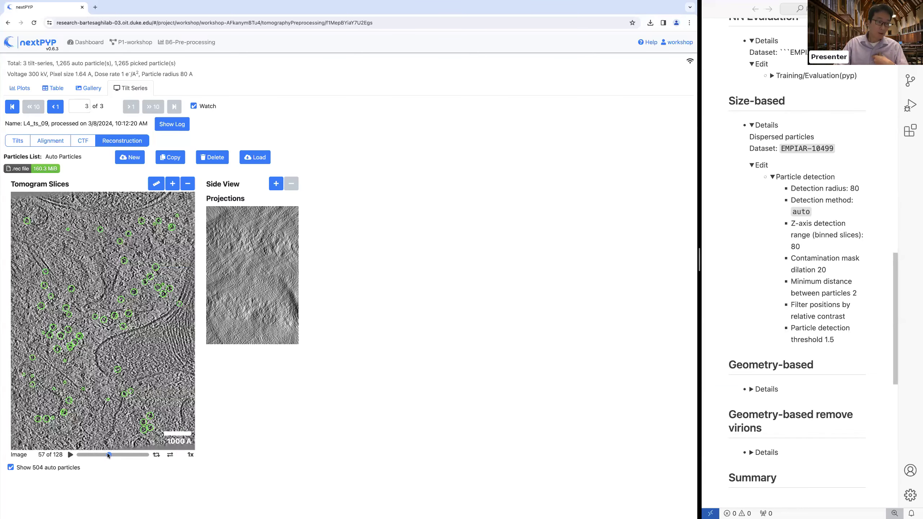
pyautogui.press('Right')
pyautogui.press('Right')
pyautogui.press('Right')
pyautogui.press('Right')
pyautogui.press('Right')
pyautogui.press('Right')
pyautogui.press('Right')
pyautogui.press('Right')
pyautogui.press('Right')
pyautogui.press('Right')
pyautogui.press('Right')
pyautogui.press('Right')
pyautogui.press('Right')
pyautogui.press('Right')
pyautogui.press('Right')
pyautogui.press('Right')
pyautogui.press('Right')
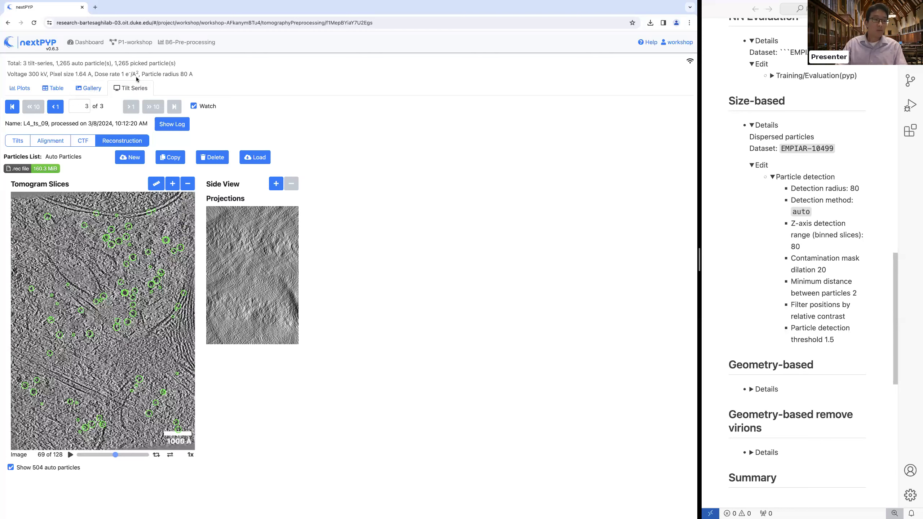
# Return to the P1-workshop project's block workflow
pyautogui.click(134, 42)
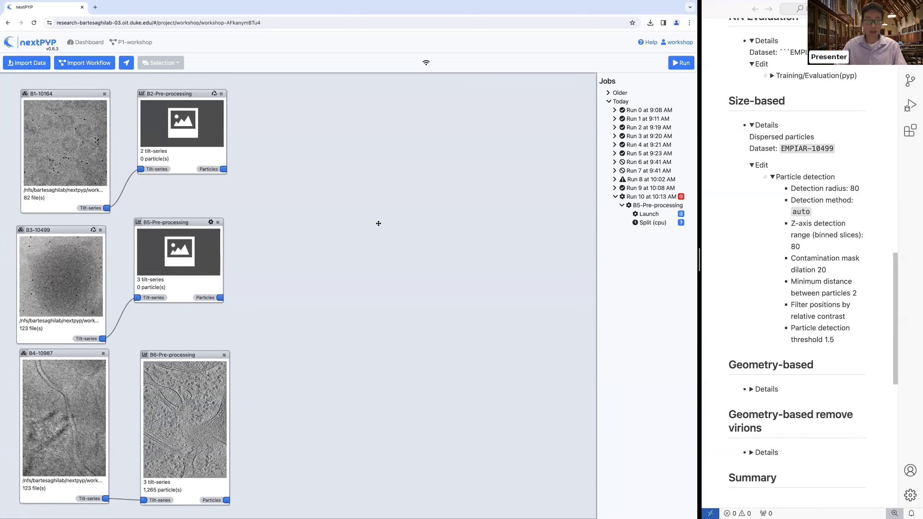
pyautogui.moveTo(166, 107); pyautogui.dragTo(238, 149)
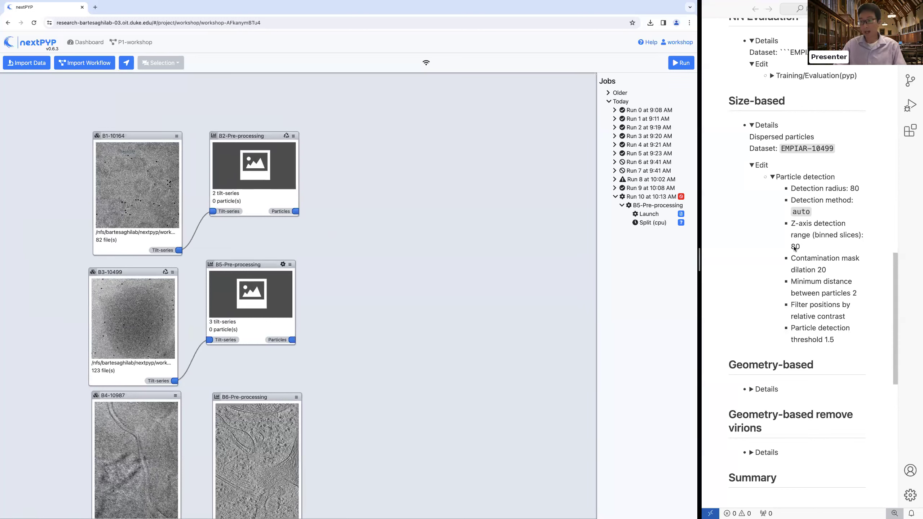
# Expand the Geometry-based details in the notes and open the B2-Pre-processing block's results
pyautogui.scroll(-4, 895, 269)
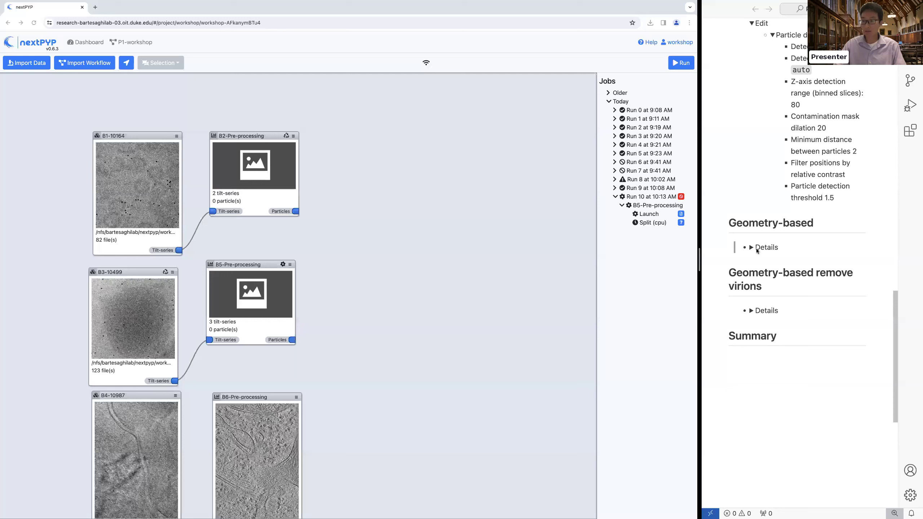
pyautogui.click(756, 248)
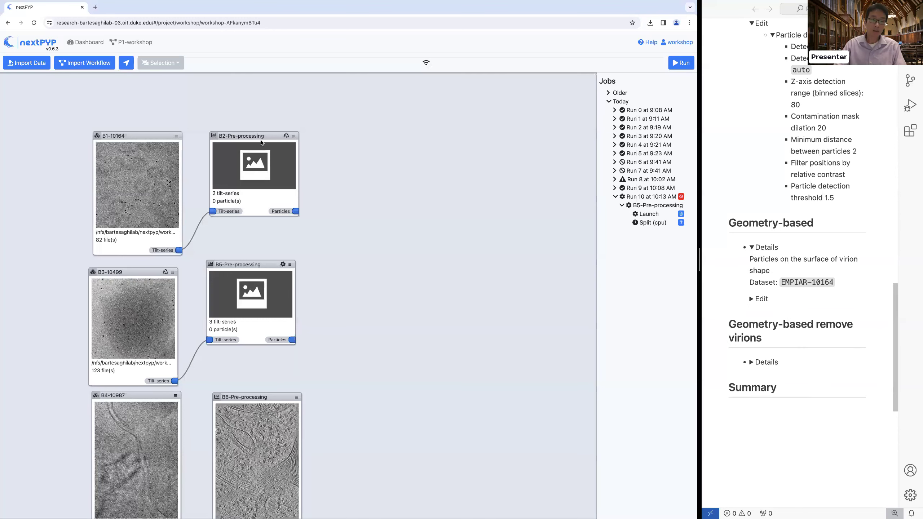
pyautogui.click(266, 153)
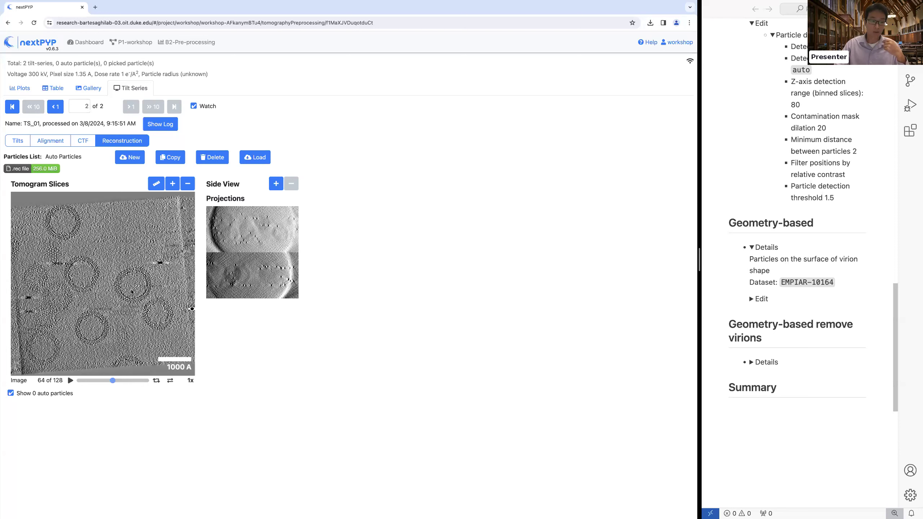
# Measure the diameters of three virions across TS_01's mid-volume tomogram slices
pyautogui.click(156, 185)
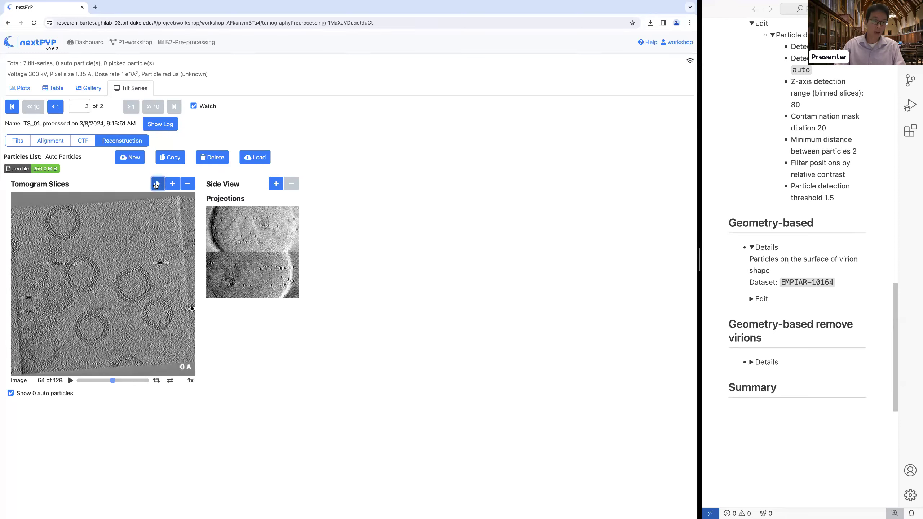
pyautogui.moveTo(47, 222); pyautogui.dragTo(77, 223)
pyautogui.moveTo(65, 275); pyautogui.dragTo(95, 275)
pyautogui.moveTo(111, 381); pyautogui.dragTo(114, 381)
pyautogui.moveTo(115, 285); pyautogui.dragTo(149, 285)
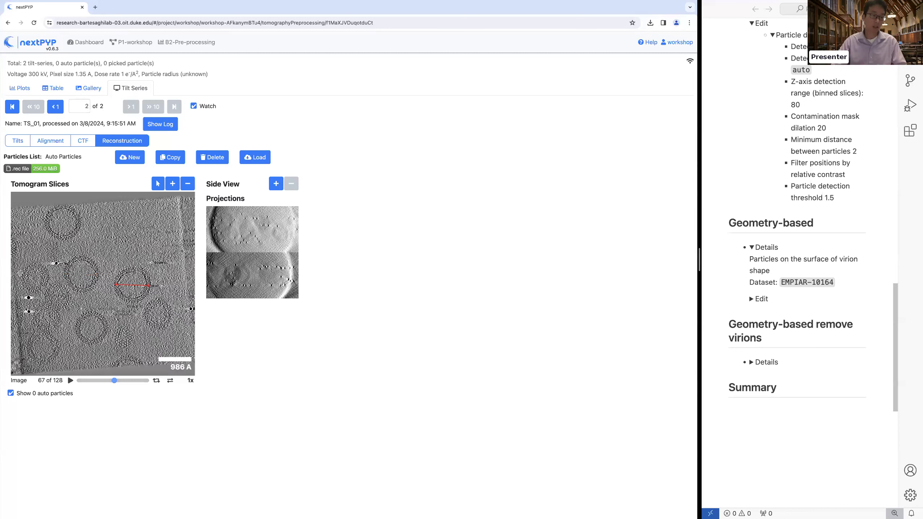
pyautogui.click(157, 184)
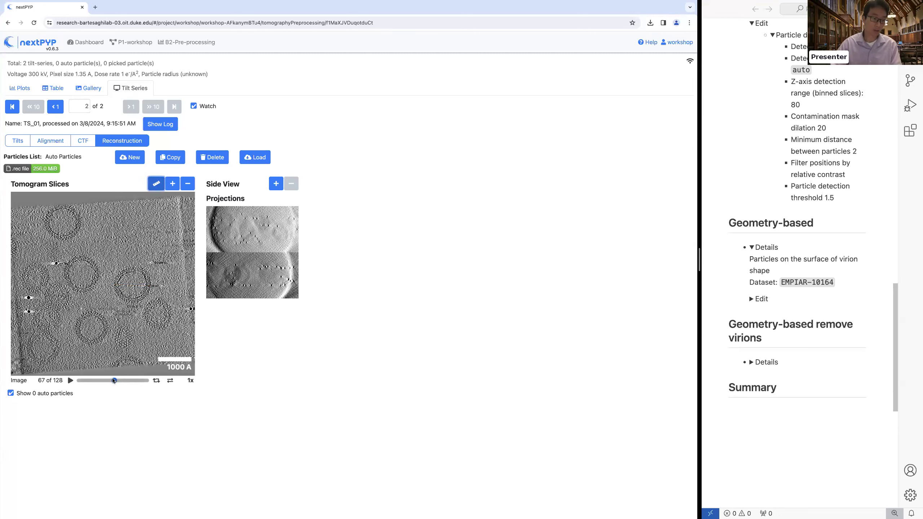
# Return to the P1-workshop workflow, set B2-Pre-processing's particle detection radius to 50 A, and view the available detection methods
pyautogui.click(145, 43)
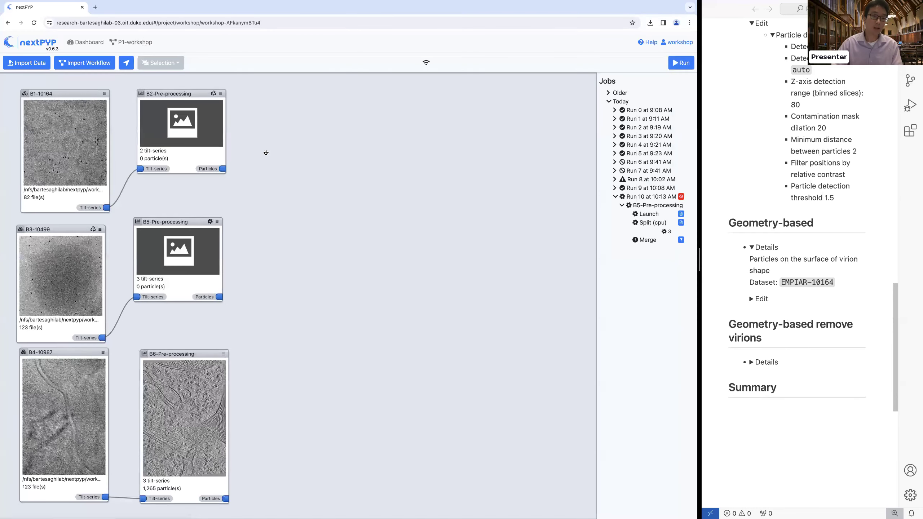
pyautogui.click(269, 137)
pyautogui.click(297, 166)
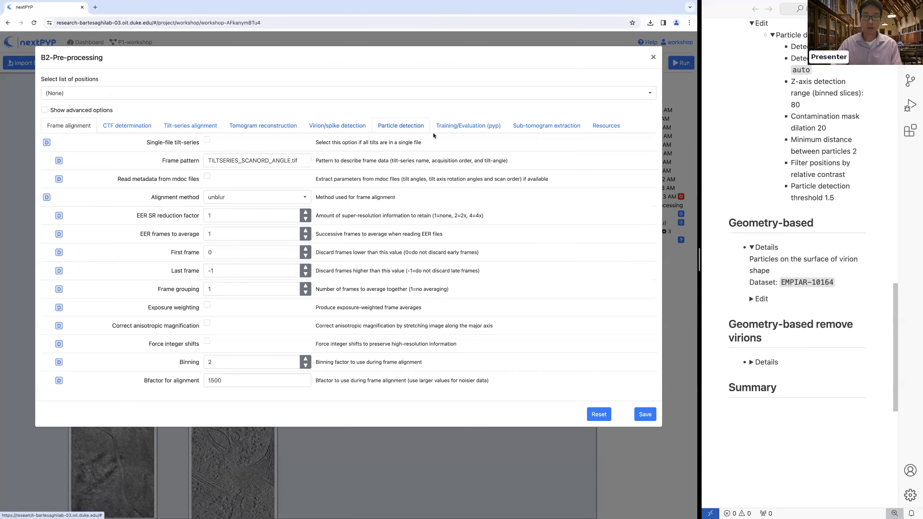
pyautogui.click(751, 300)
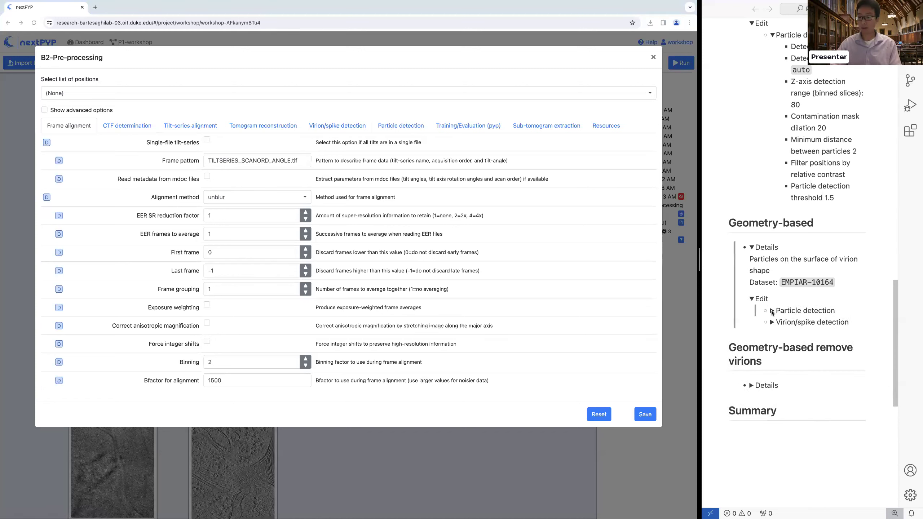
pyautogui.click(410, 127)
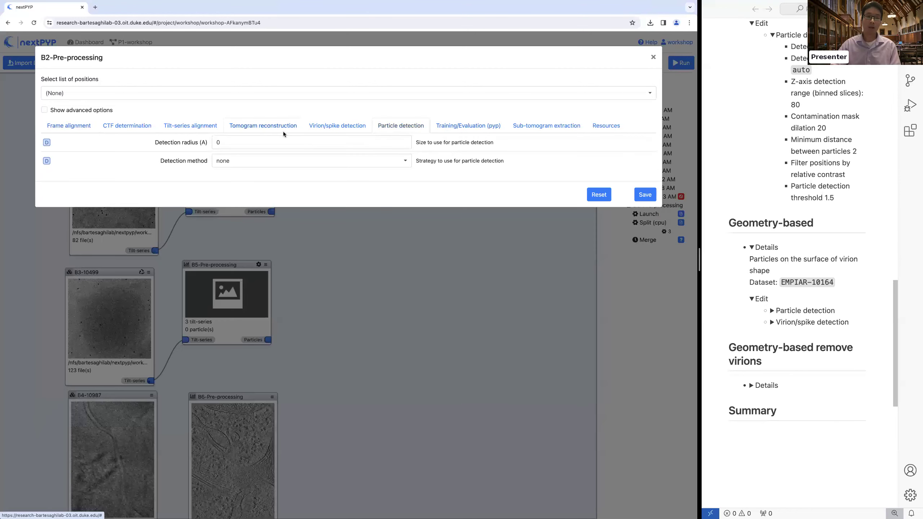
pyautogui.click(773, 311)
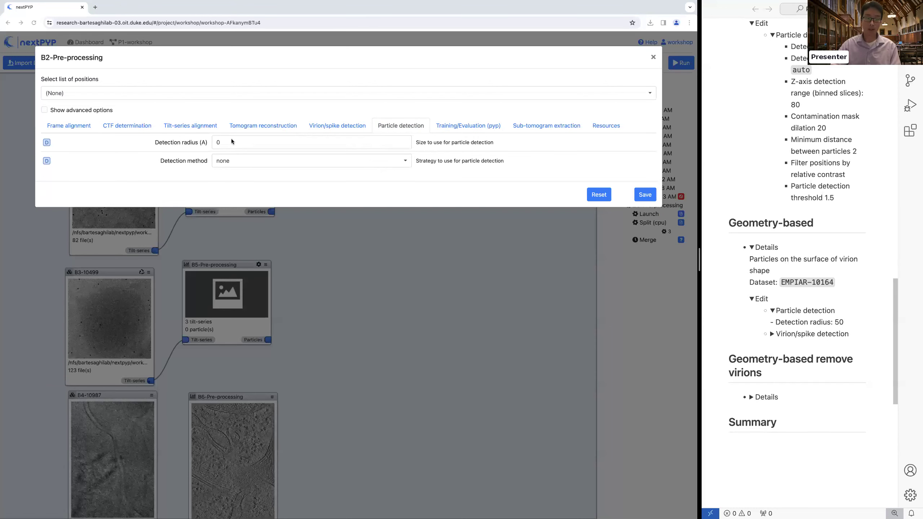
pyautogui.doubleClick(290, 145)
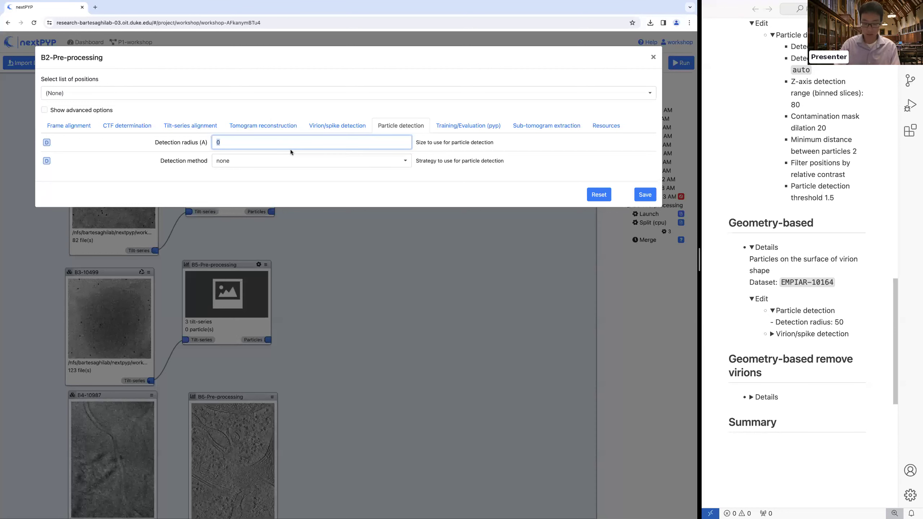
pyautogui.write('50')
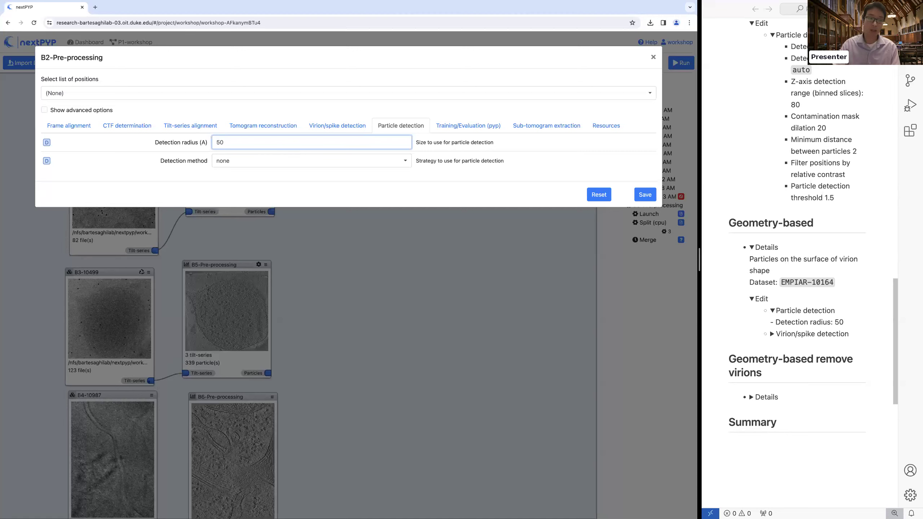
pyautogui.click(238, 162)
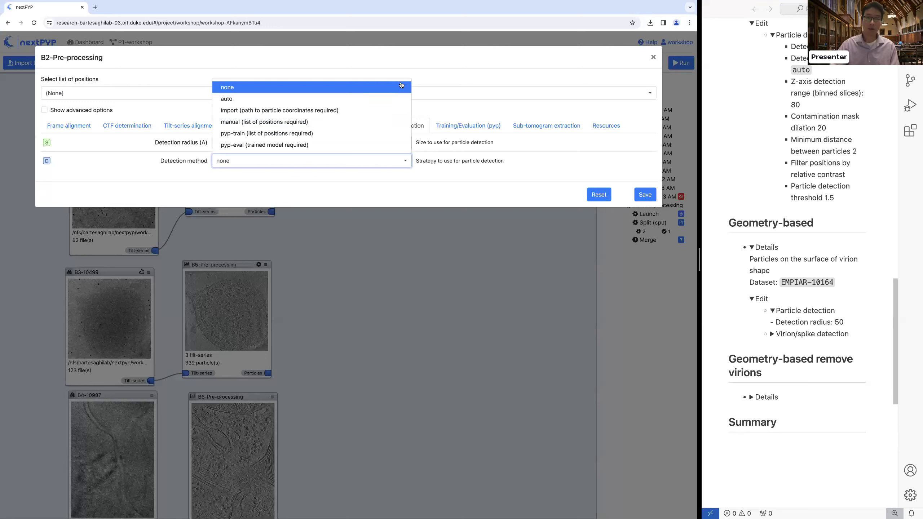
pyautogui.click(463, 101)
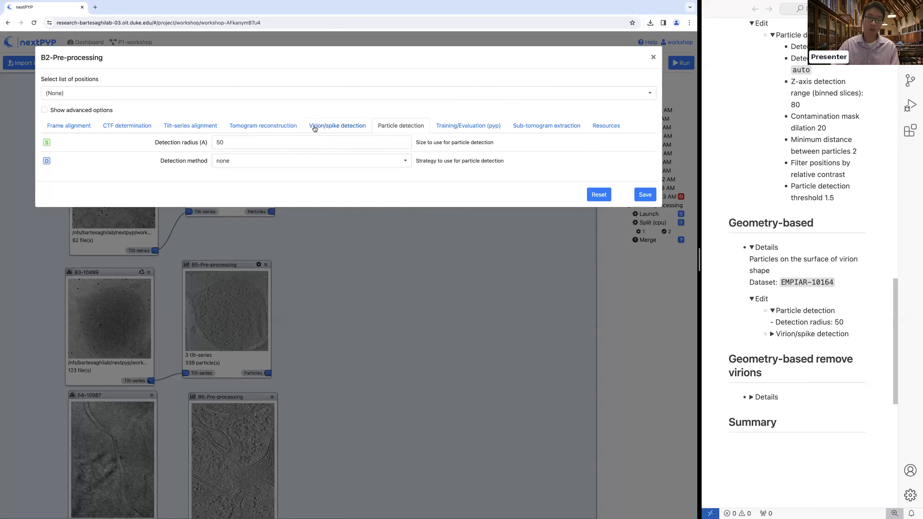
# Following the virion/spike detection notes, set B2-Pre-processing's virion radius to 500 A and its virion detection method to auto
pyautogui.click(338, 126)
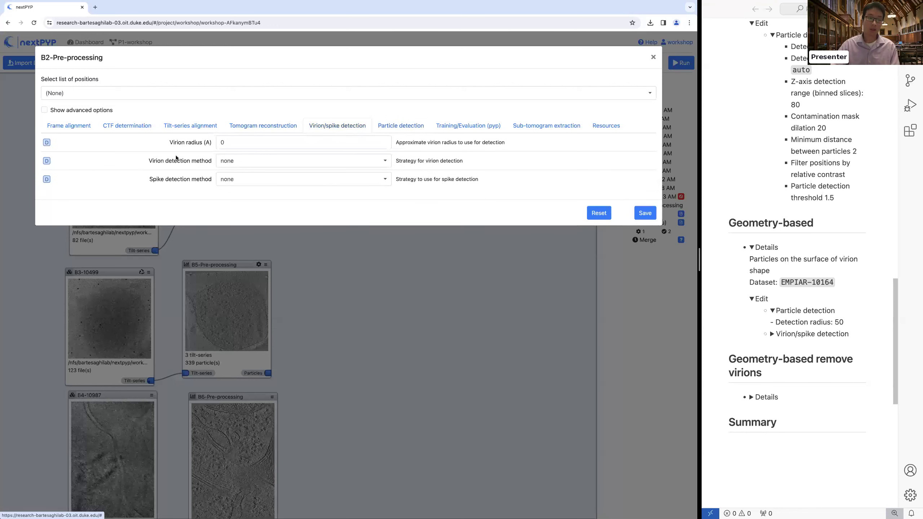
pyautogui.moveTo(234, 144); pyautogui.dragTo(166, 142)
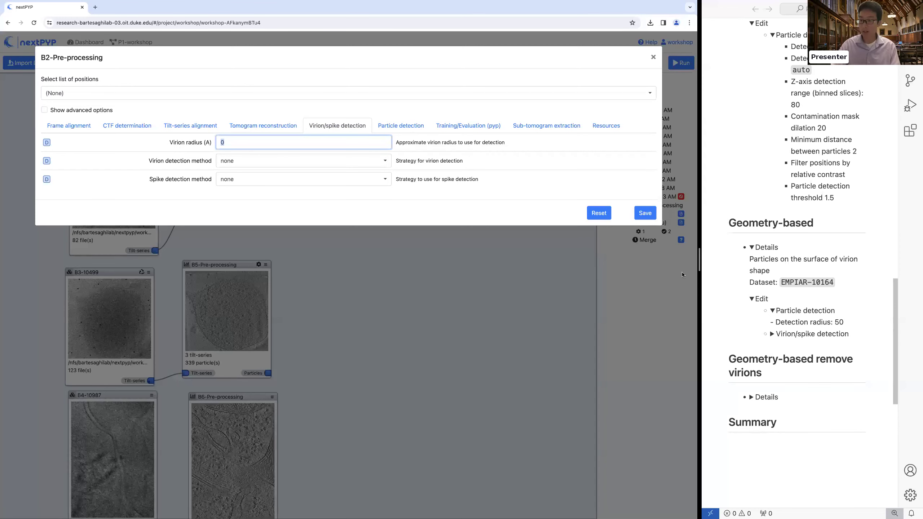
pyautogui.click(776, 334)
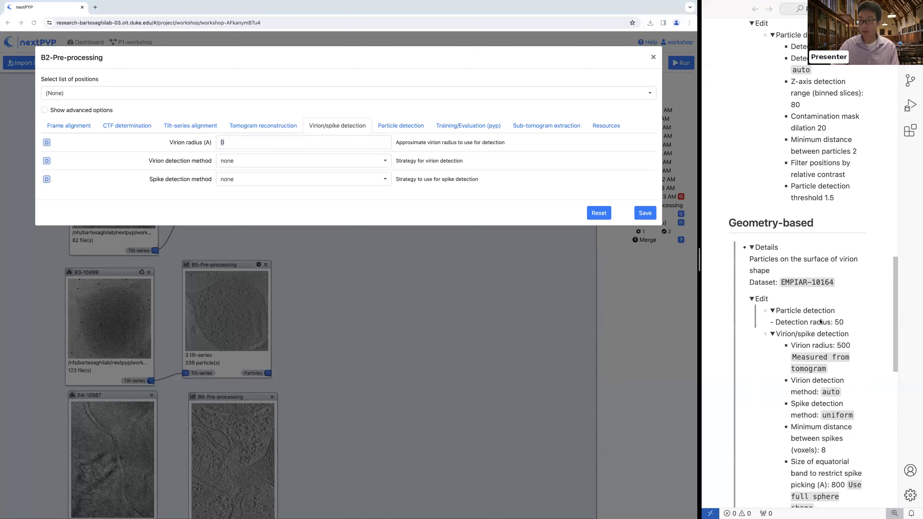
pyautogui.moveTo(895, 298); pyautogui.dragTo(901, 339)
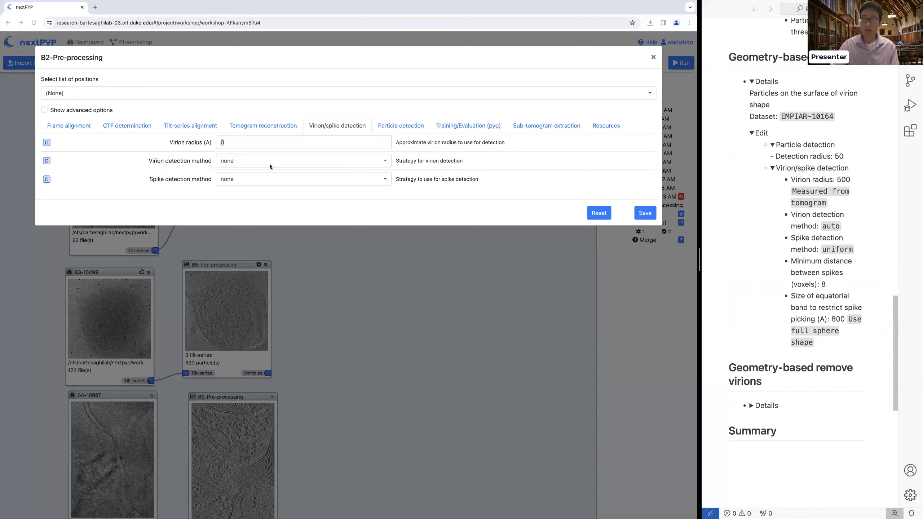
pyautogui.click(228, 143)
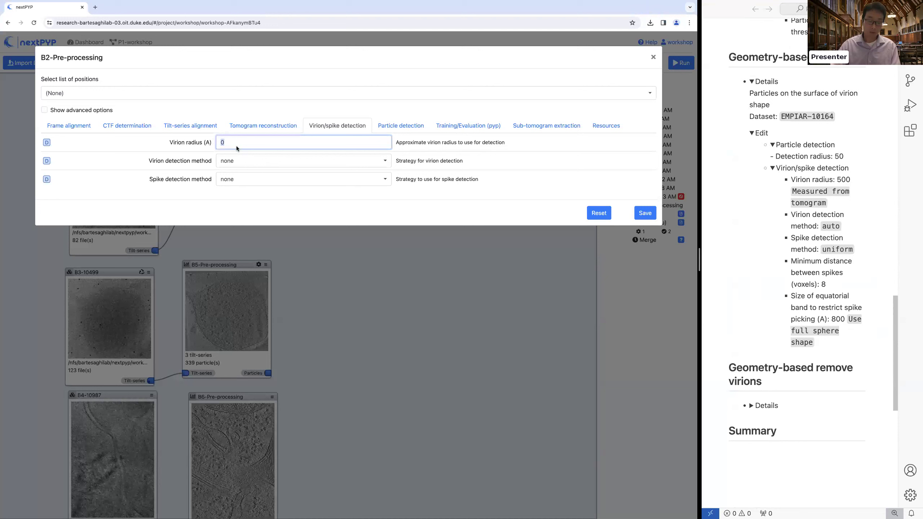
pyautogui.write('500')
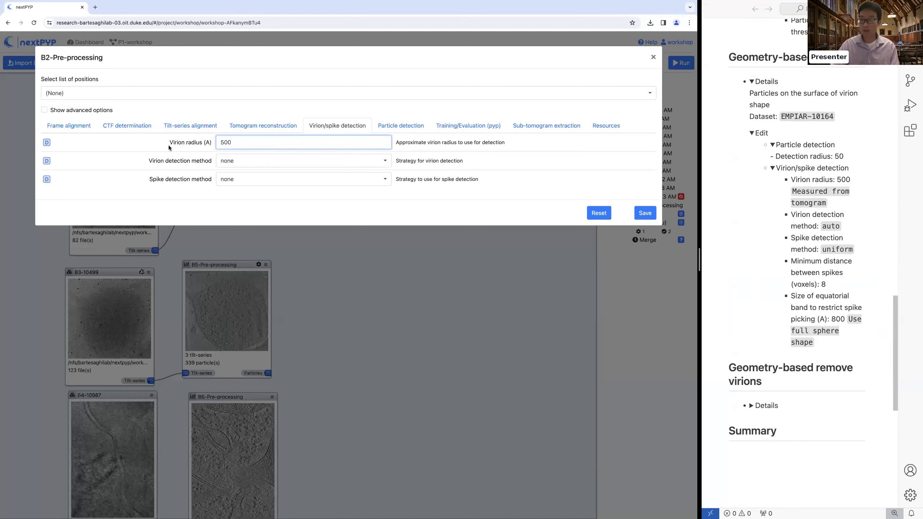
pyautogui.click(245, 166)
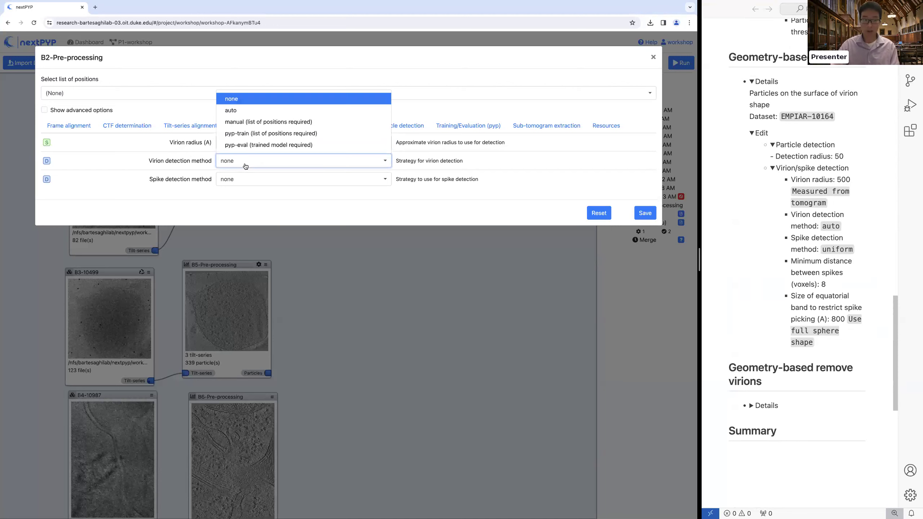
pyautogui.click(244, 111)
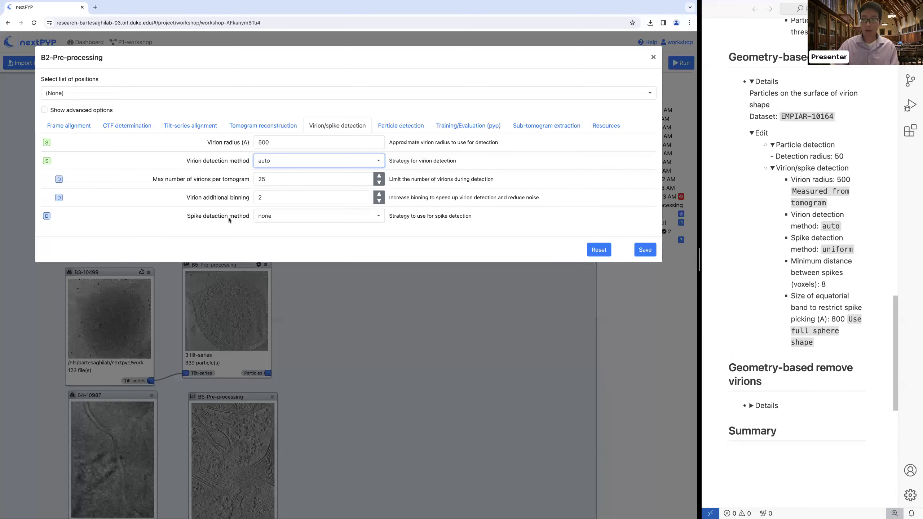
# Set spike detection to uniform with a minimum spike distance of 8 voxels and an 800 A equatorial band, and save the block settings
pyautogui.click(279, 221)
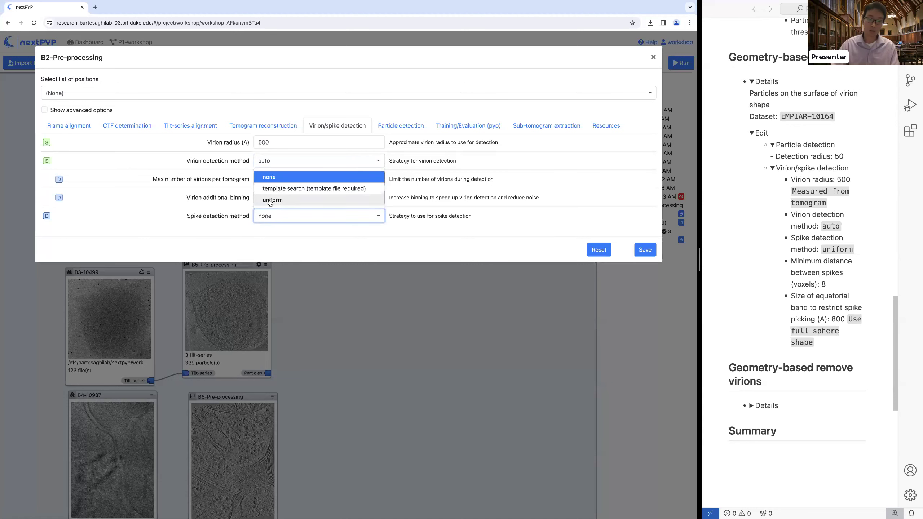
pyautogui.click(270, 200)
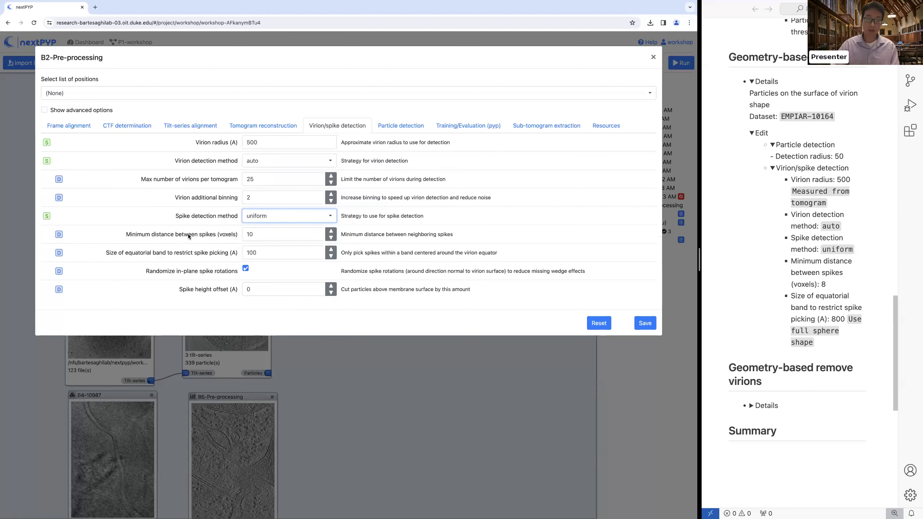
pyautogui.doubleClick(257, 235)
pyautogui.write('8')
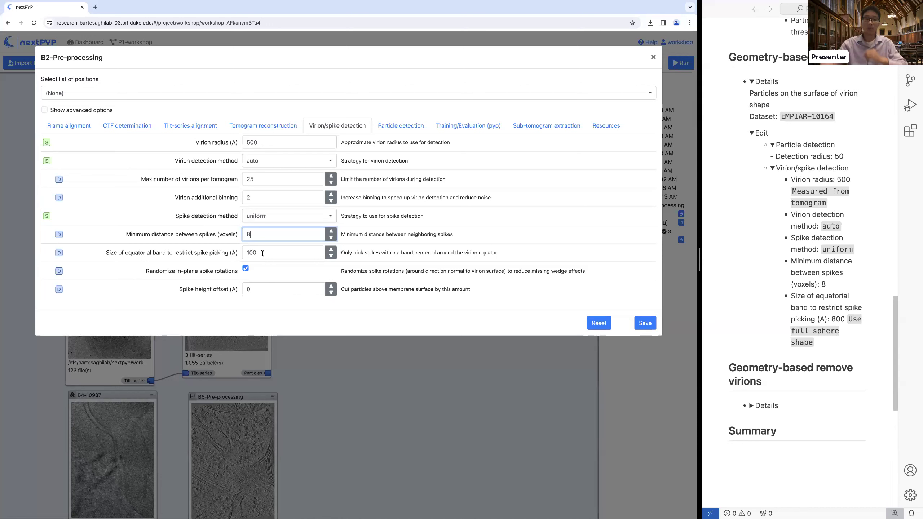
pyautogui.doubleClick(263, 254)
pyautogui.write('800')
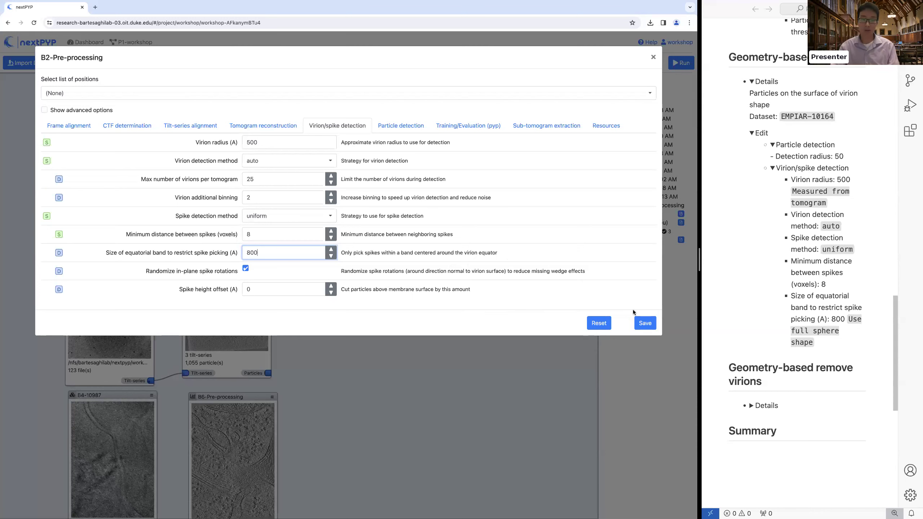
pyautogui.click(645, 322)
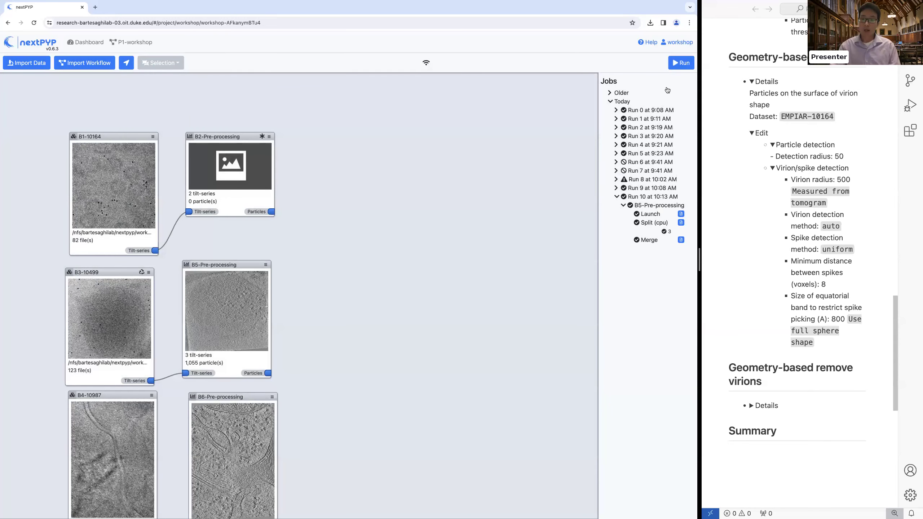
# Exclude the runnable block B3-10499 and start a run for the changed B2-Pre-processing block only
pyautogui.click(674, 66)
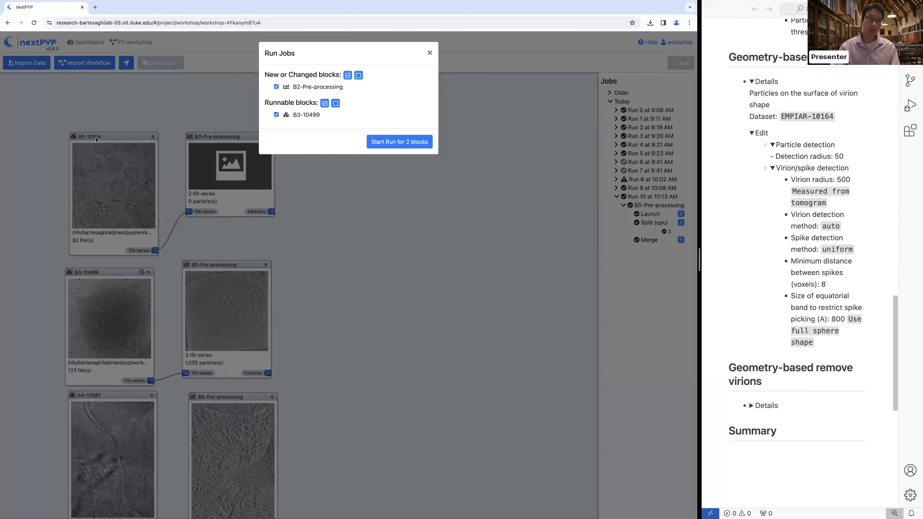
pyautogui.click(336, 105)
pyautogui.click(398, 142)
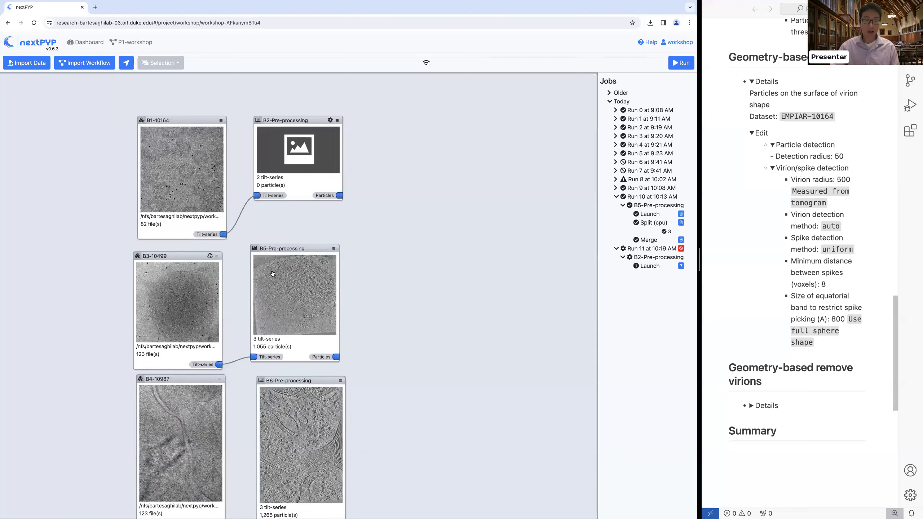
# Open the B5-Pre-processing results and compare slice 75 of TS_13 with the auto particles hidden and shown
pyautogui.click(306, 283)
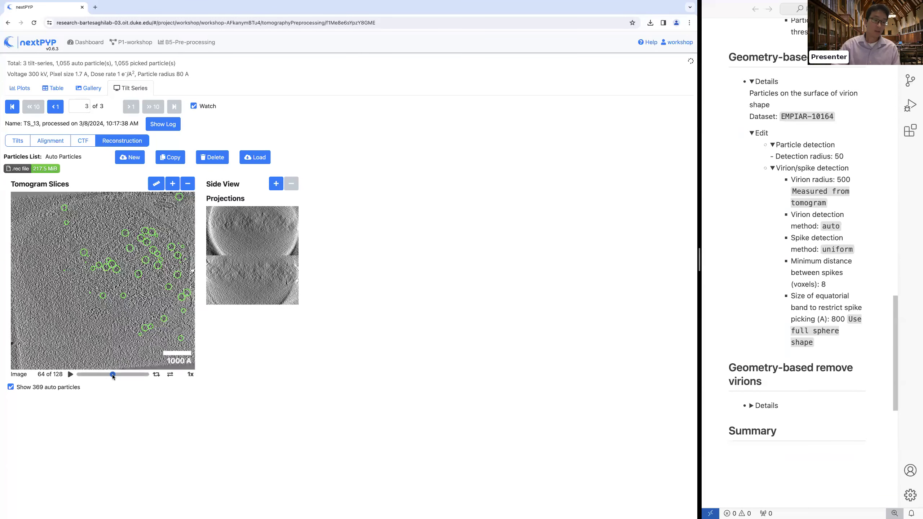
pyautogui.moveTo(115, 375); pyautogui.dragTo(118, 374)
pyautogui.click(10, 388)
pyautogui.click(10, 388)
pyautogui.click(10, 388)
pyautogui.click(10, 388)
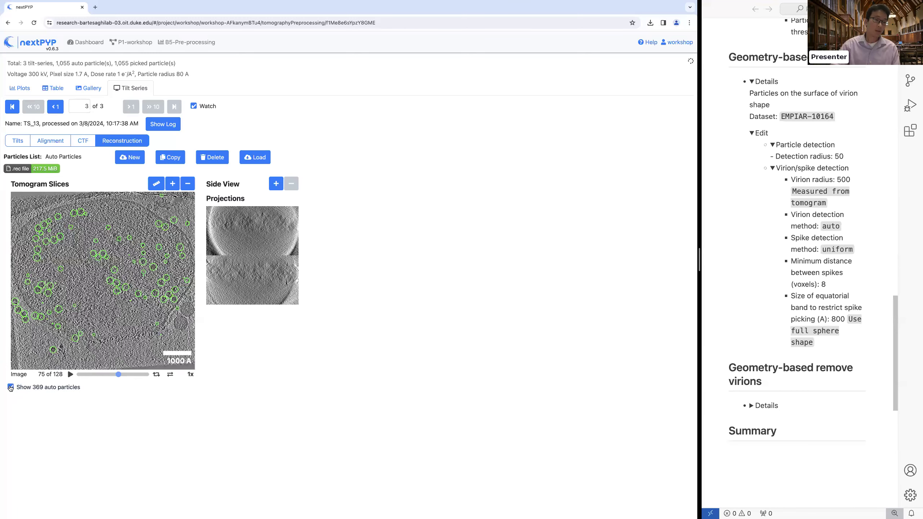
pyautogui.click(11, 388)
pyautogui.click(10, 388)
pyautogui.click(10, 388)
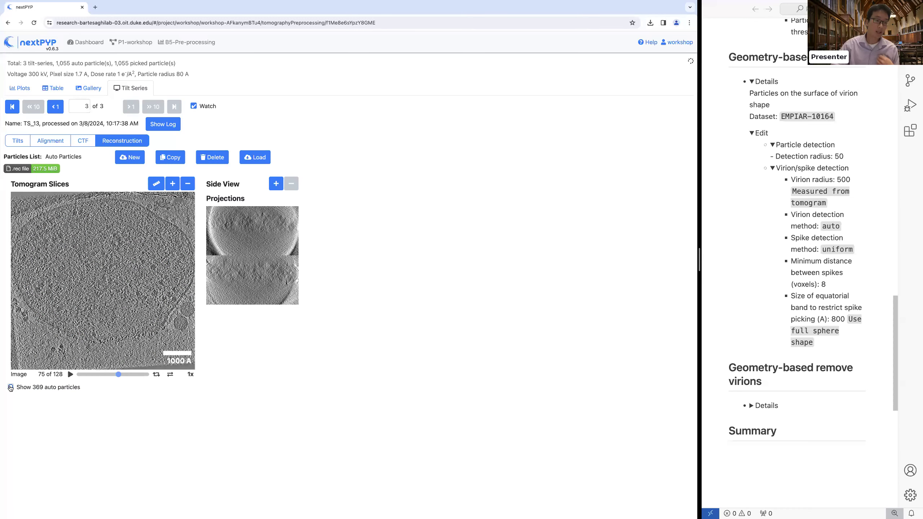
pyautogui.click(10, 388)
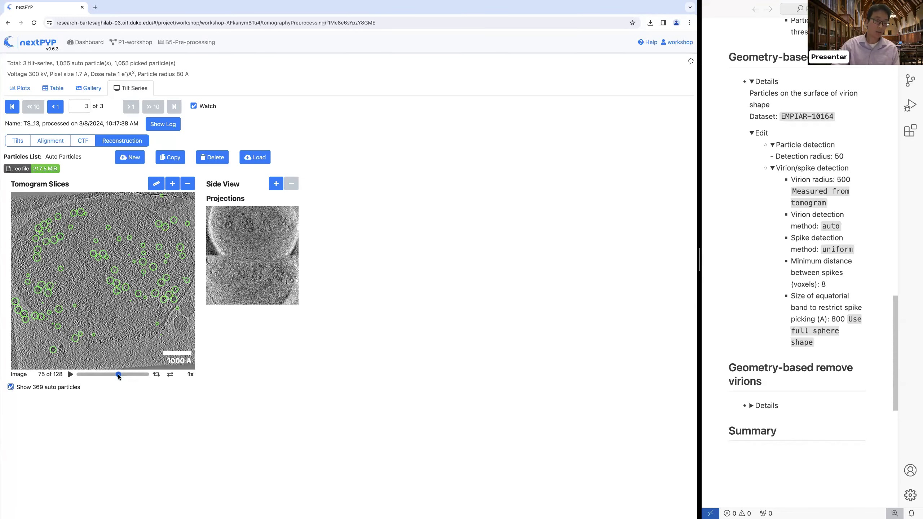
# Go to slice 103 of TS_13 and toggle the auto particles to examine the picks there
pyautogui.moveTo(115, 375)
pyautogui.mouseDown()
pyautogui.moveTo(75, 374)
pyautogui.moveTo(132, 377)
pyautogui.mouseUp()
pyautogui.click(11, 388)
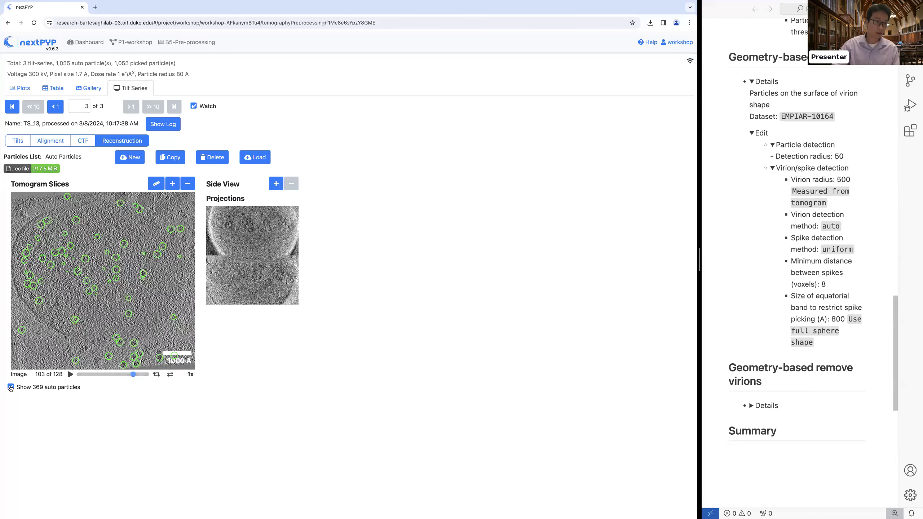
# Finish toggling the TS_13 auto particles, return to the P1-workshop project and read the Launch log of the B2-Pre-processing run
pyautogui.click(11, 387)
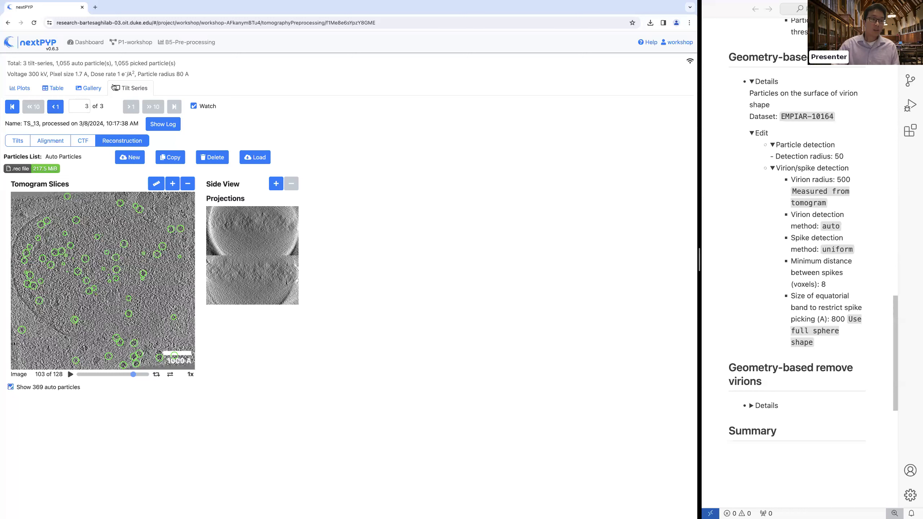
pyautogui.click(142, 43)
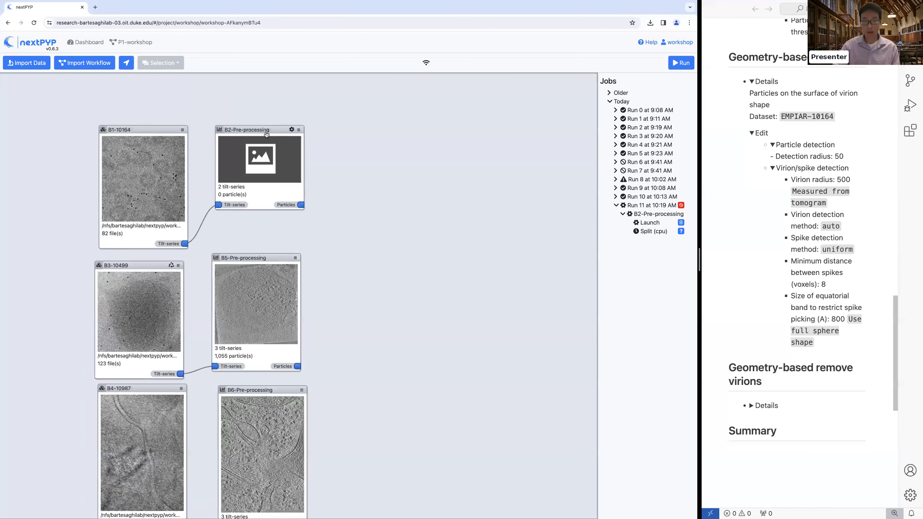
pyautogui.moveTo(275, 135); pyautogui.dragTo(280, 136)
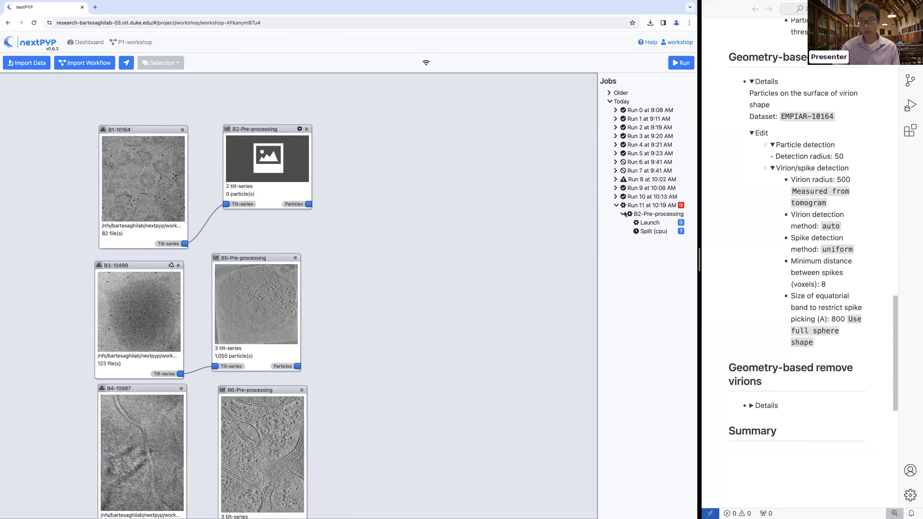
pyautogui.click(680, 224)
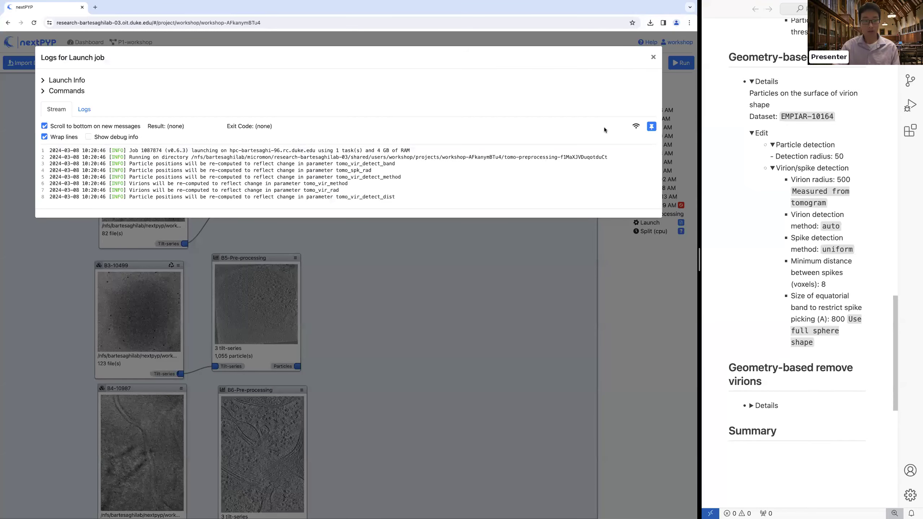
pyautogui.click(653, 57)
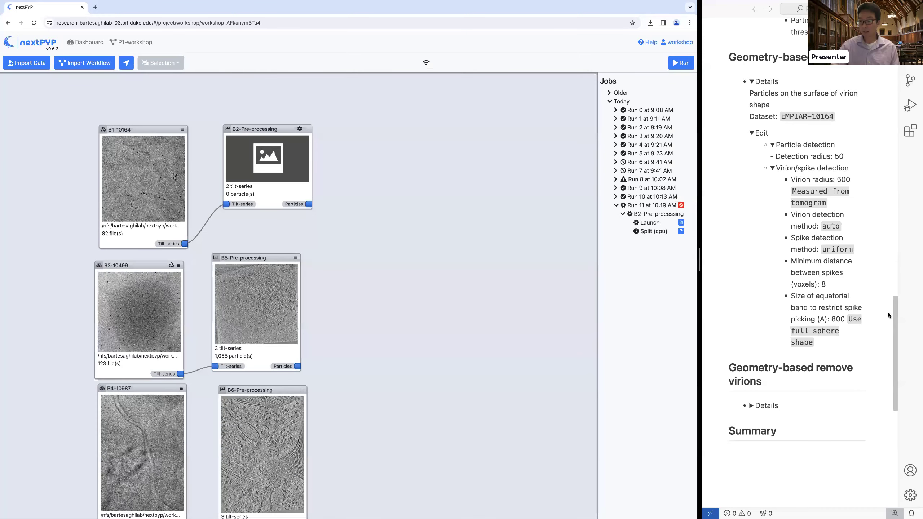
# Bring the guide's Geometry-based remove virions section into view and check the running Split (cpu) job's log
pyautogui.scroll(-1, 895, 334)
pyautogui.scroll(-4, 895, 333)
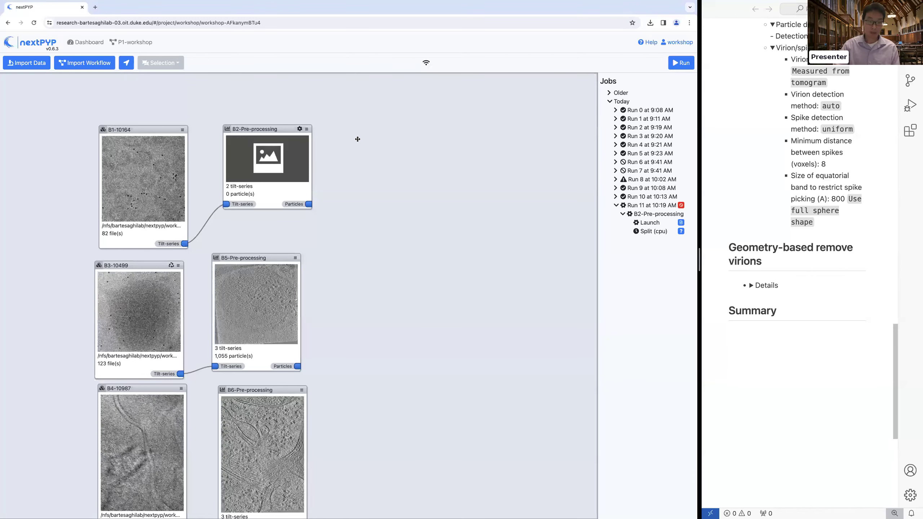
pyautogui.scroll(-2, 366, 156)
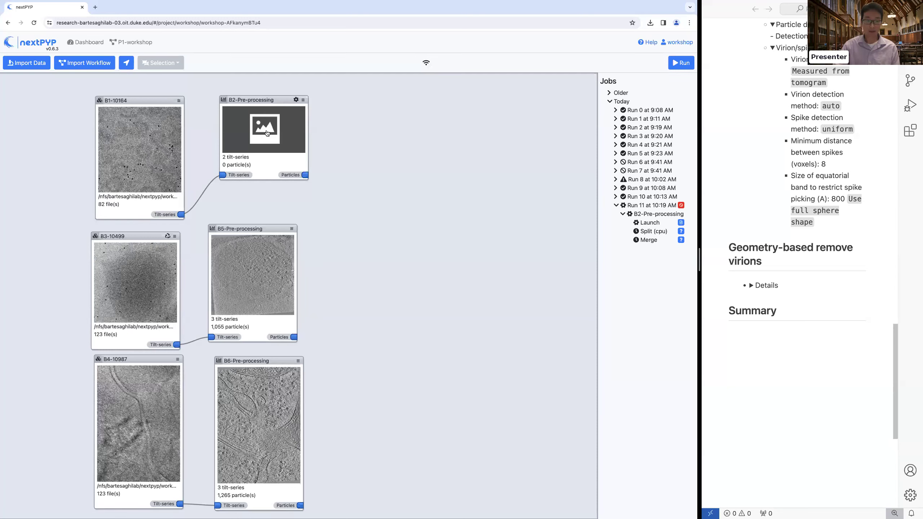
pyautogui.moveTo(445, 294); pyautogui.dragTo(487, 285)
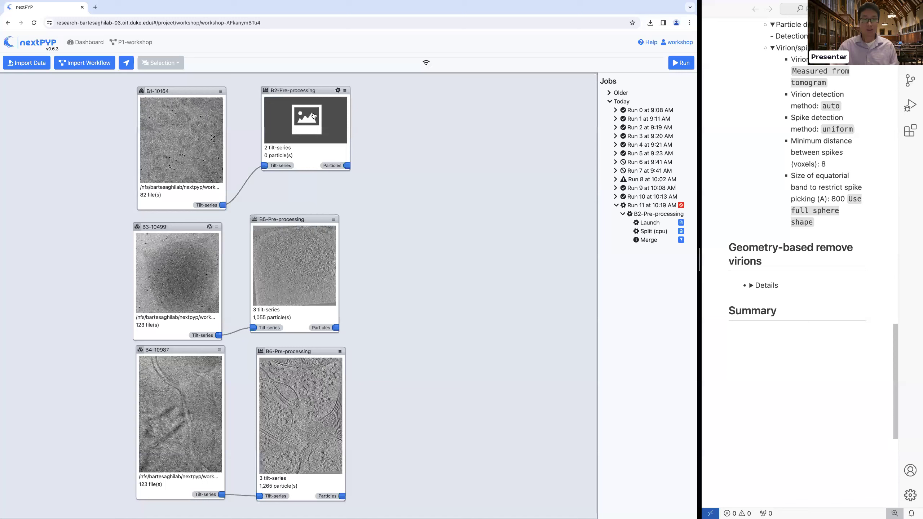
pyautogui.click(681, 231)
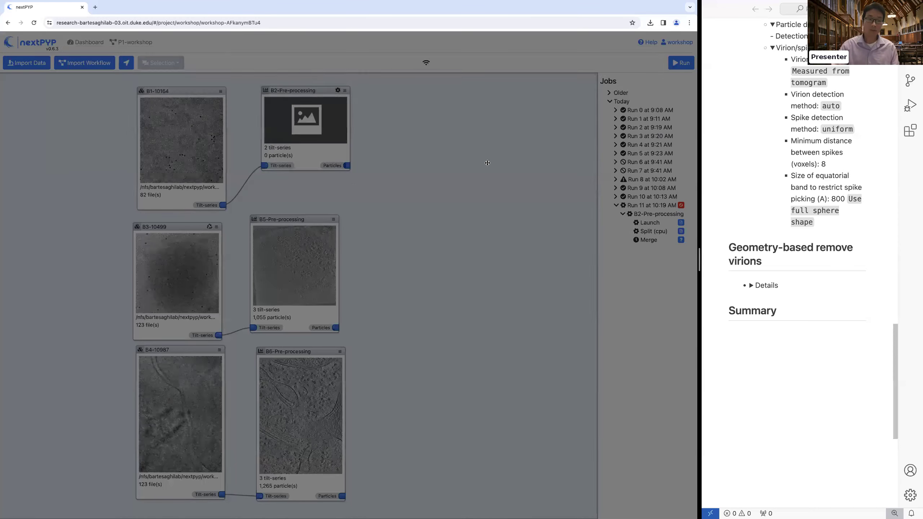
pyautogui.click(654, 58)
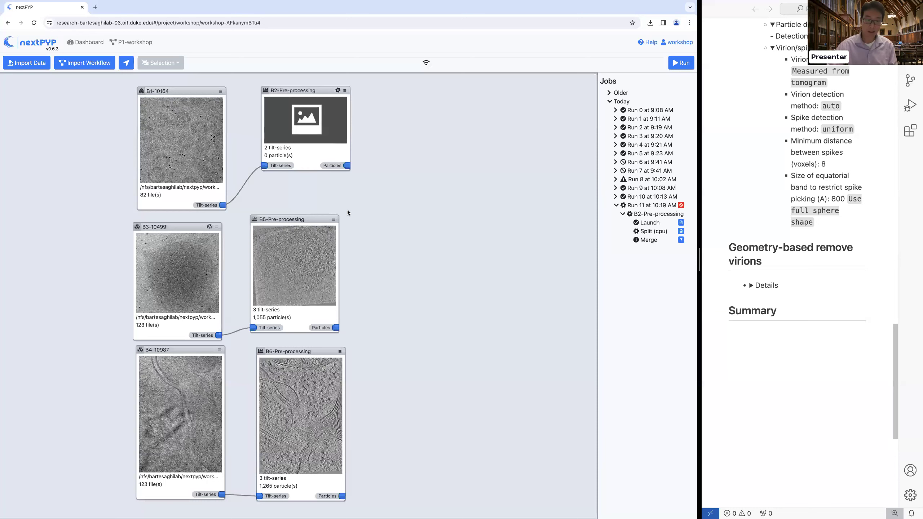
# Review the particle detection settings of B5-Pre-processing, highlighting the description of the minimum distance between particles
pyautogui.click(335, 220)
pyautogui.click(334, 220)
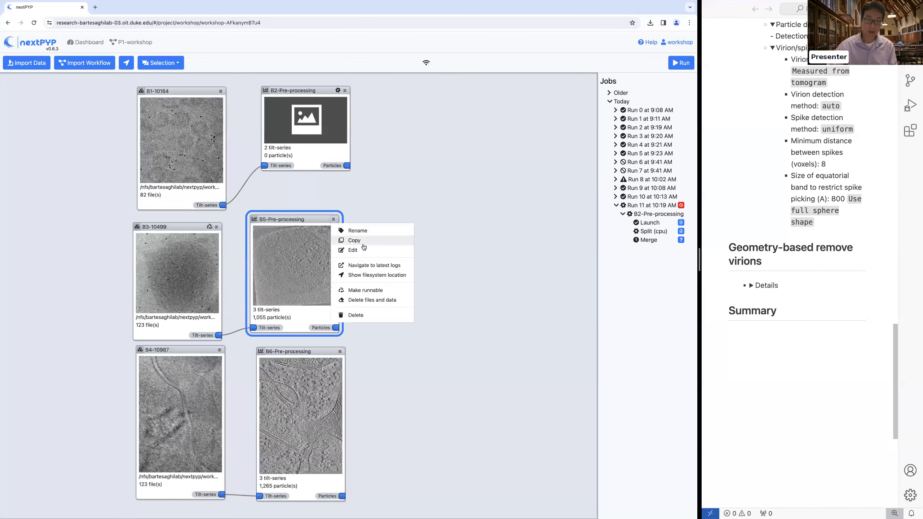
pyautogui.click(362, 250)
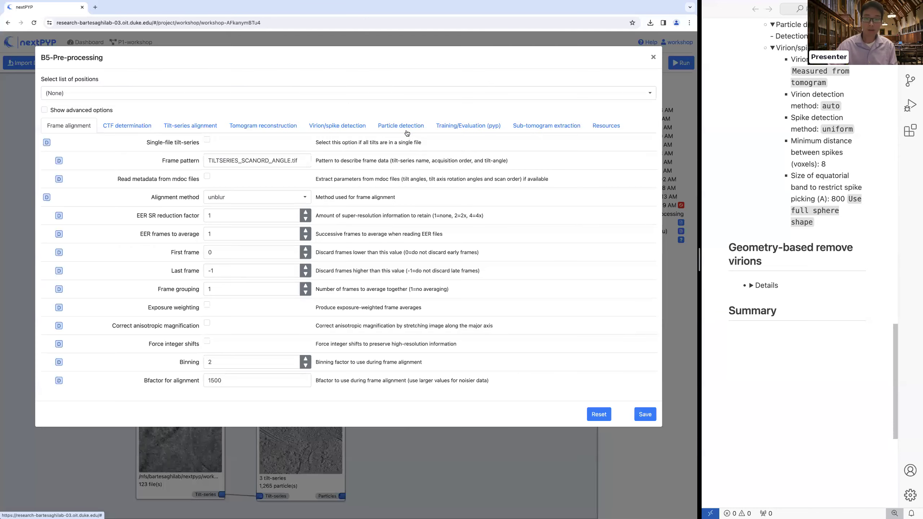
pyautogui.click(384, 126)
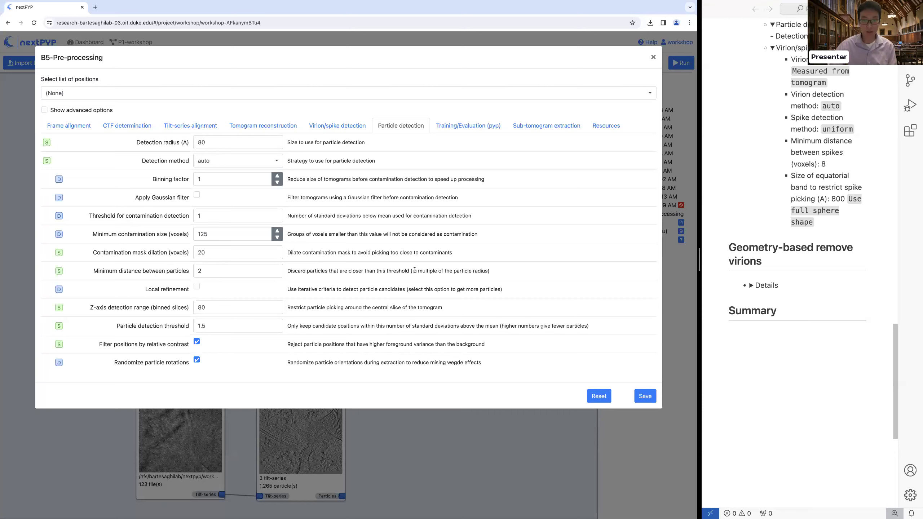
pyautogui.moveTo(399, 270); pyautogui.dragTo(494, 272)
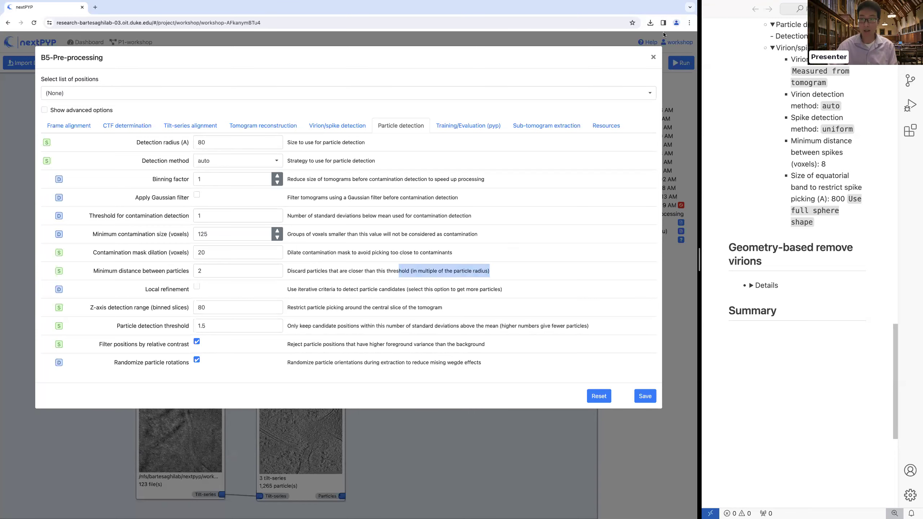
pyautogui.click(653, 57)
# Review the virion/spike detection settings of B2-Pre-processing with the advanced options shown
pyautogui.click(345, 91)
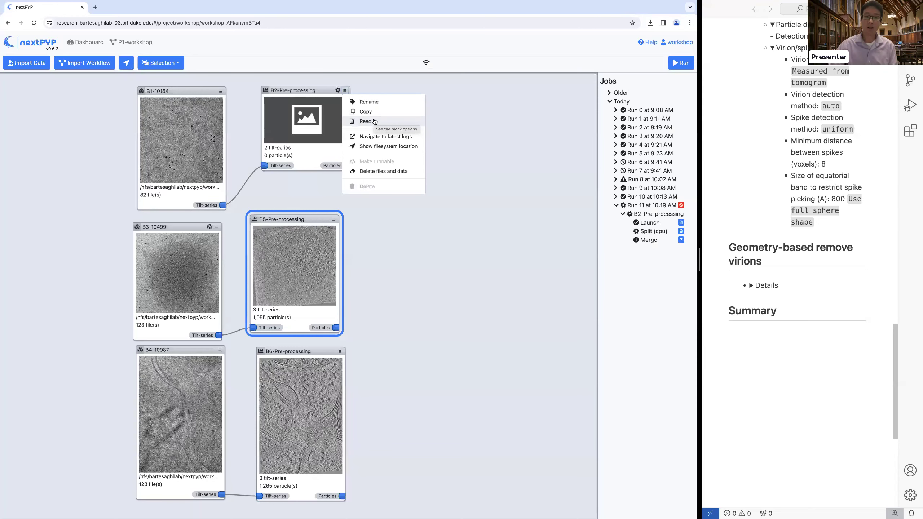
pyautogui.click(374, 122)
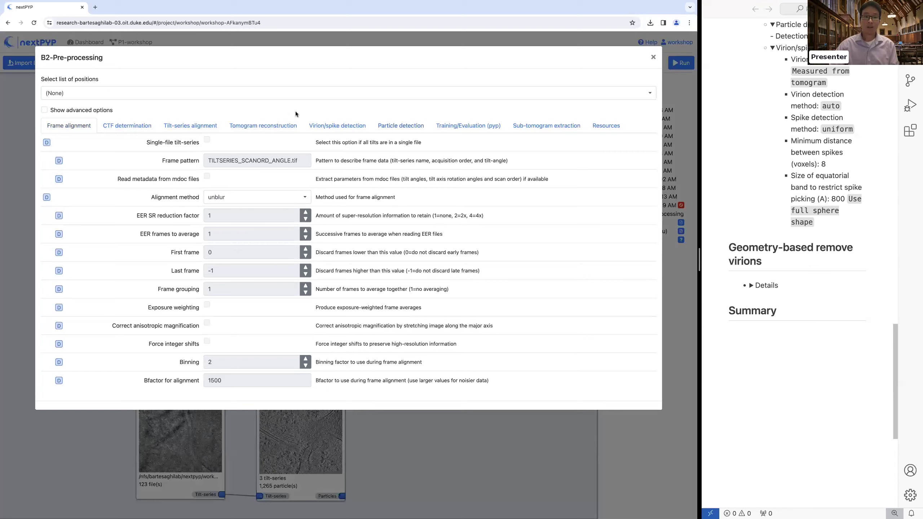
pyautogui.click(329, 127)
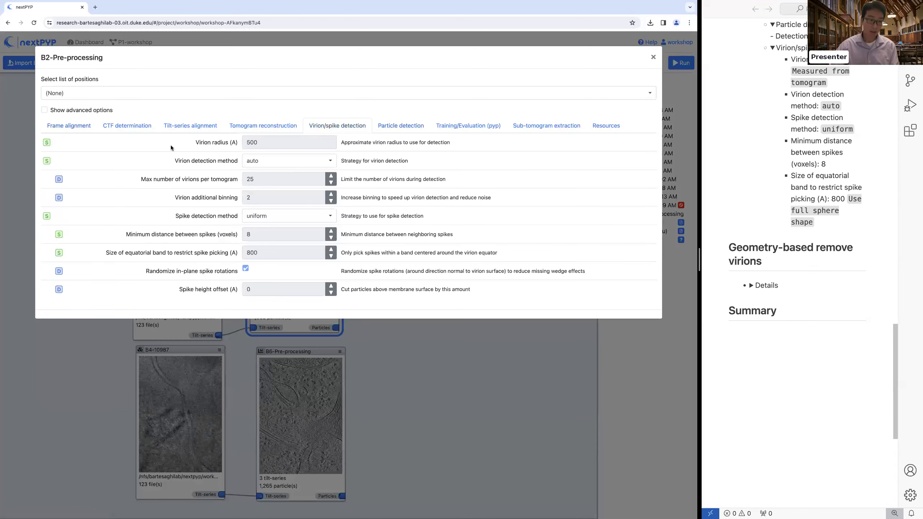
pyautogui.click(44, 111)
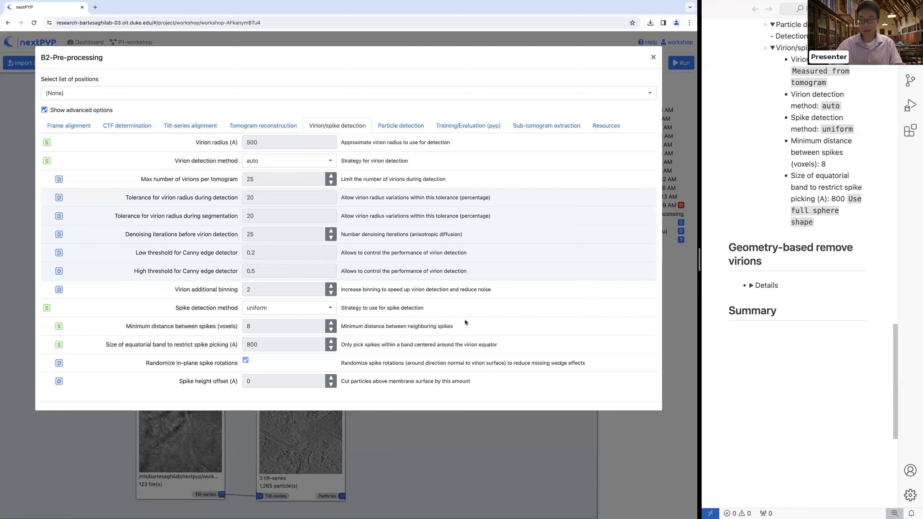
pyautogui.click(651, 58)
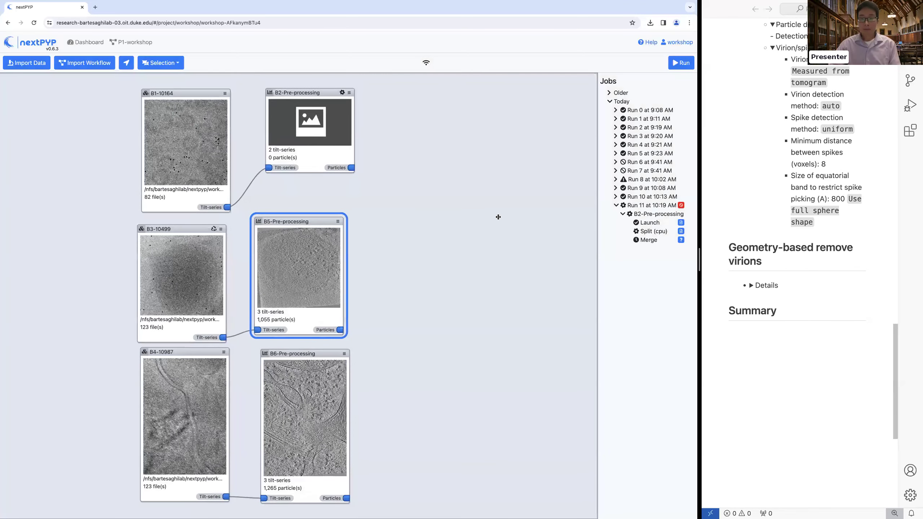
# Read the Split (cpu) log for TS_01, highlighting the lines about re-computed particle detection and excluded tilts
pyautogui.click(681, 231)
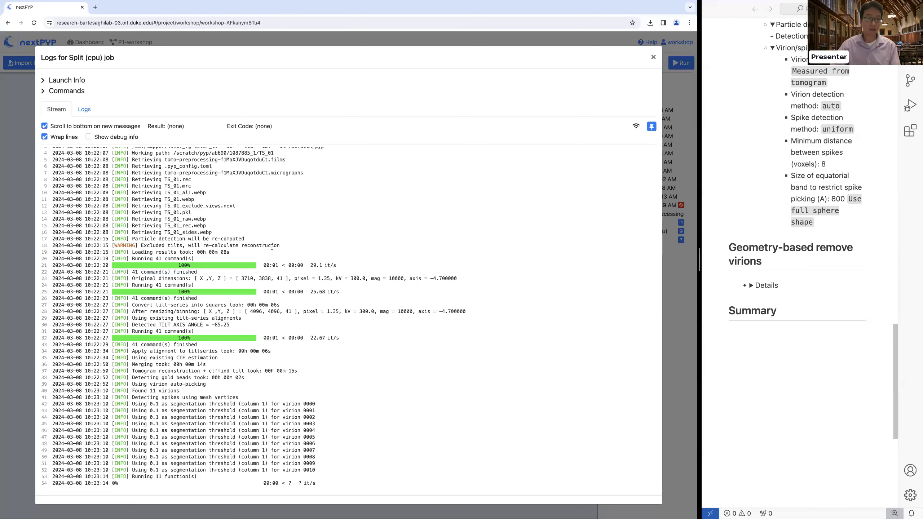
pyautogui.moveTo(280, 247); pyautogui.dragTo(107, 244)
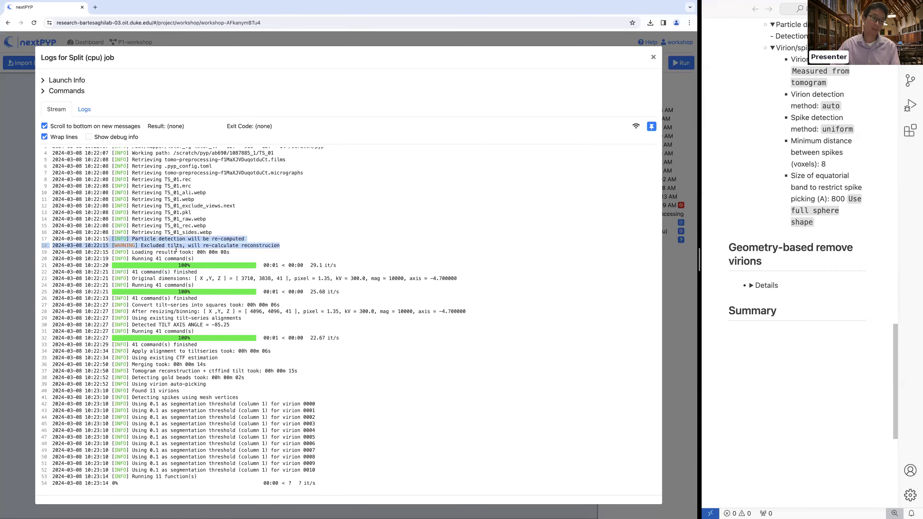
pyautogui.click(305, 248)
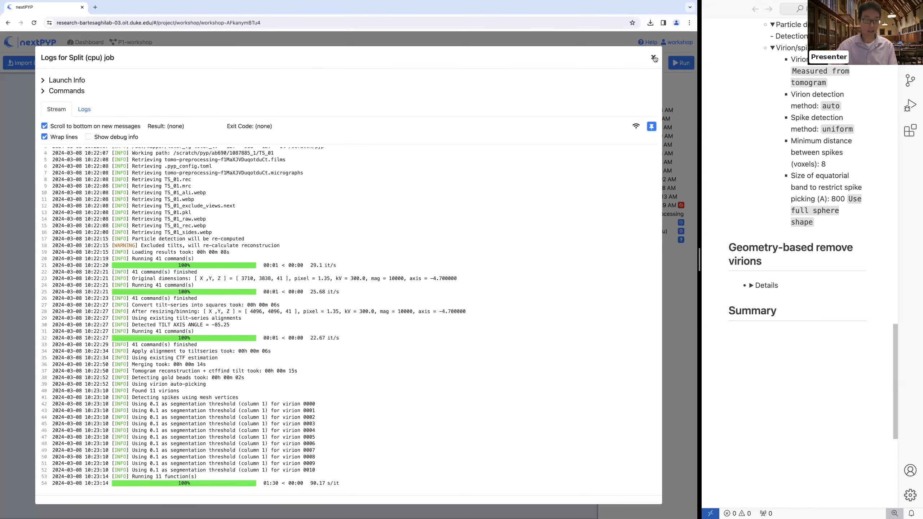
pyautogui.click(652, 56)
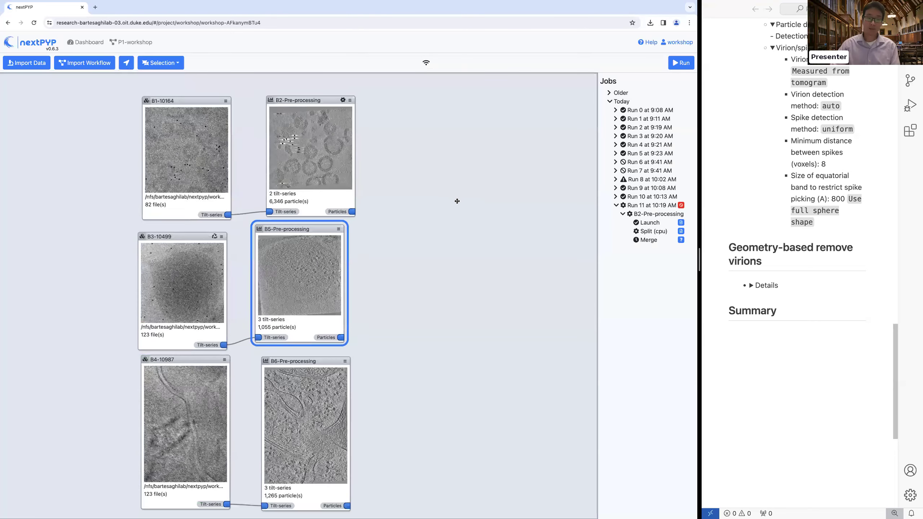
# Open the B2-Pre-processing results for TS_43, hide the auto spikes and compare the tomogram with the auto virions hidden and shown
pyautogui.click(328, 175)
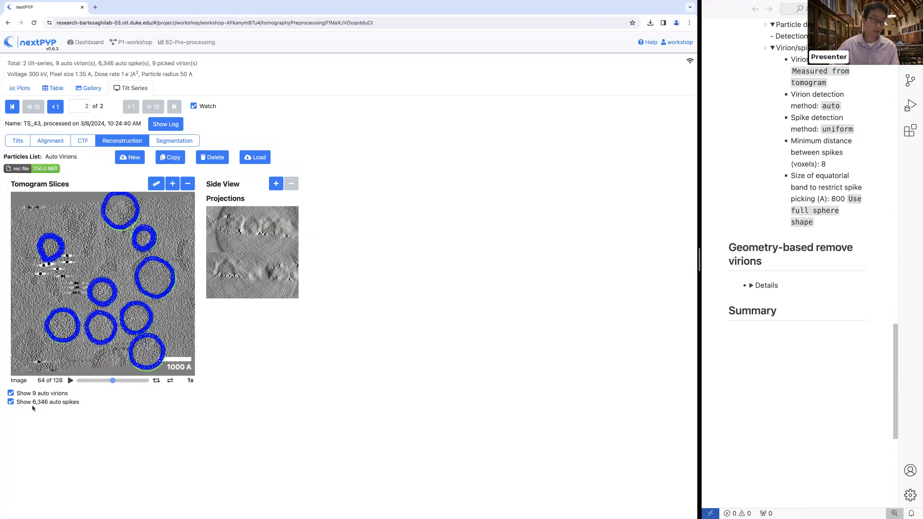
pyautogui.click(10, 401)
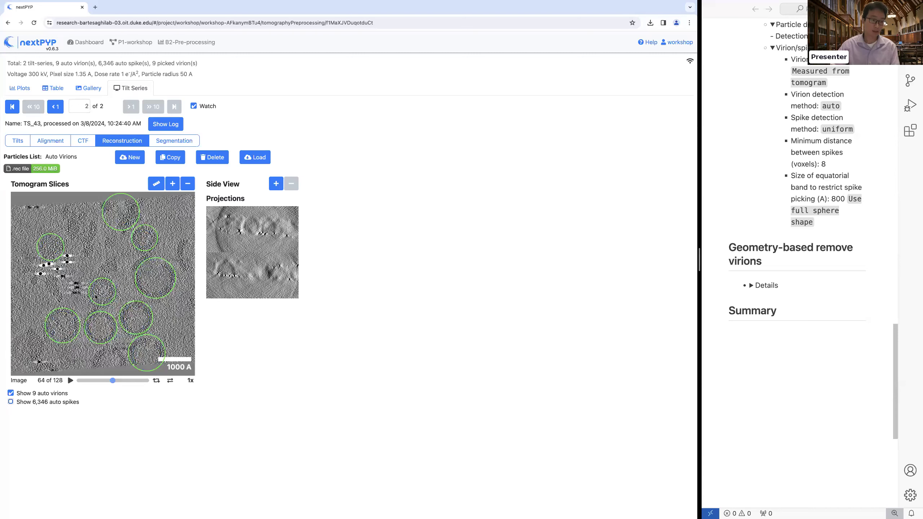
pyautogui.click(11, 393)
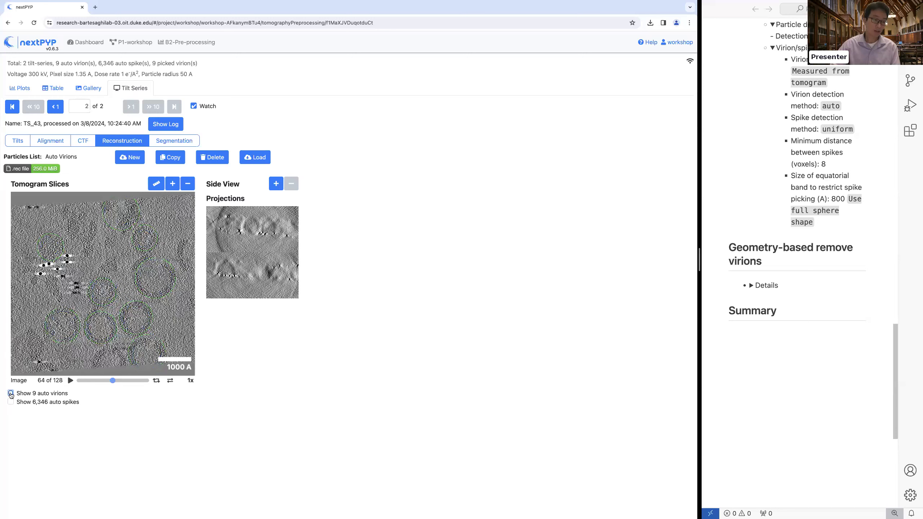
pyautogui.click(11, 394)
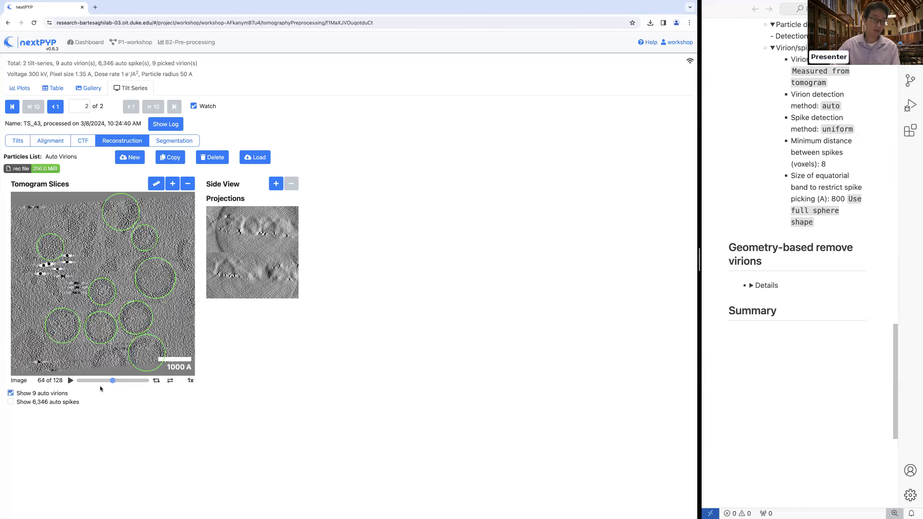
# Browse the TS_43 tomogram up to slice 80 to examine how the auto virions fit
pyautogui.moveTo(113, 382)
pyautogui.mouseDown()
pyautogui.moveTo(125, 380)
pyautogui.moveTo(117, 380)
pyautogui.mouseUp()
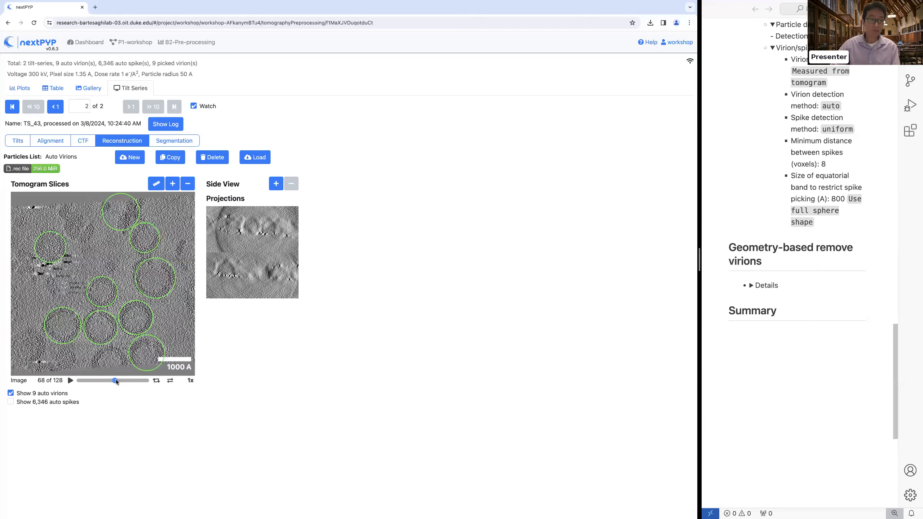
pyautogui.click(120, 381)
pyautogui.moveTo(117, 380); pyautogui.dragTo(121, 381)
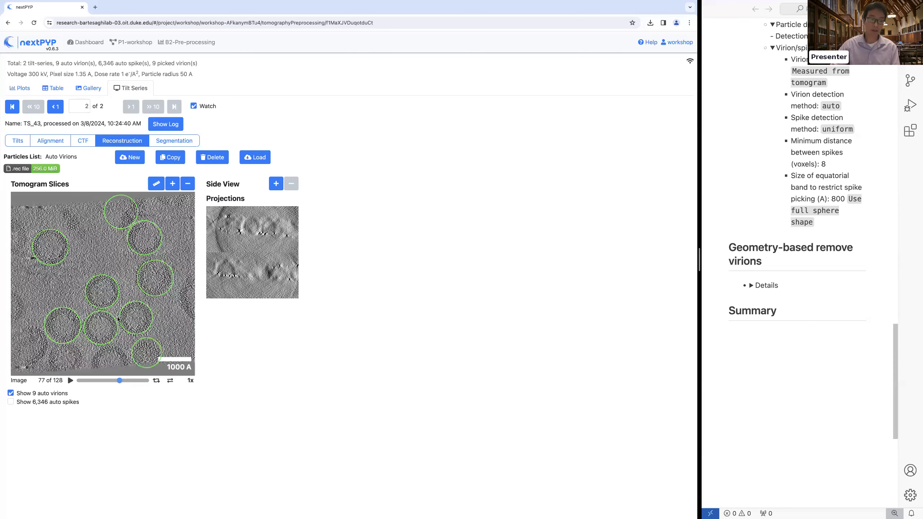
# Inspect the segmentation of vir0001 in TS_43, and return to the reconstruction with the auto spikes shown
pyautogui.click(174, 140)
pyautogui.click(21, 194)
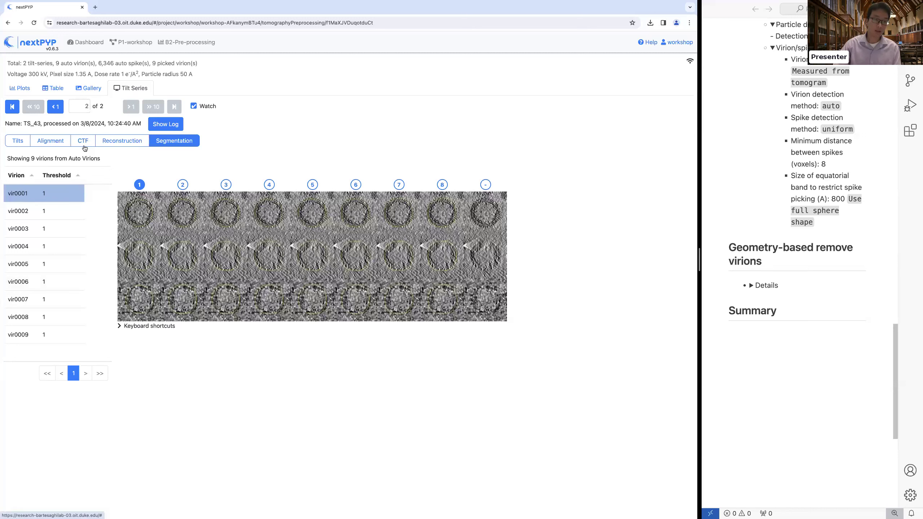
pyautogui.click(120, 141)
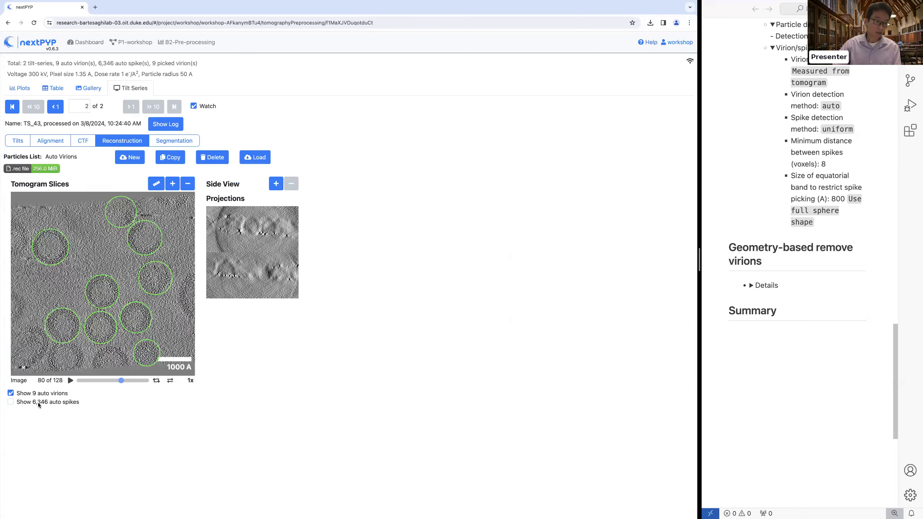
pyautogui.click(10, 402)
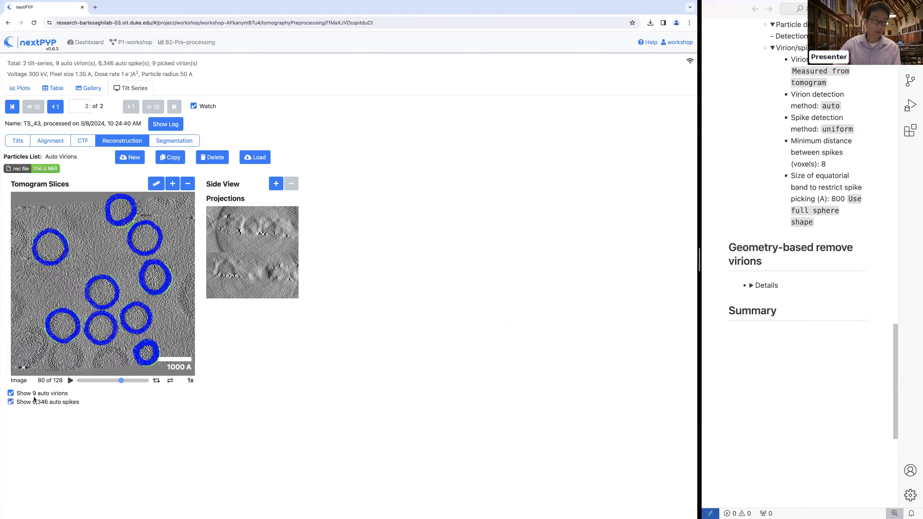
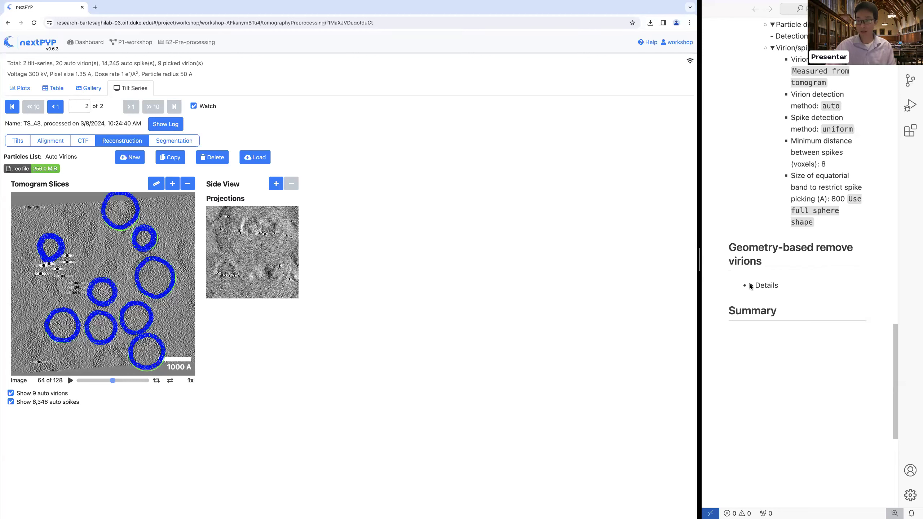
# Expand the Details and Tilt Series instructions under Geometry-based remove virions in the guide
pyautogui.click(751, 287)
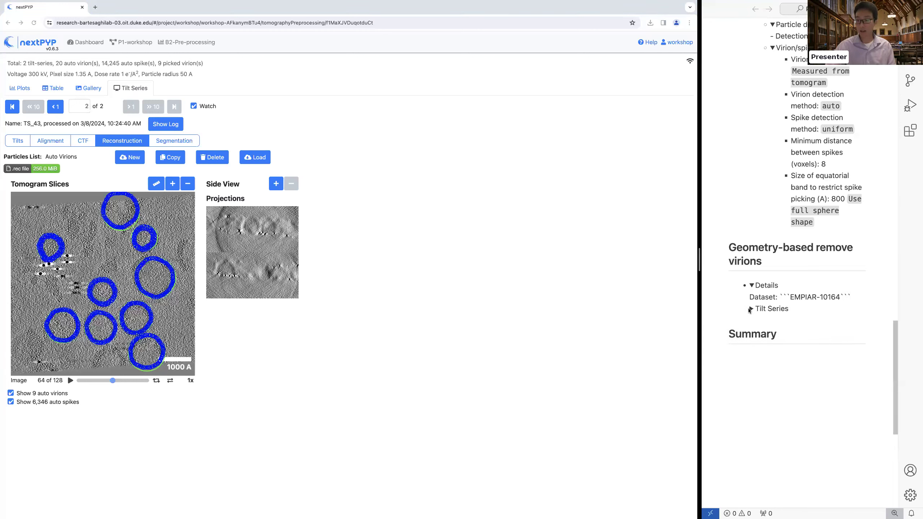
pyautogui.click(750, 309)
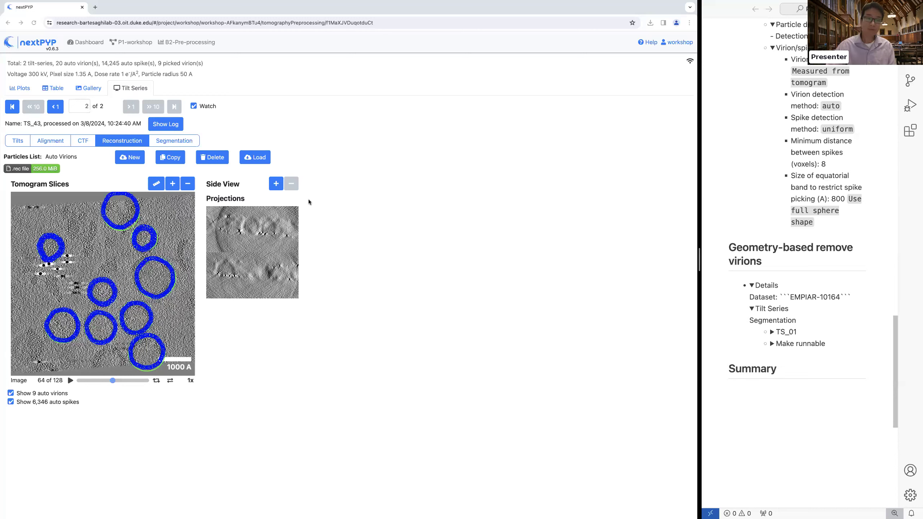
# Inspect the segmentation contours of virions vir0001 through vir0008 in TS_43
pyautogui.click(185, 143)
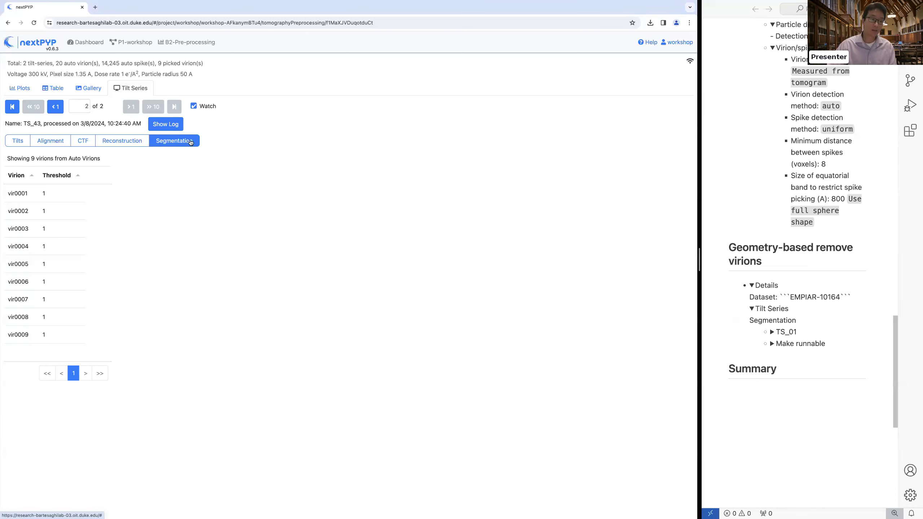
pyautogui.click(40, 197)
pyautogui.click(32, 214)
pyautogui.click(31, 229)
pyautogui.click(27, 245)
pyautogui.click(32, 263)
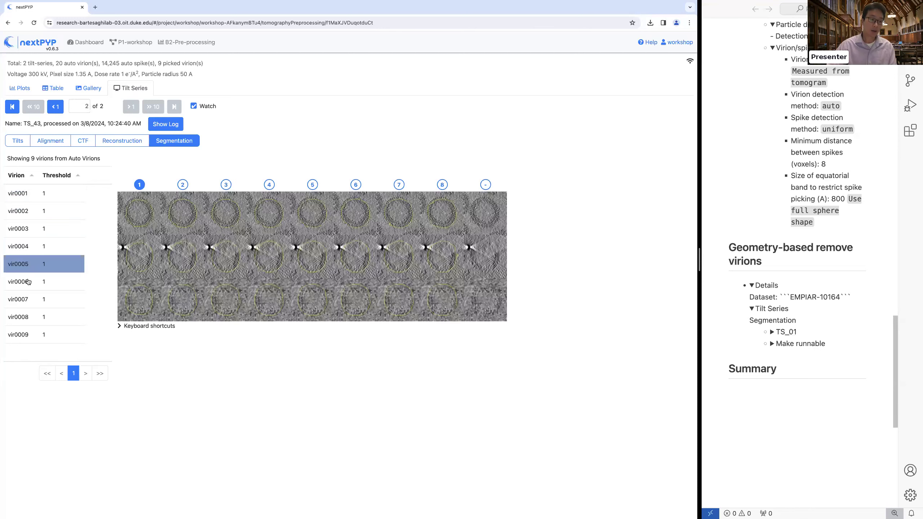
pyautogui.click(28, 282)
pyautogui.click(29, 299)
pyautogui.click(22, 320)
# Exclude virion vir0009 of TS_43 by setting its segmentation threshold to none
pyautogui.click(21, 333)
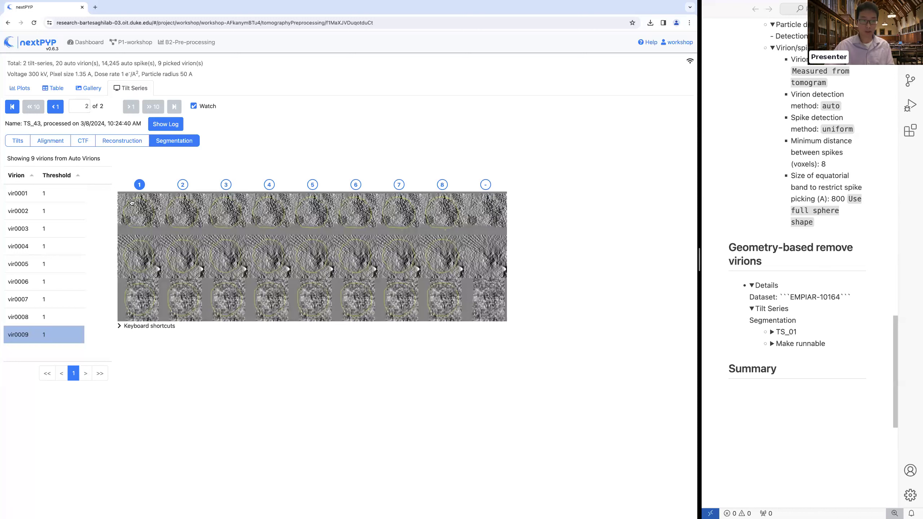
pyautogui.click(486, 185)
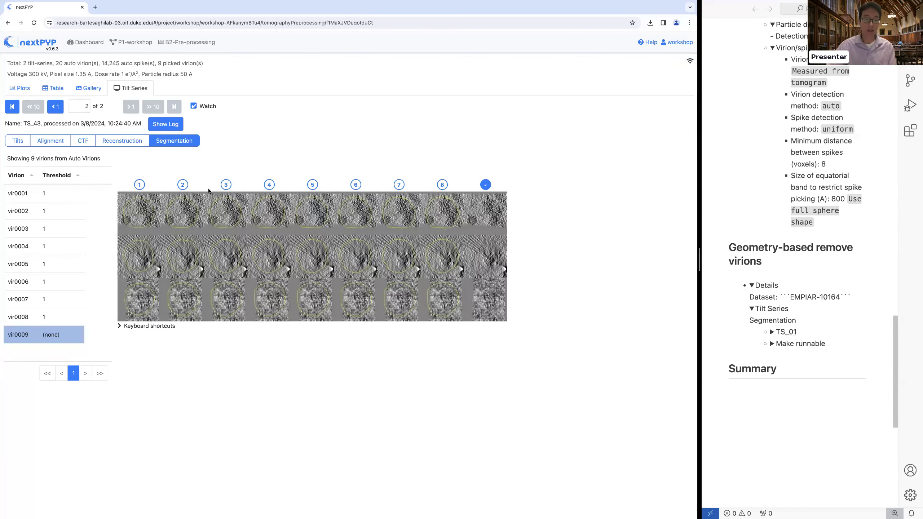
# Try segmentation thresholds 3, 2 and 4 on vir0001, set it back to 1, and reselect vir0009
pyautogui.click(55, 199)
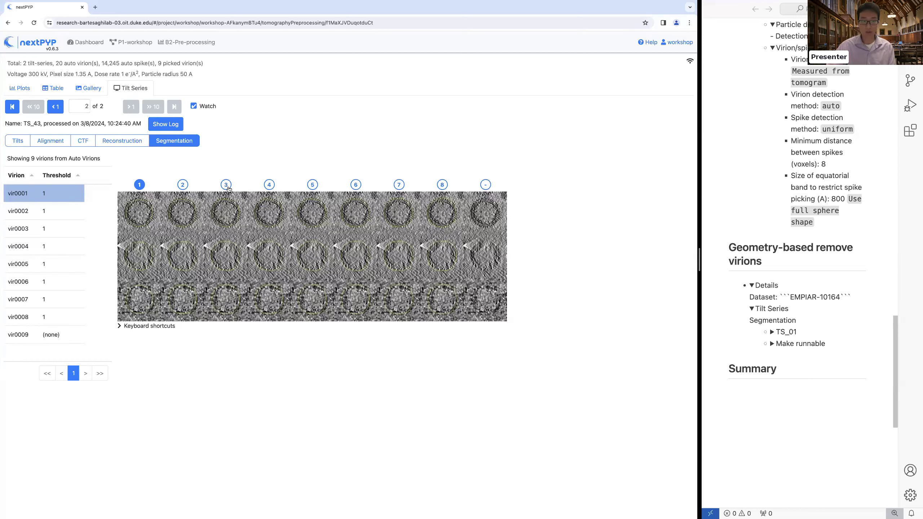
pyautogui.click(226, 186)
pyautogui.click(182, 187)
pyautogui.click(270, 186)
pyautogui.click(138, 185)
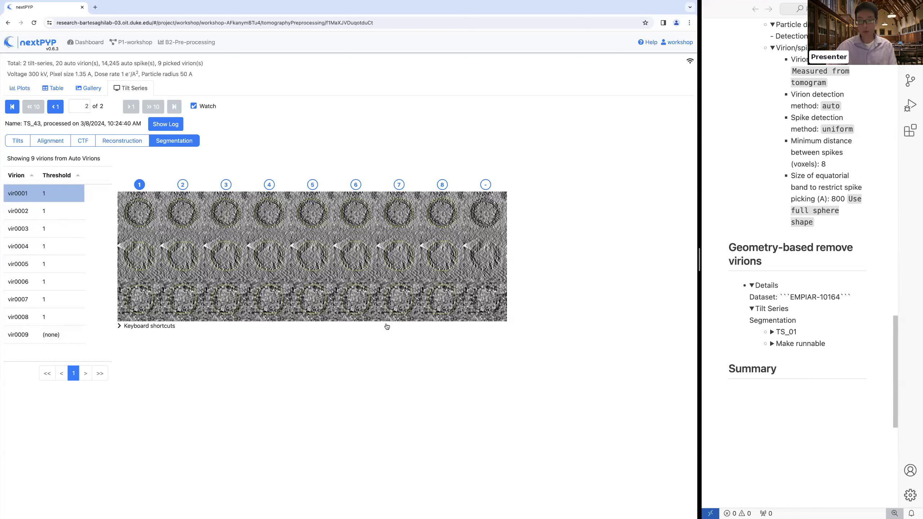
pyautogui.click(56, 335)
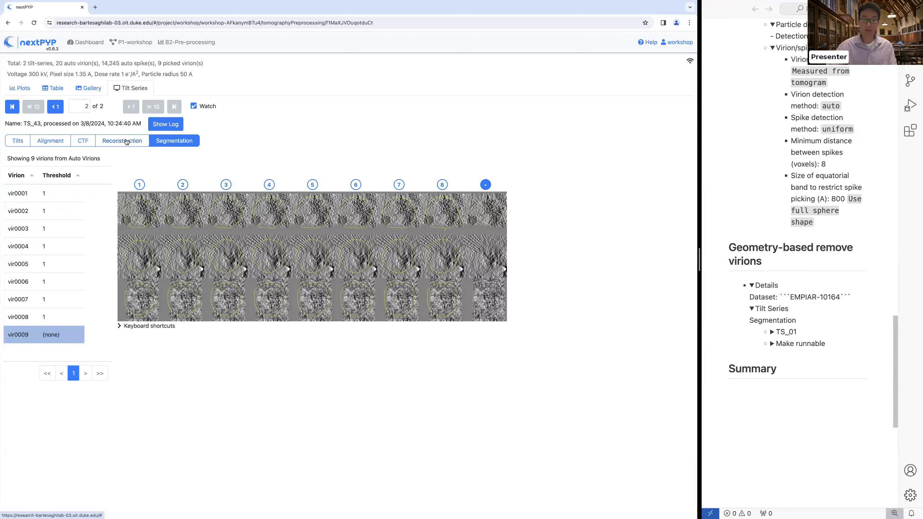
# Return to the P1-workshop project and look up the Make runnable option among the B2-Pre-processing block's actions
pyautogui.click(88, 88)
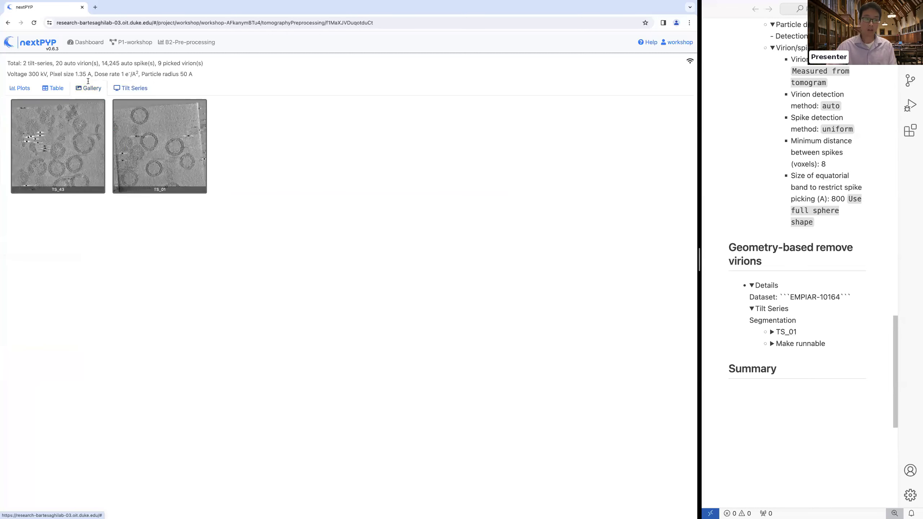
pyautogui.click(140, 47)
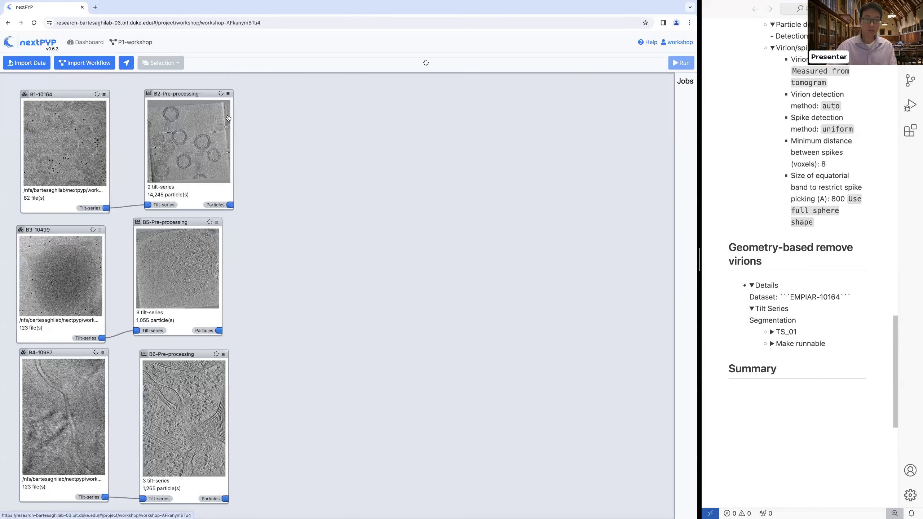
pyautogui.click(228, 94)
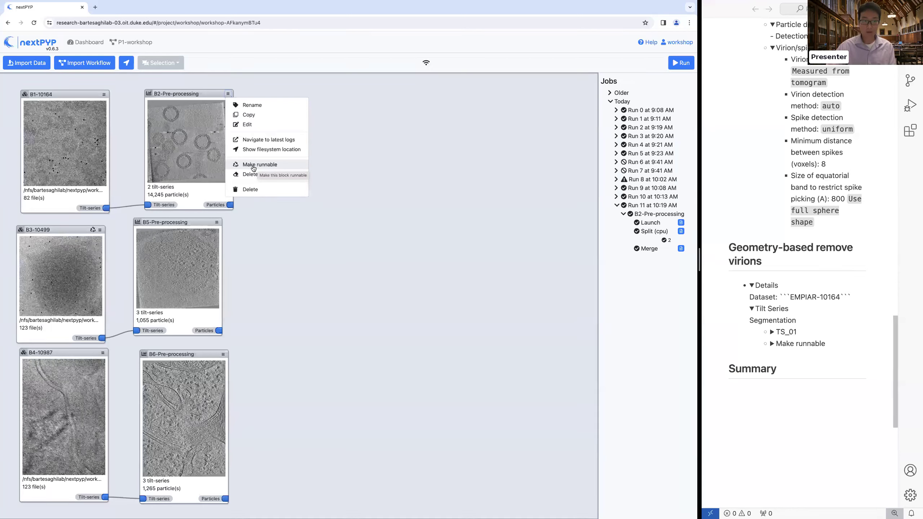
pyautogui.click(394, 149)
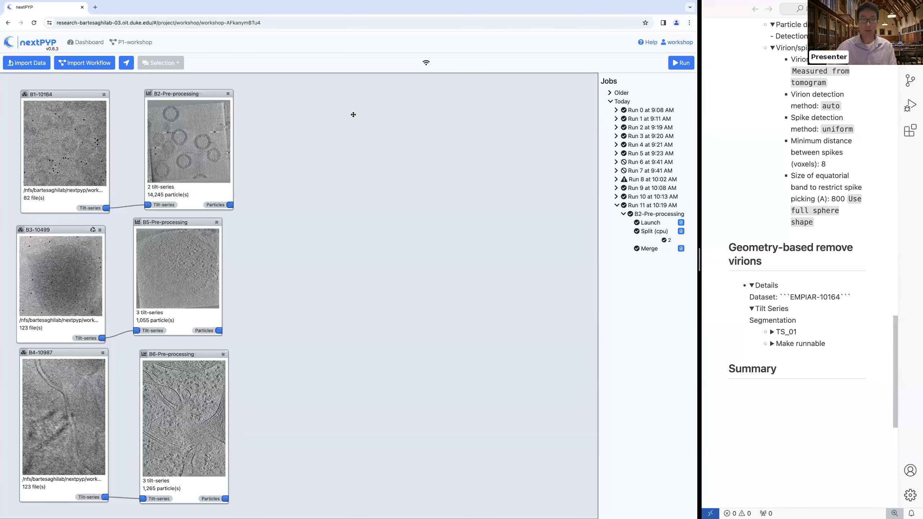
# Review the Resources settings of the B2-Pre-processing block and save the block
pyautogui.click(229, 95)
pyautogui.click(270, 128)
pyautogui.click(597, 127)
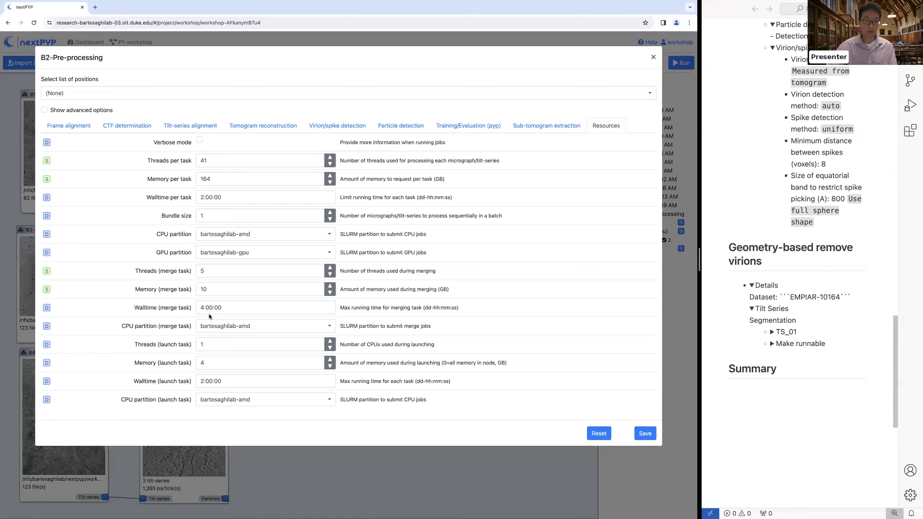
pyautogui.click(645, 434)
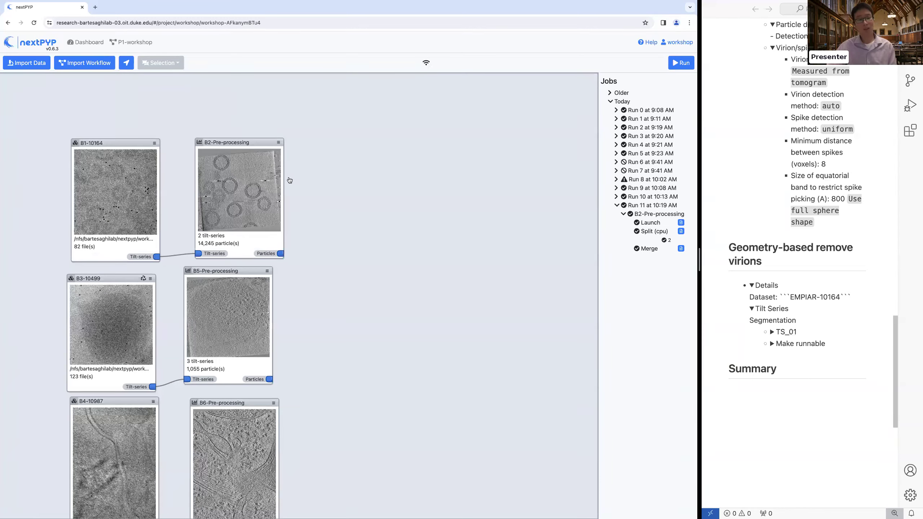
pyautogui.moveTo(355, 159); pyautogui.dragTo(355, 158)
pyautogui.scroll(-2, 355, 159)
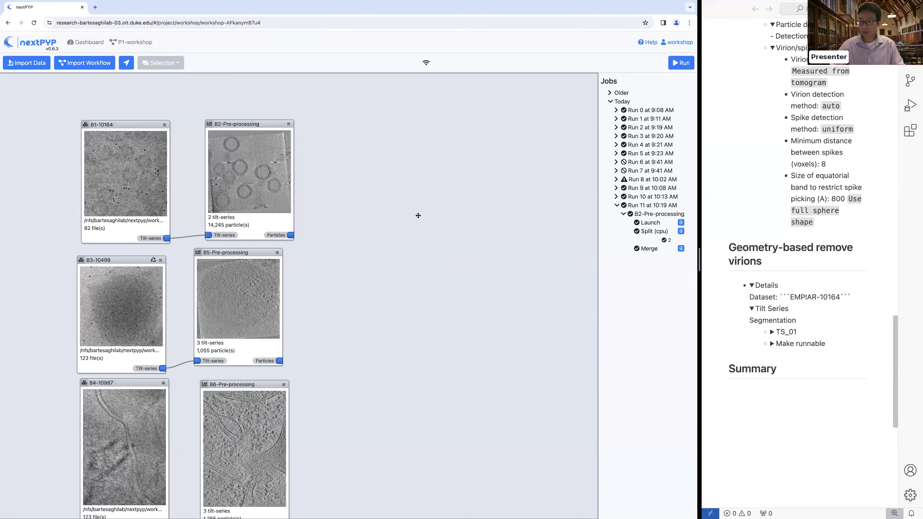
pyautogui.scroll(-1, 418, 216)
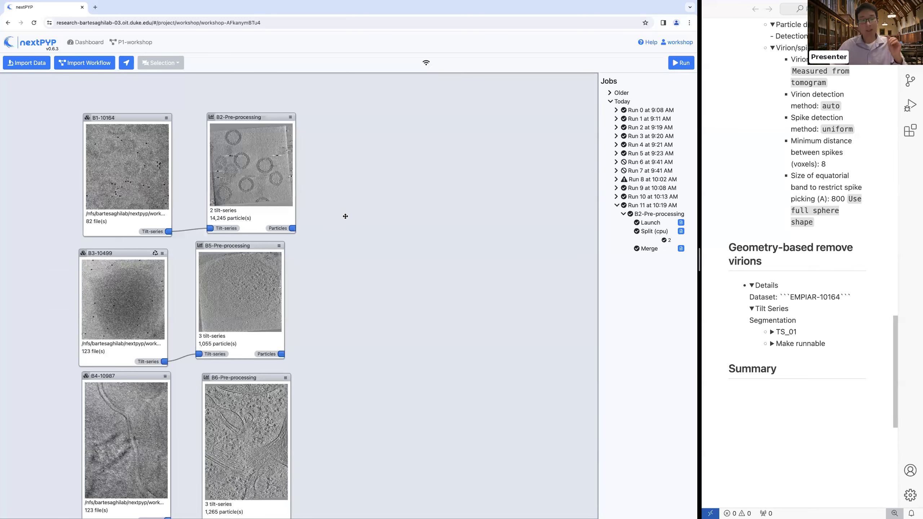
pyautogui.scroll(-1, 343, 233)
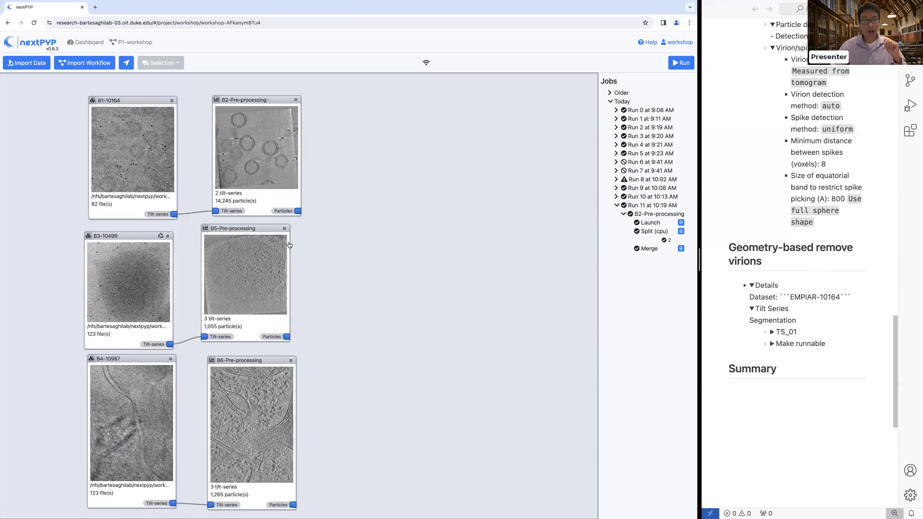
# Open the B5-Pre-processing results and view the reconstruction of TS_13 with its auto particles
pyautogui.click(284, 228)
pyautogui.click(263, 256)
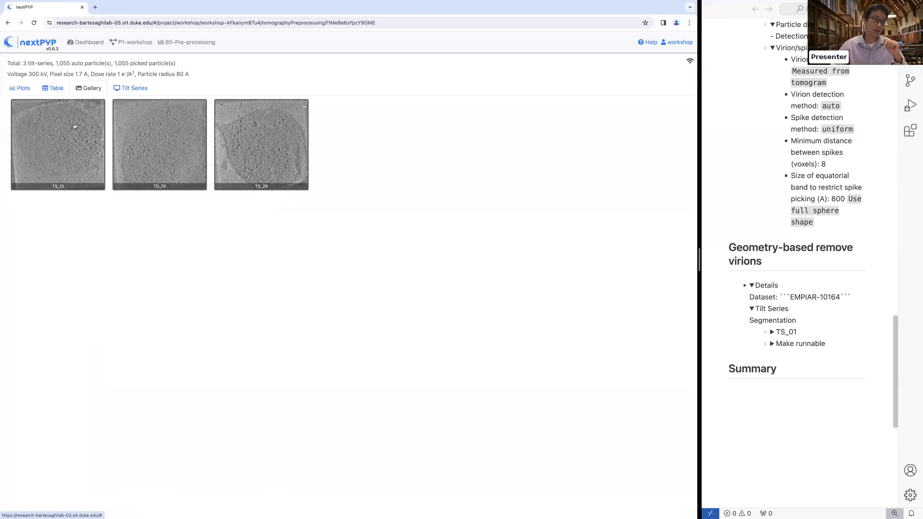
pyautogui.click(76, 120)
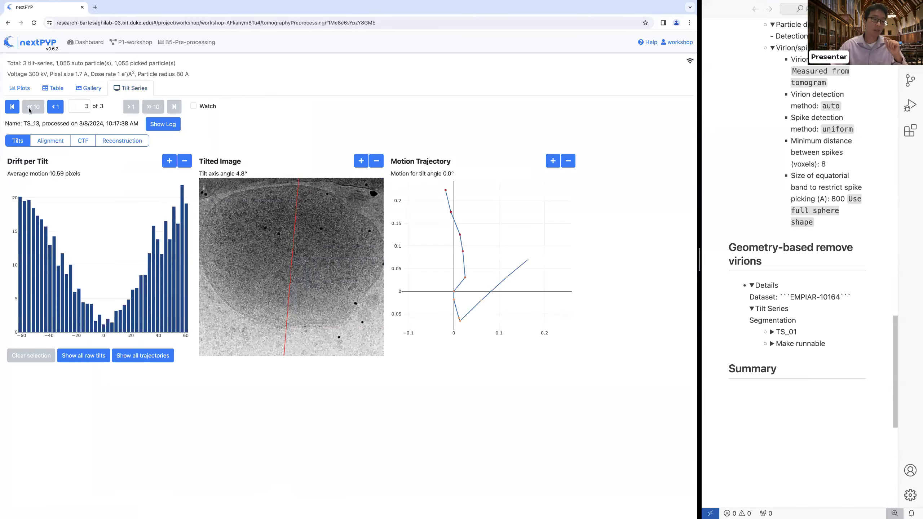
pyautogui.click(122, 141)
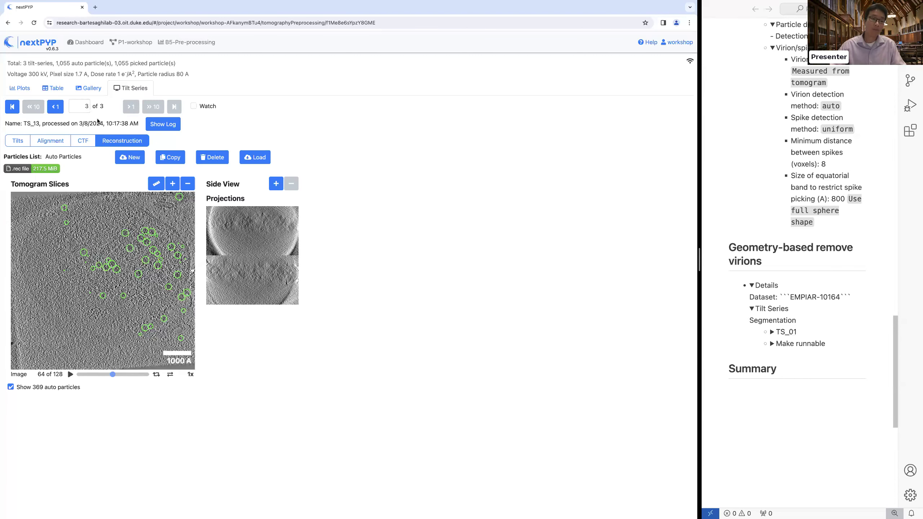
# Return to the P1-workshop project and open the particle detection settings of the B5-Pre-processing block
pyautogui.click(135, 42)
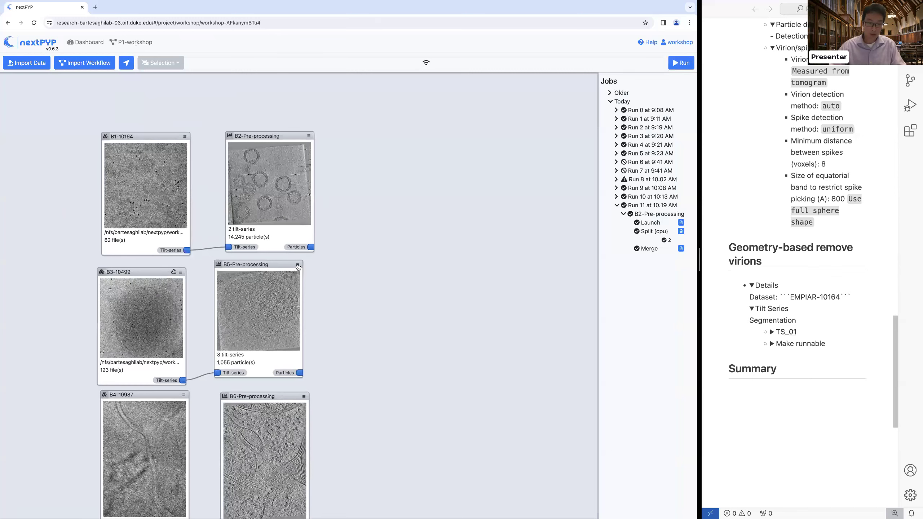
pyautogui.click(298, 267)
pyautogui.click(325, 294)
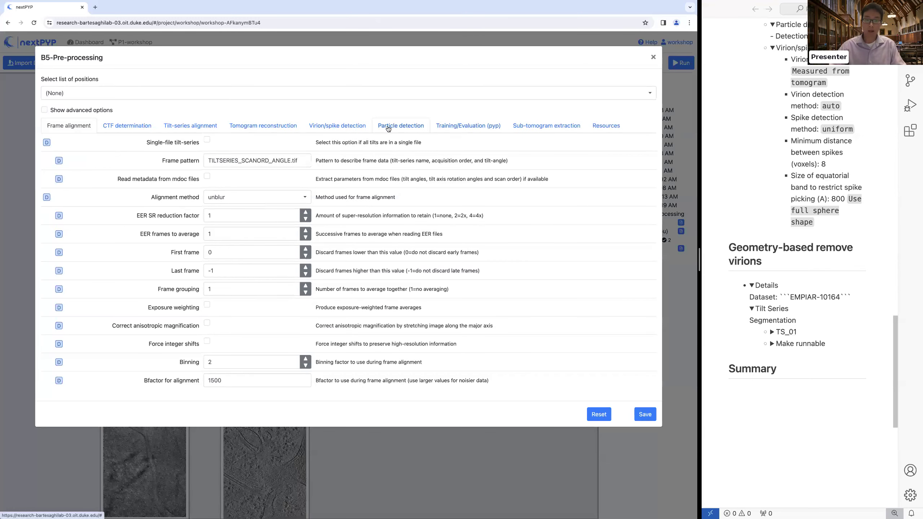
pyautogui.click(388, 127)
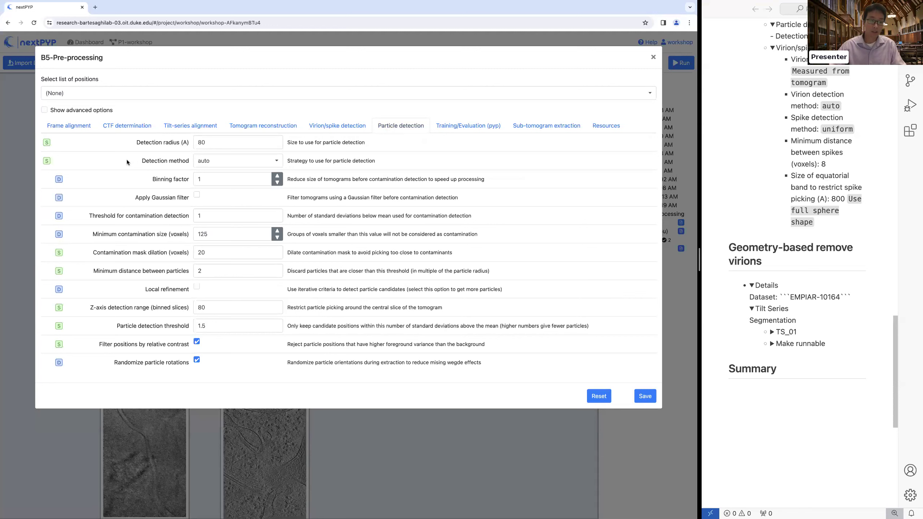
# Try the import detection method for B5-Pre-processing, browse for a particle coordinates folder, and discard the changes
pyautogui.click(207, 164)
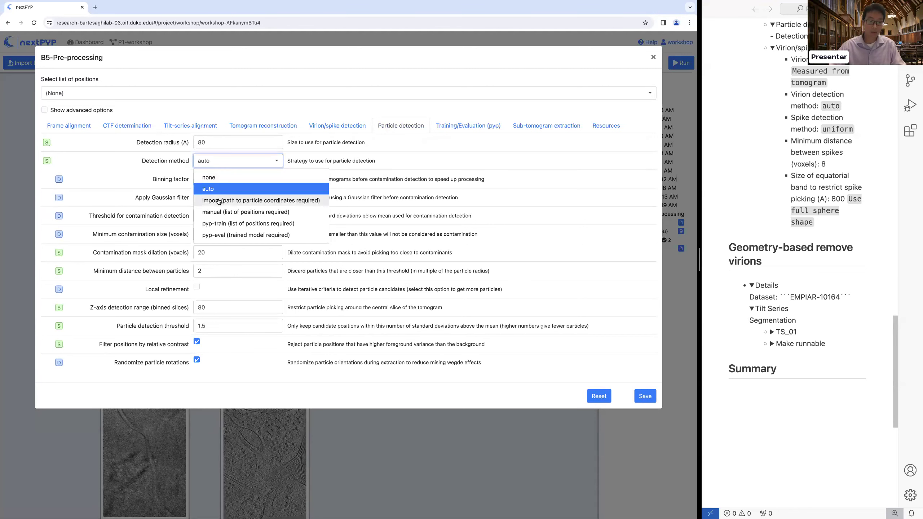
pyautogui.click(219, 202)
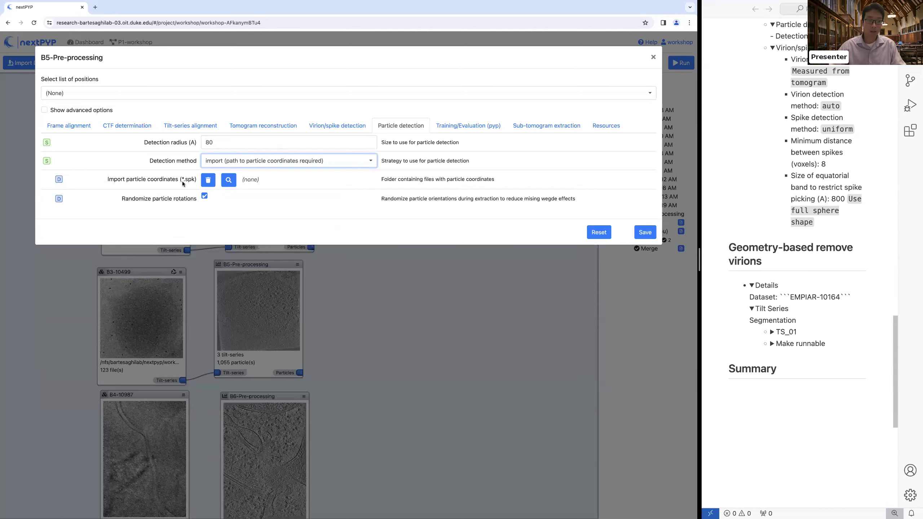
pyautogui.click(228, 181)
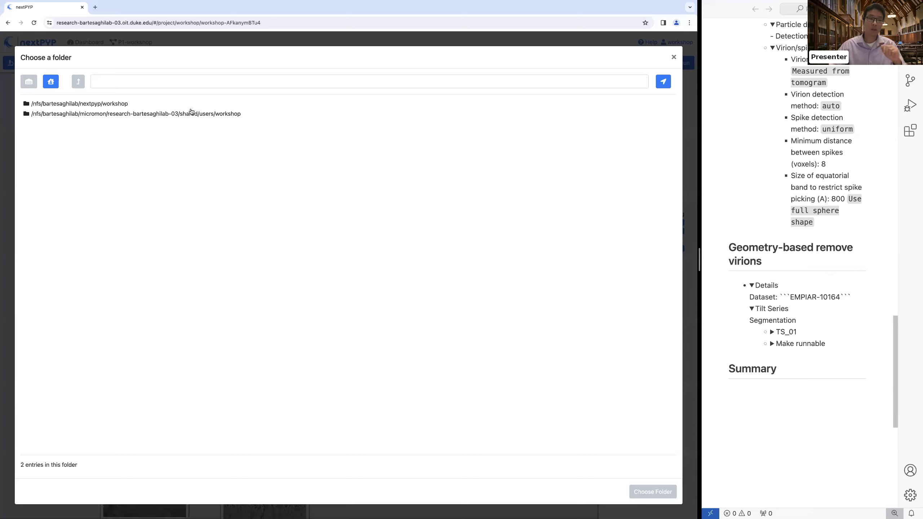
pyautogui.click(205, 82)
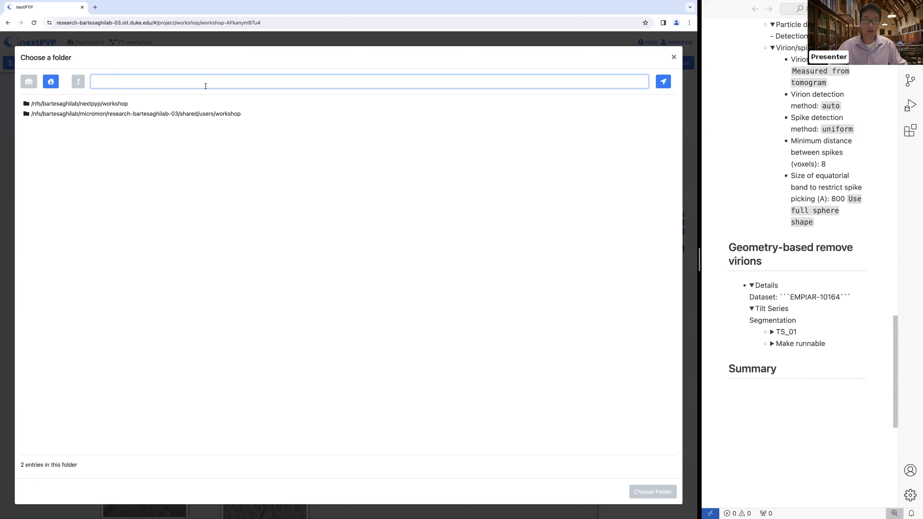
pyautogui.click(674, 58)
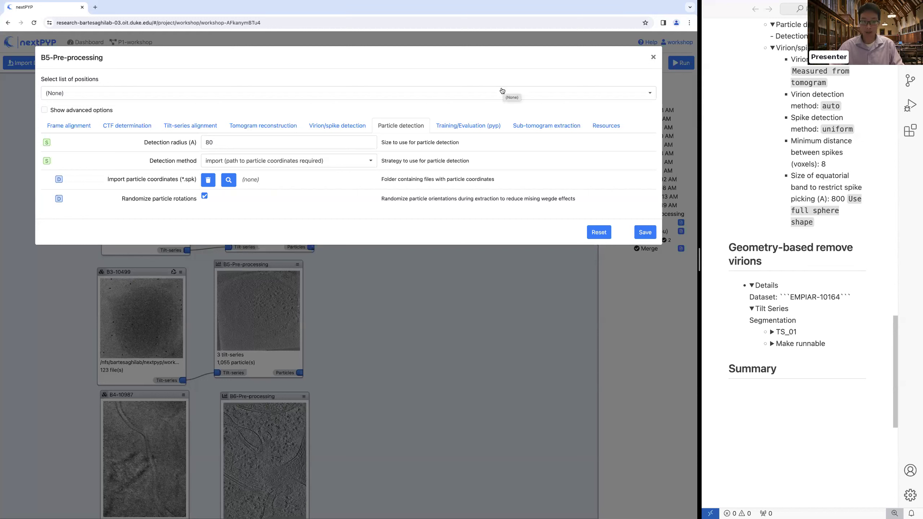
pyautogui.click(653, 58)
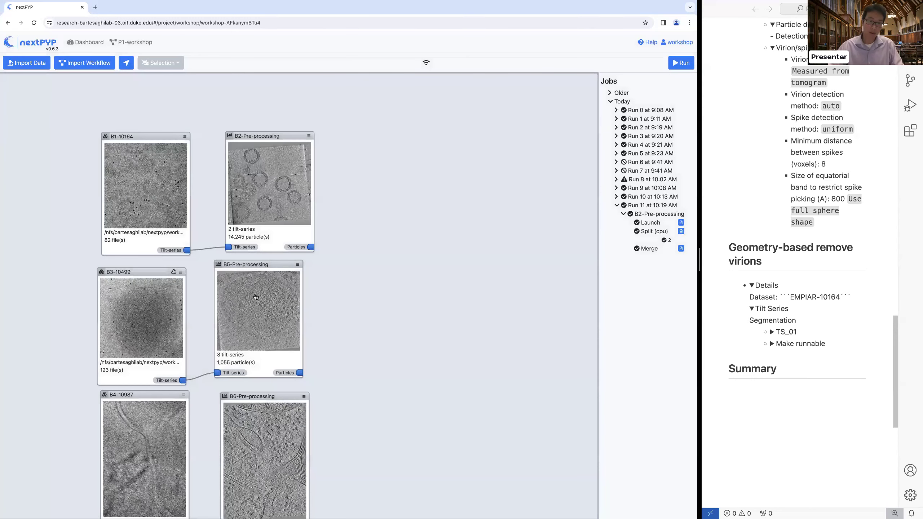
# Reopen the B5-Pre-processing reconstruction of TS_13 and examine the auto particles at slice 73
pyautogui.click(243, 270)
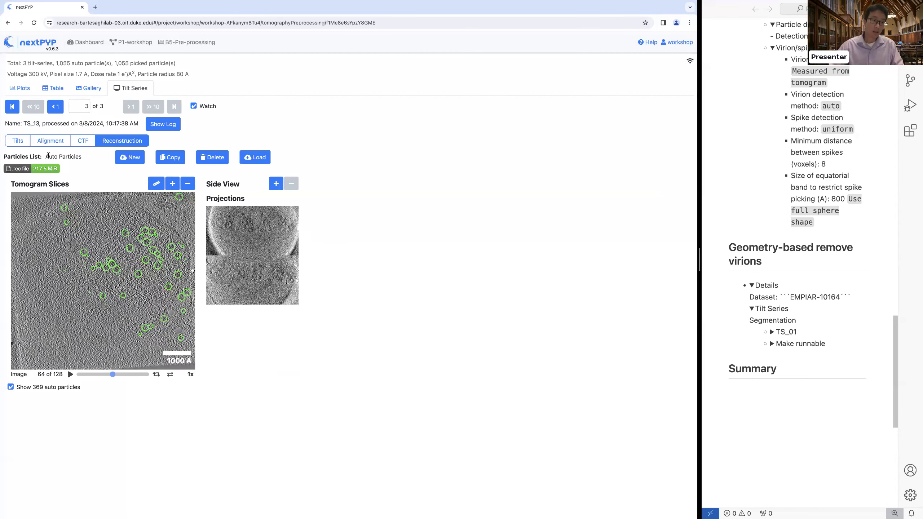
pyautogui.moveTo(81, 159); pyautogui.dragTo(2, 161)
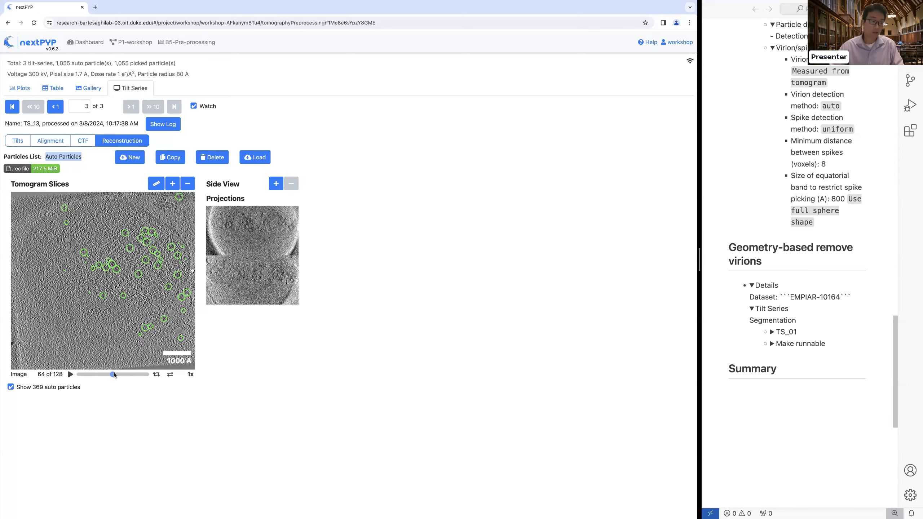
pyautogui.moveTo(106, 374); pyautogui.dragTo(117, 376)
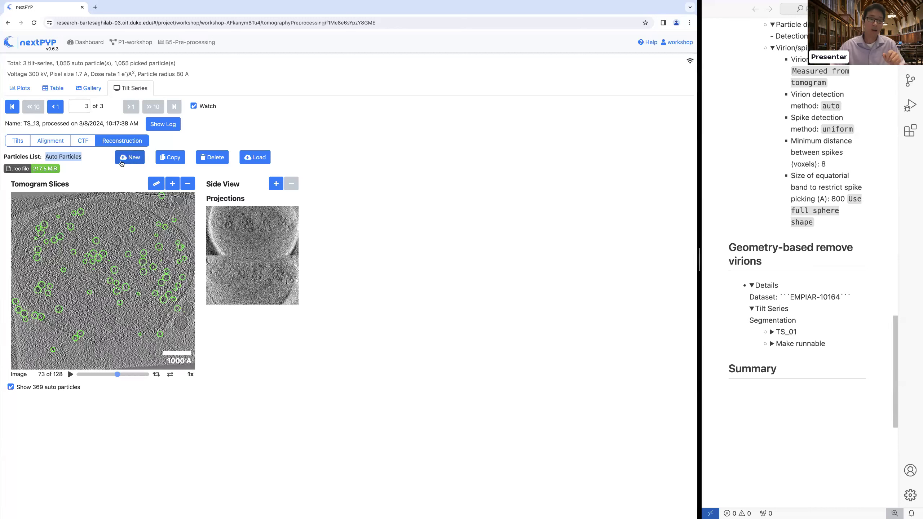
# Copy the Auto Particles list of TS_13 into a new particle list named train_pick
pyautogui.click(179, 159)
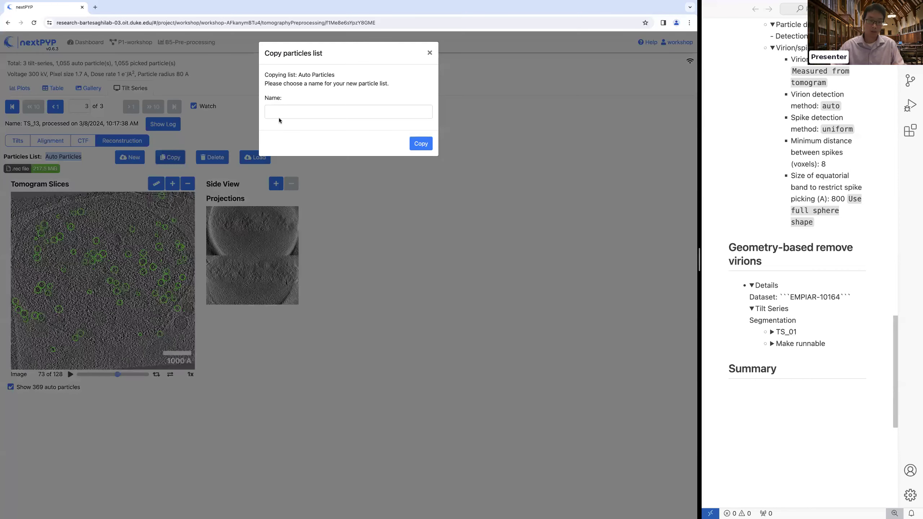
pyautogui.click(281, 117)
pyautogui.write('train_pick')
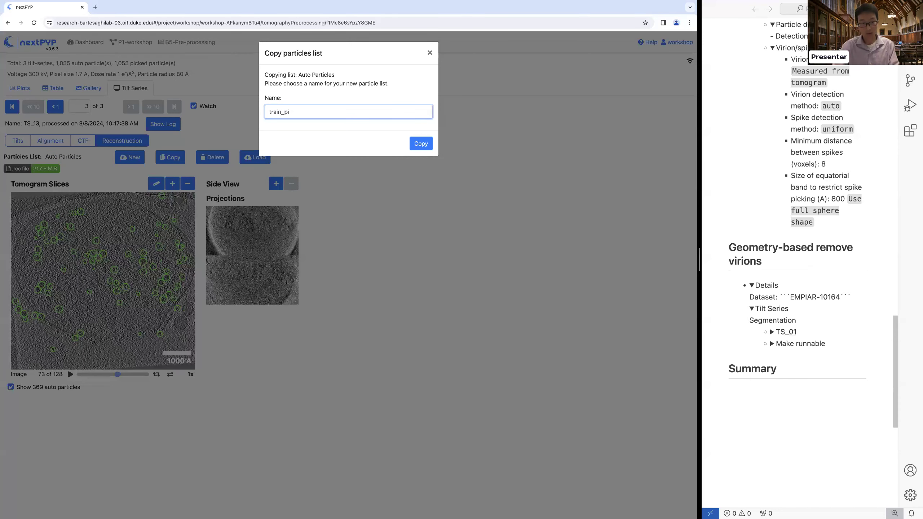
pyautogui.click(419, 144)
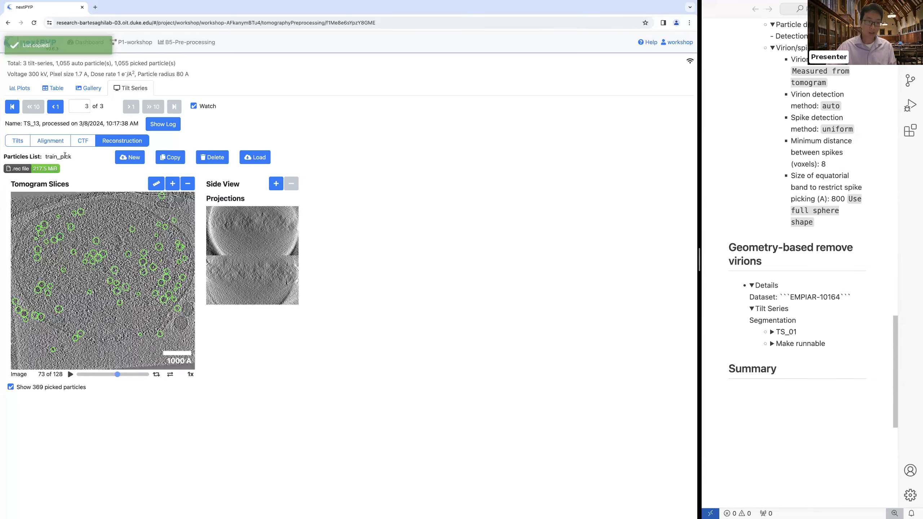
# Go back to the P1-workshop project and bring up the particle detection settings of the B5-Pre-processing block
pyautogui.click(146, 43)
pyautogui.click(216, 223)
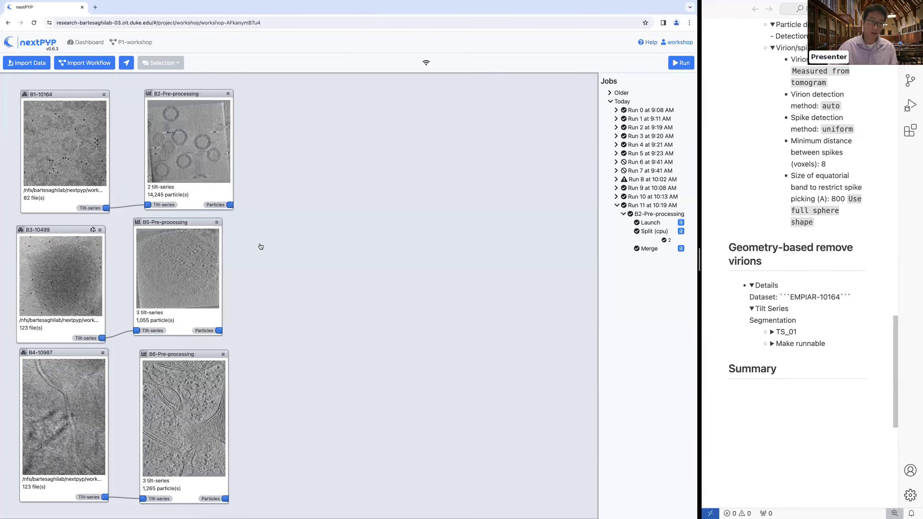
pyautogui.click(258, 362)
pyautogui.click(219, 225)
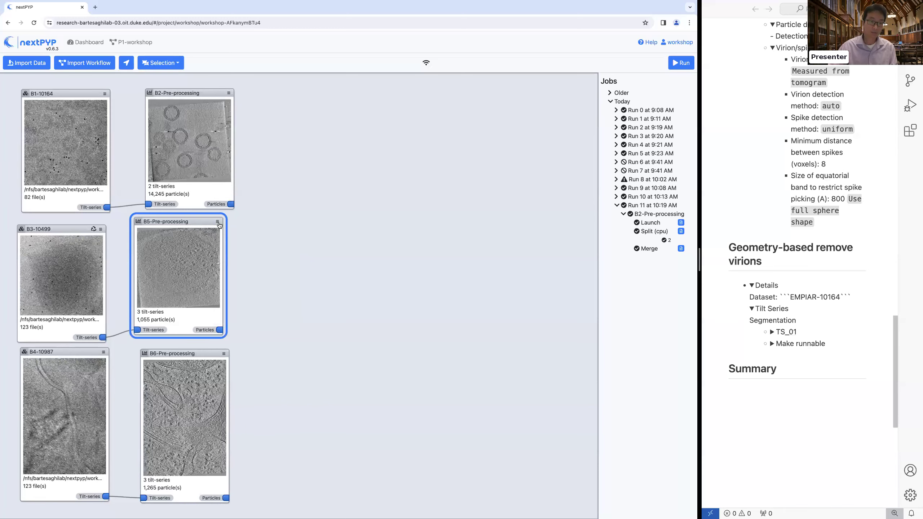
pyautogui.click(220, 224)
pyautogui.click(254, 251)
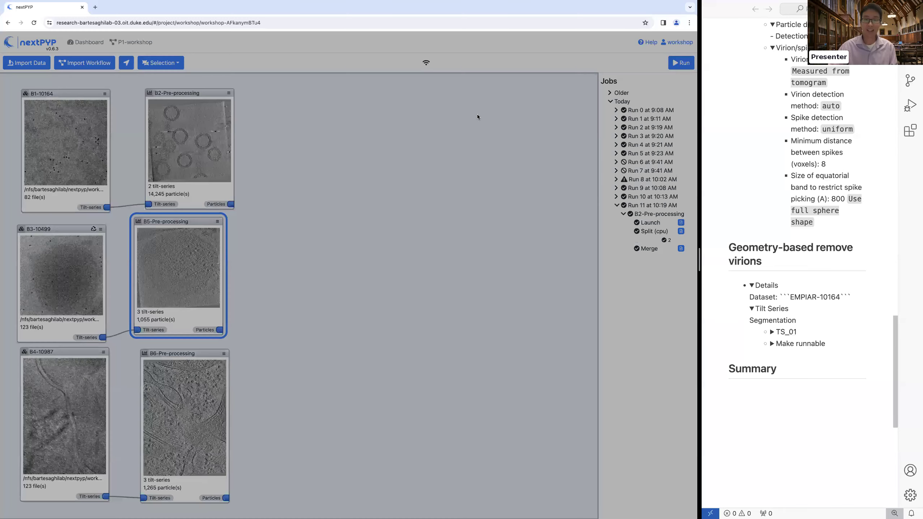
pyautogui.click(381, 127)
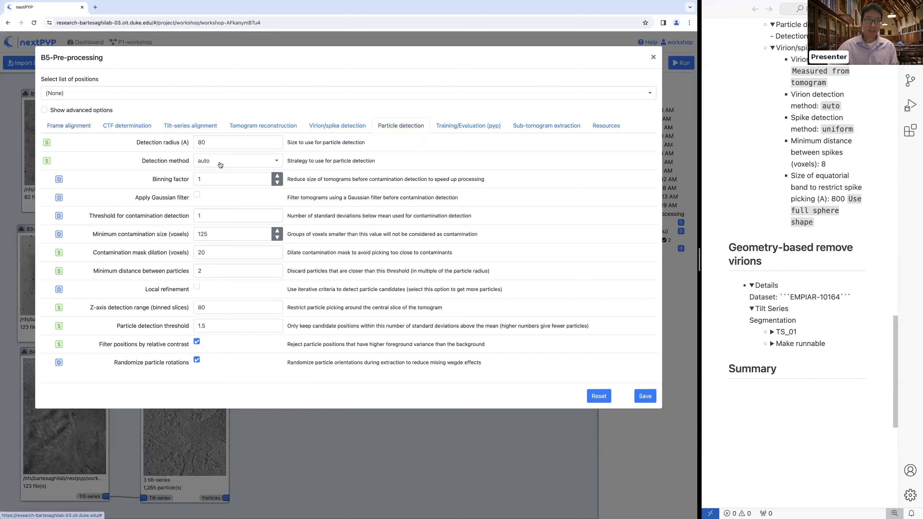
# Try the pyp-train detection method for B5-Pre-processing, view the selectable lists of positions, and close the settings without saving
pyautogui.click(220, 165)
pyautogui.click(232, 223)
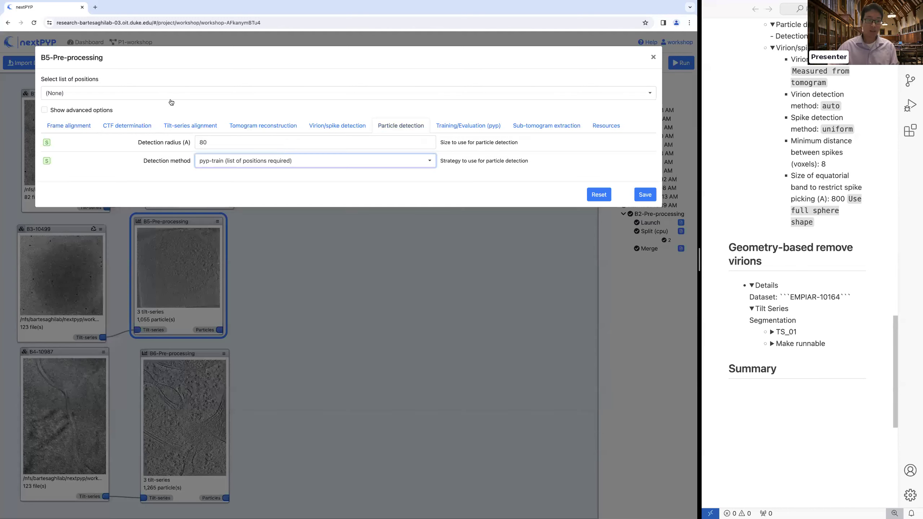
pyautogui.click(156, 95)
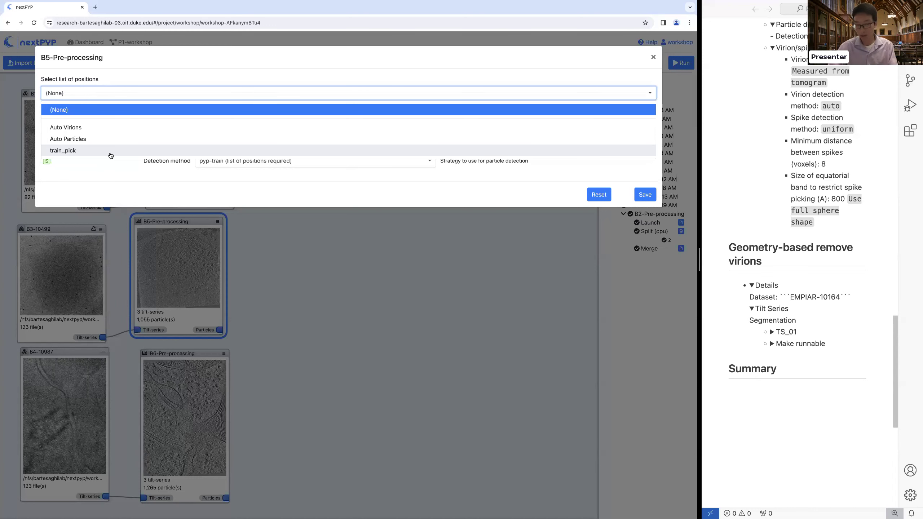
pyautogui.click(653, 58)
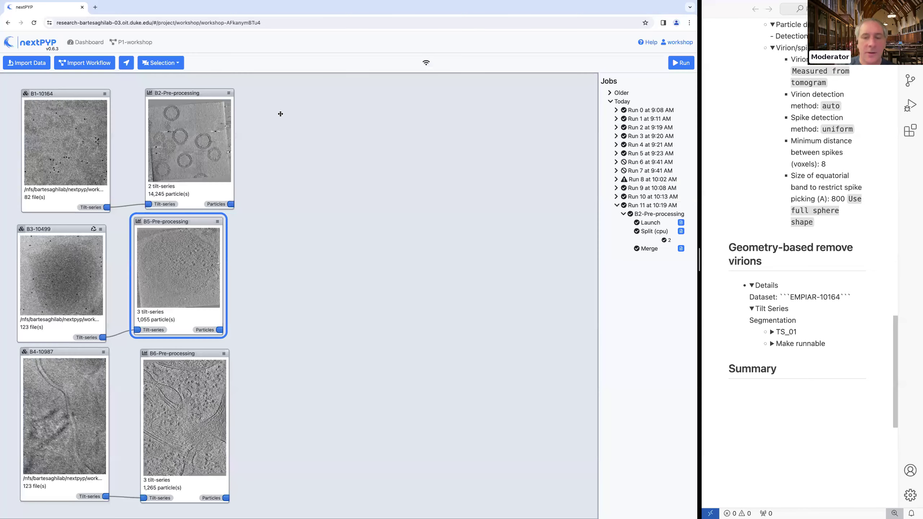